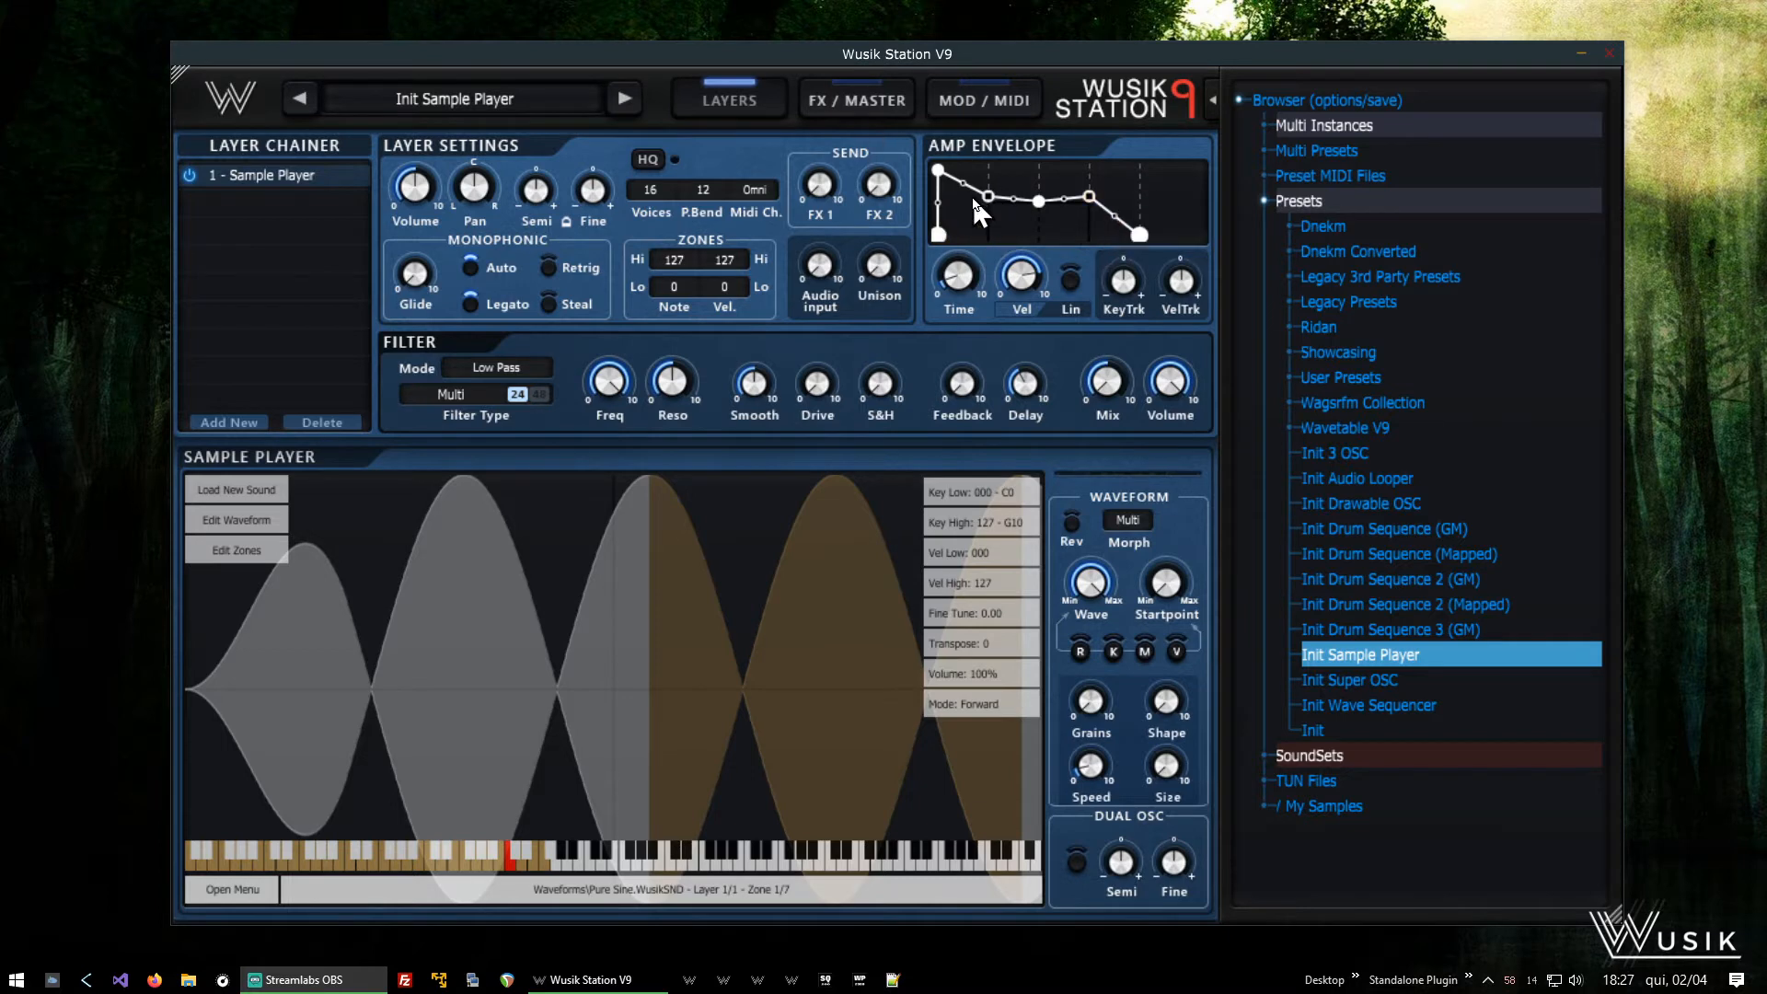
- View the modulation envelope on the modulation and MIDI page and return to the layer settings
left_click(975, 97)
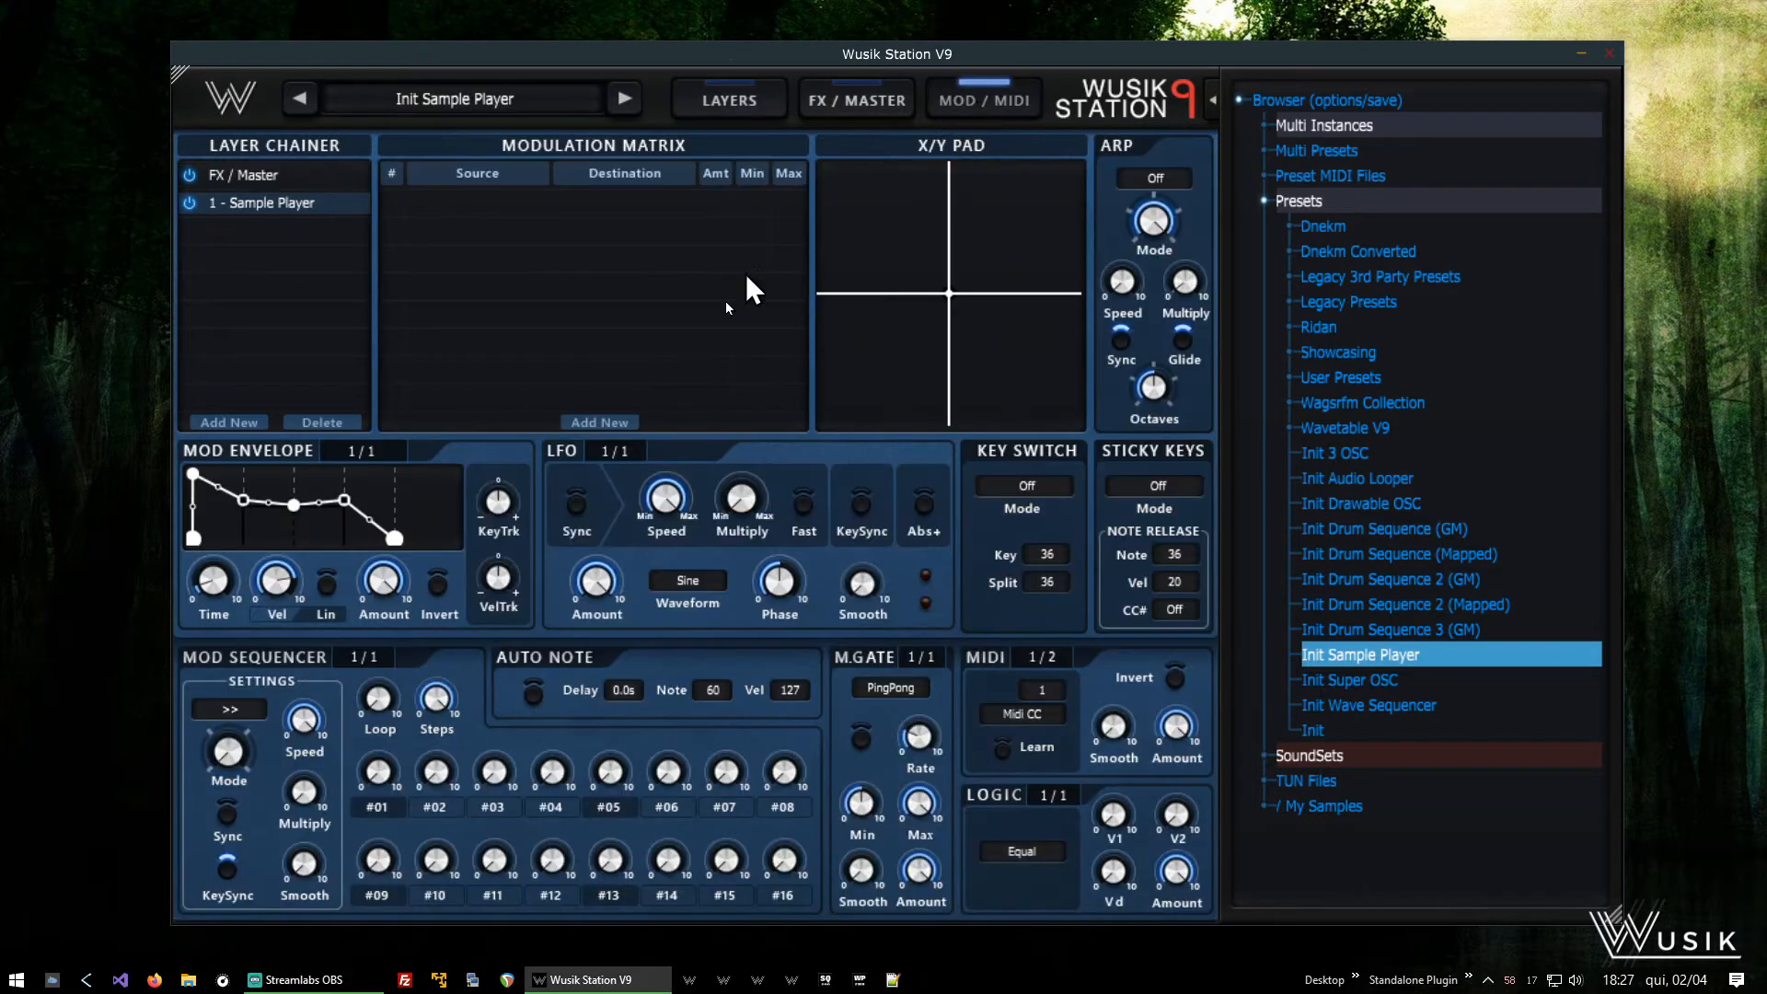
left_click(734, 96)
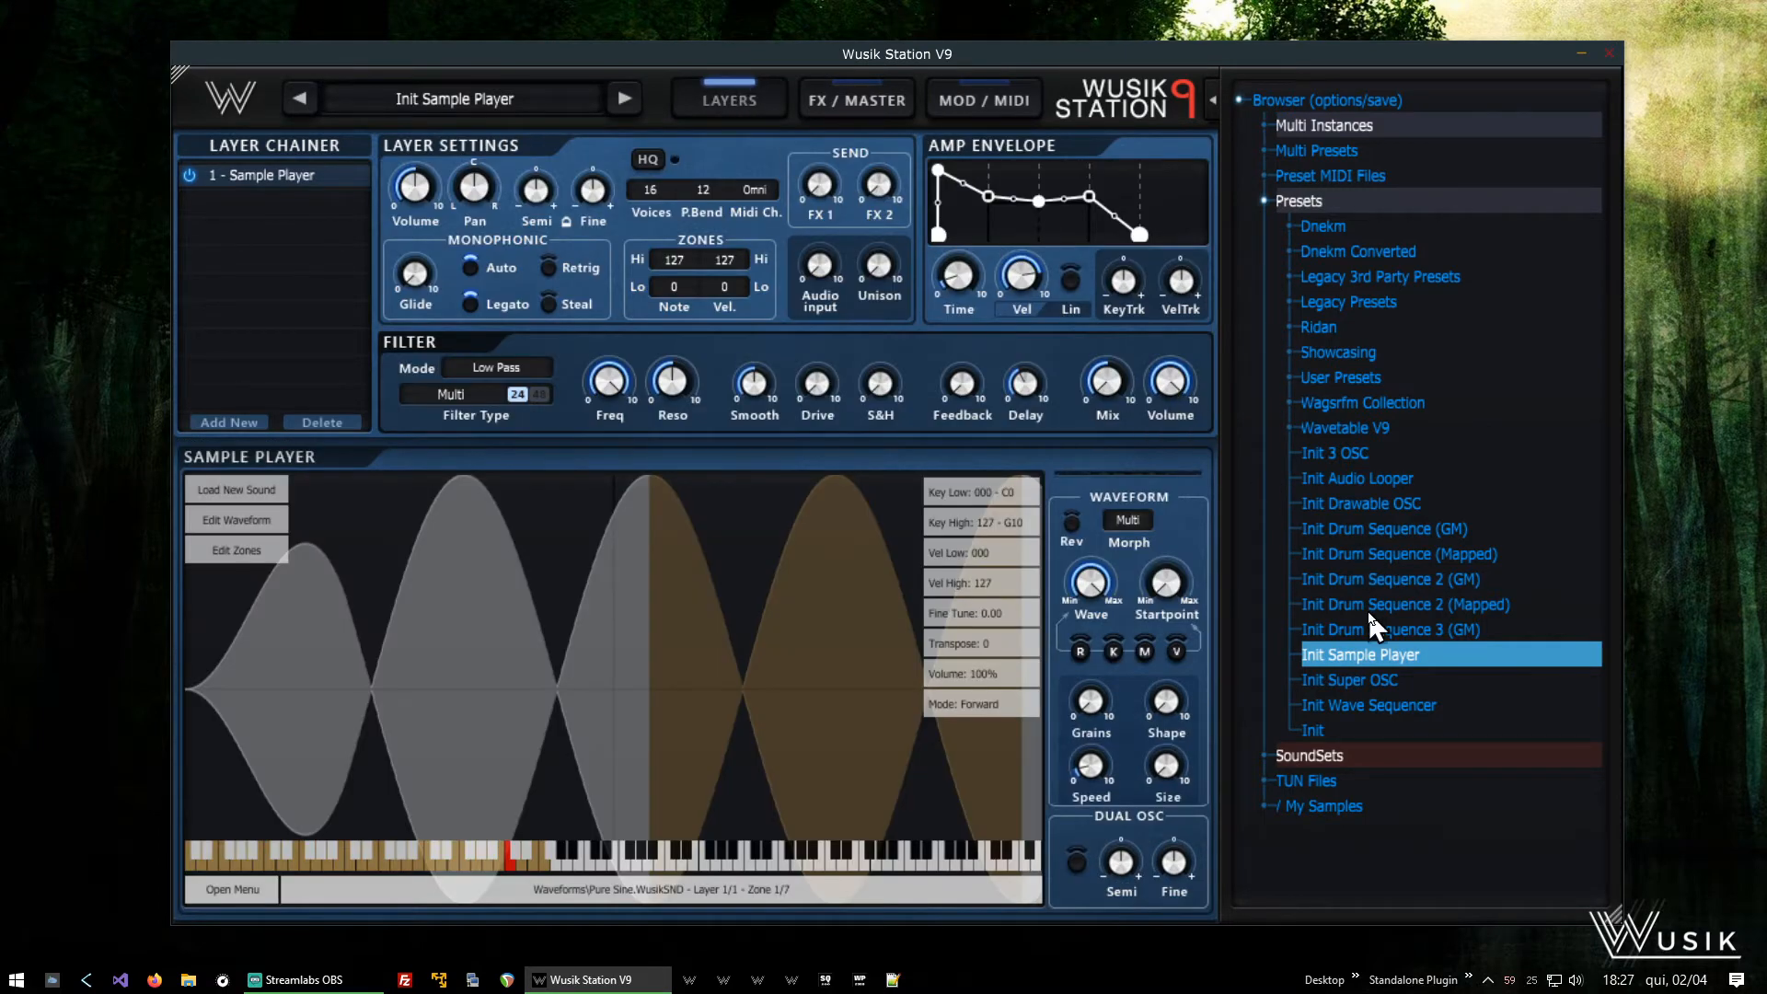
- Load the Init Sample Player preset and load the Saw sound from the Waveforms SoundSet into its sample player
left_click(1454, 663)
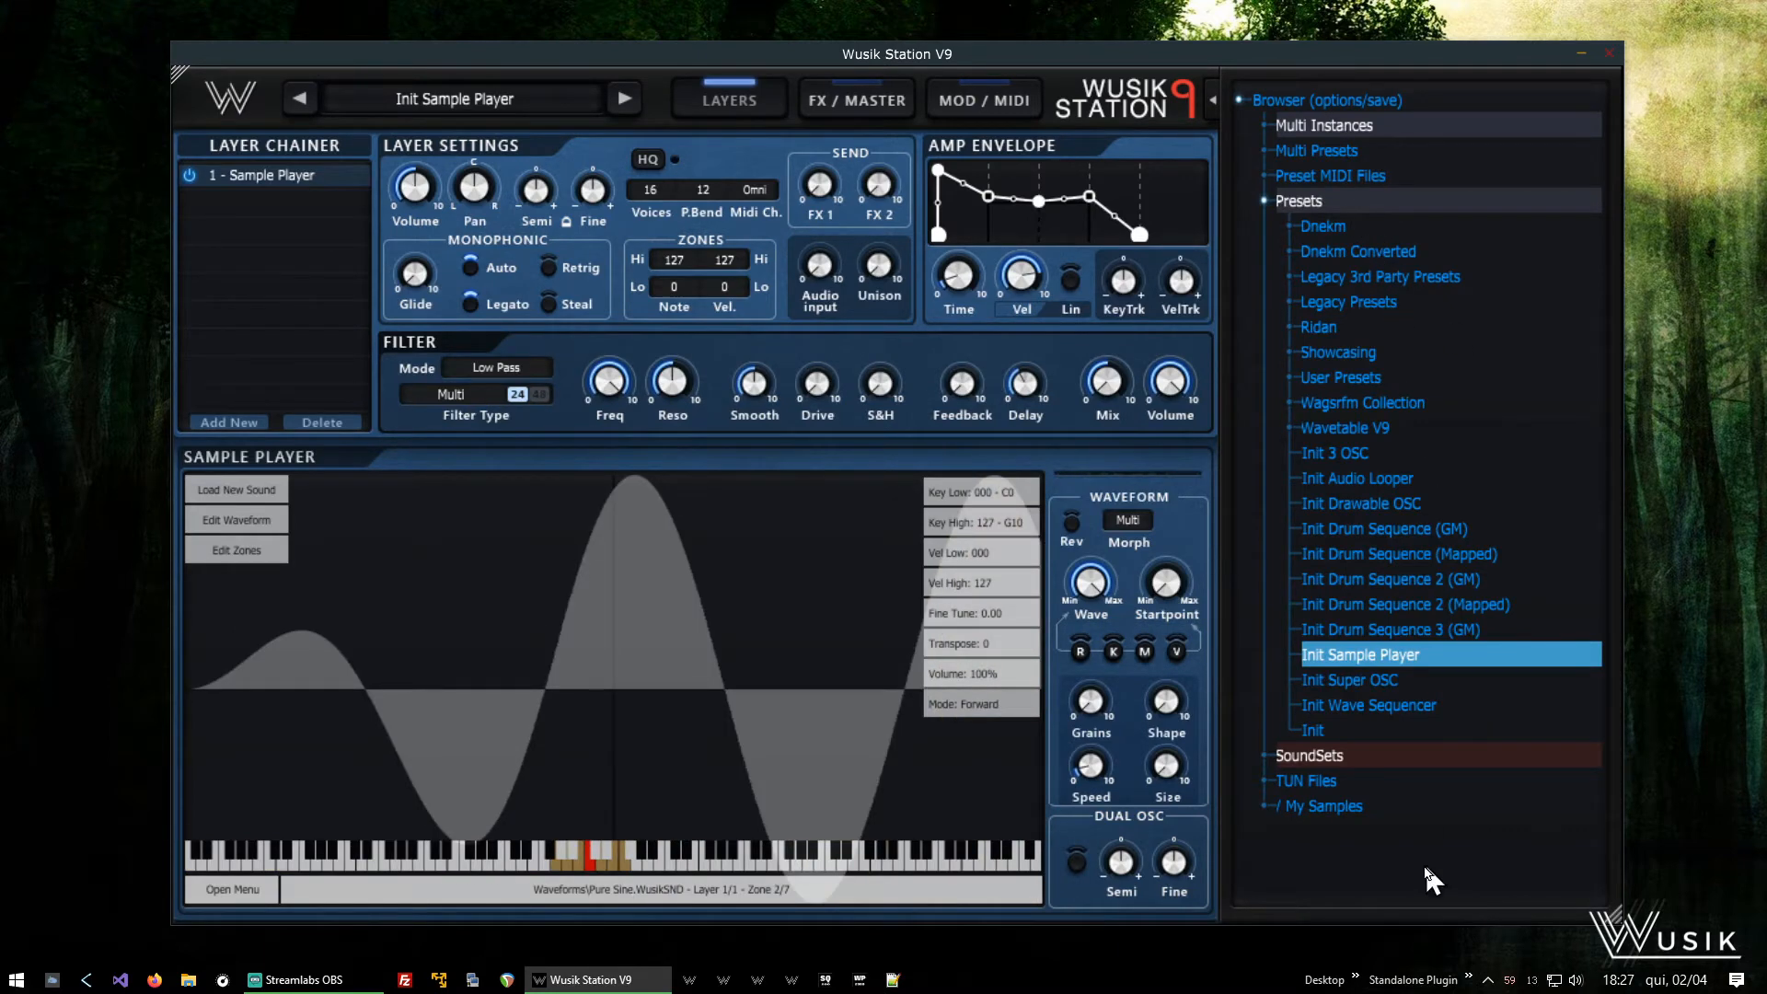
left_click(1368, 754)
scroll(1438, 679, "down", 15)
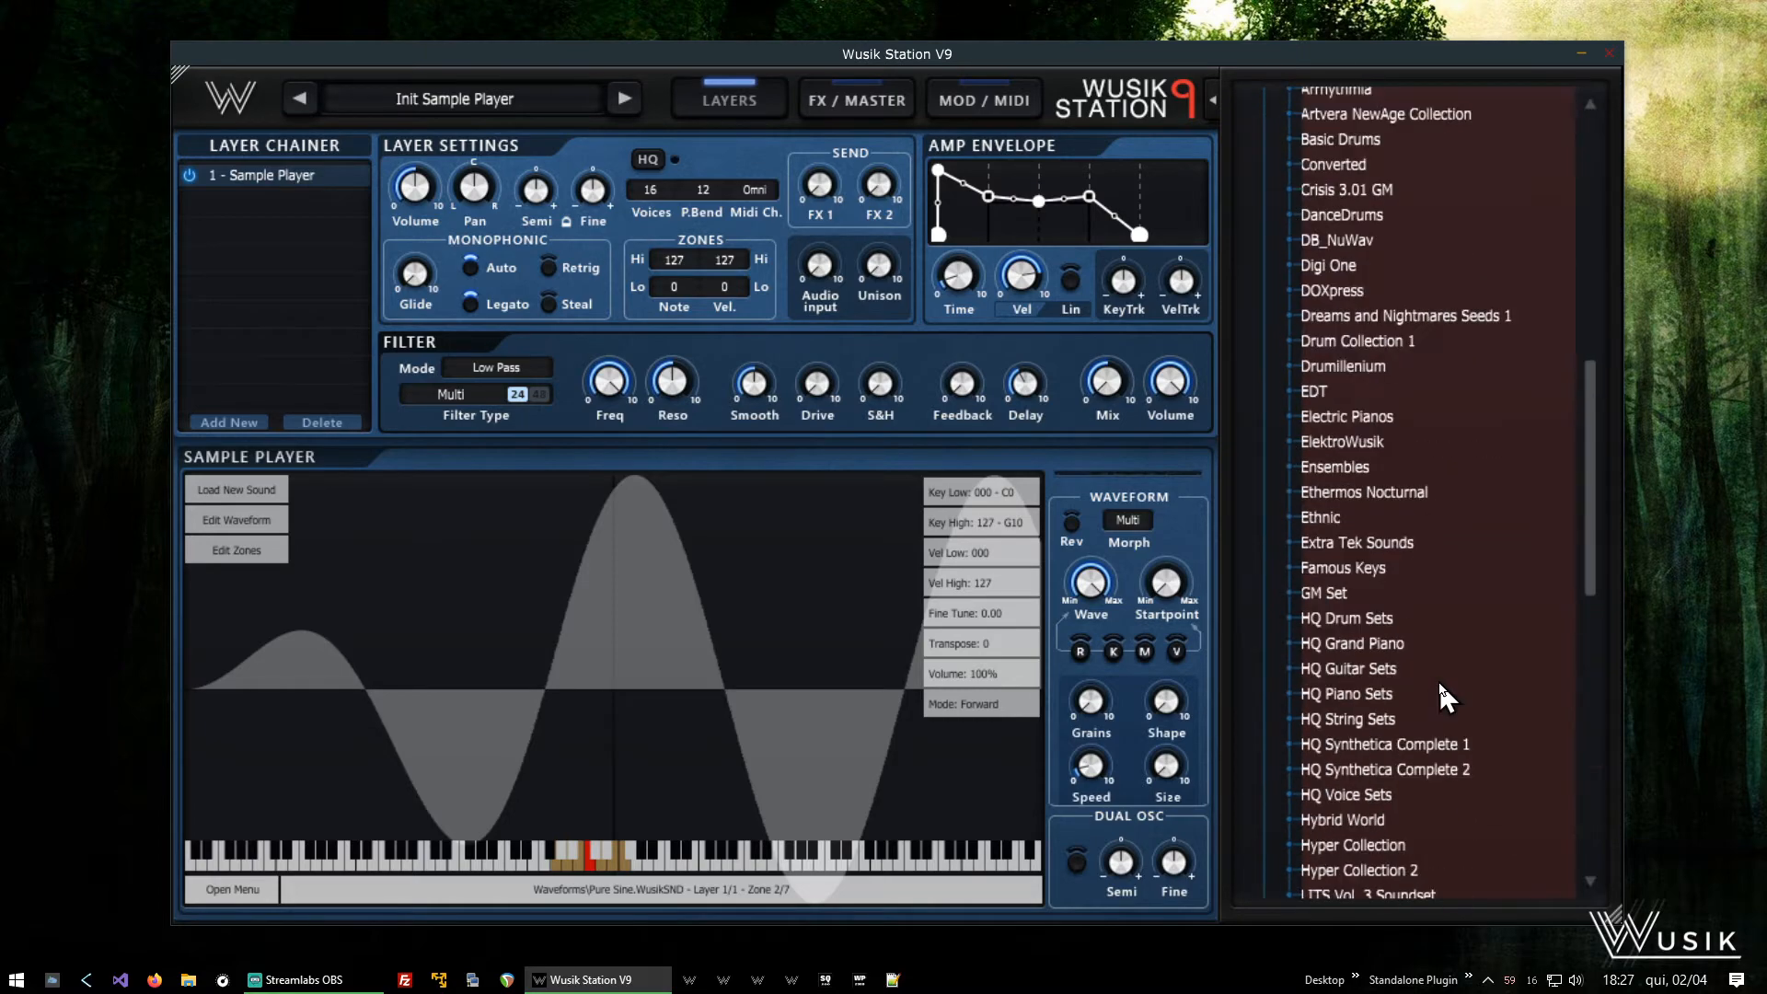
scroll(1437, 679, "down", 5)
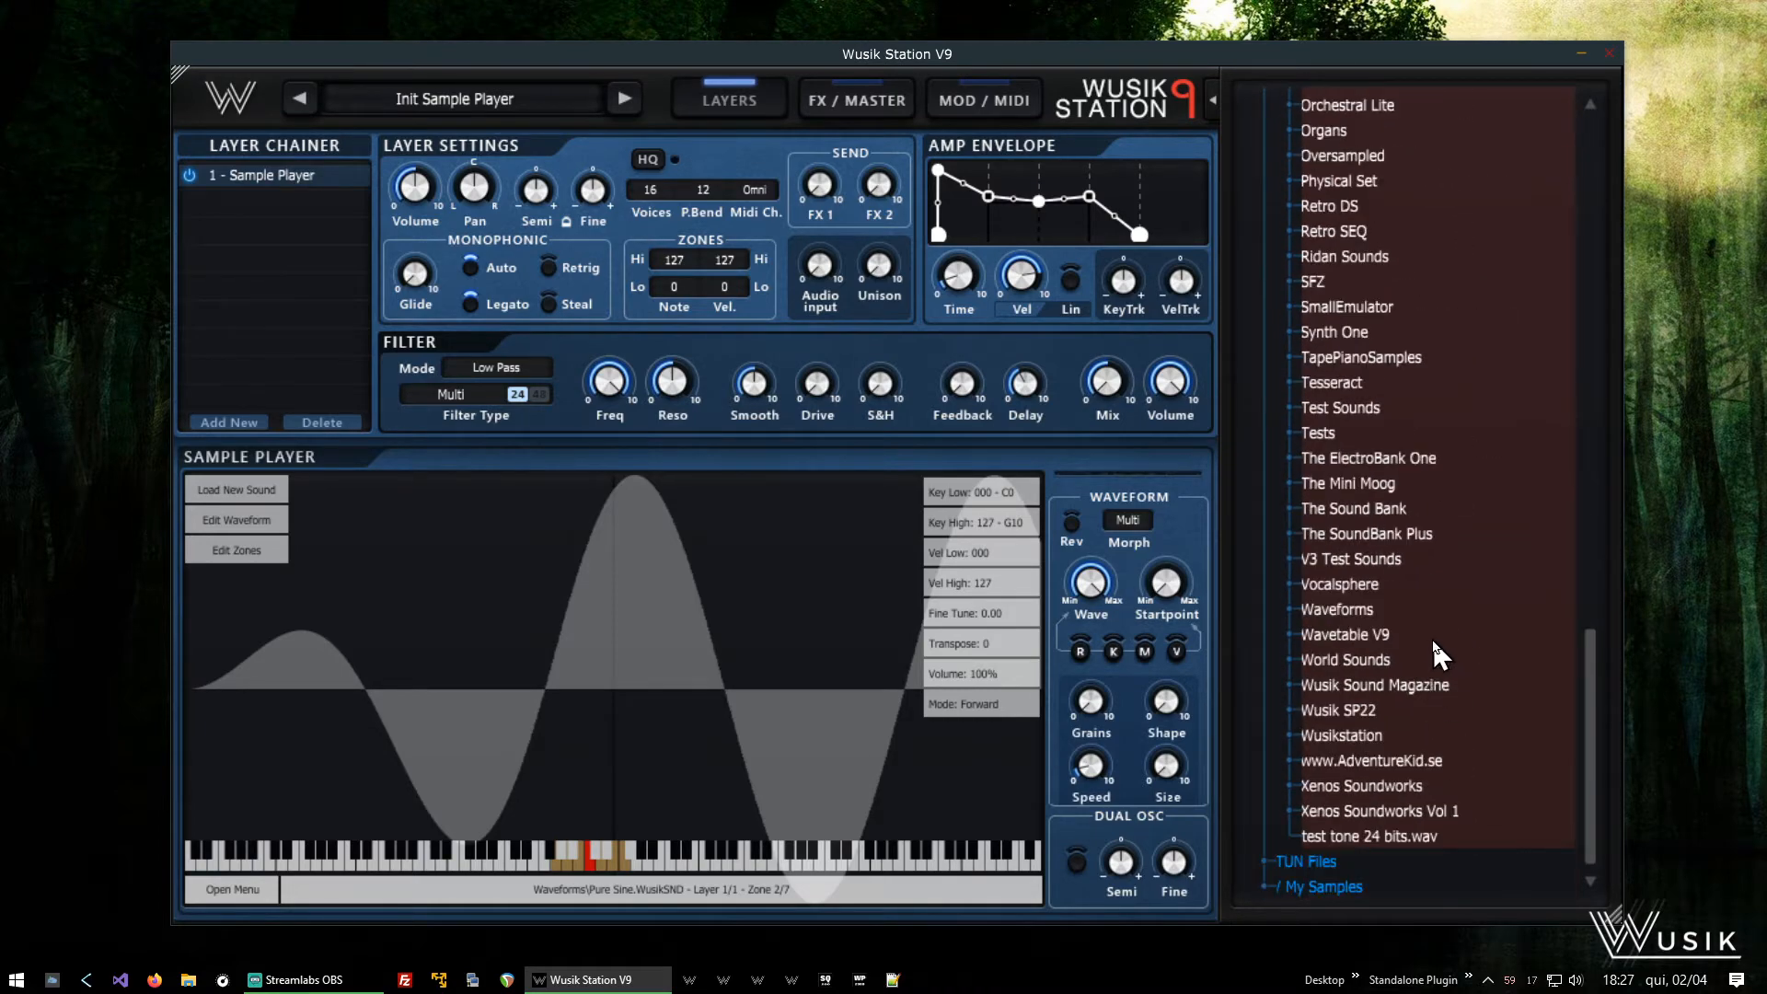
left_click(1371, 610)
scroll(1394, 600, "down", 6)
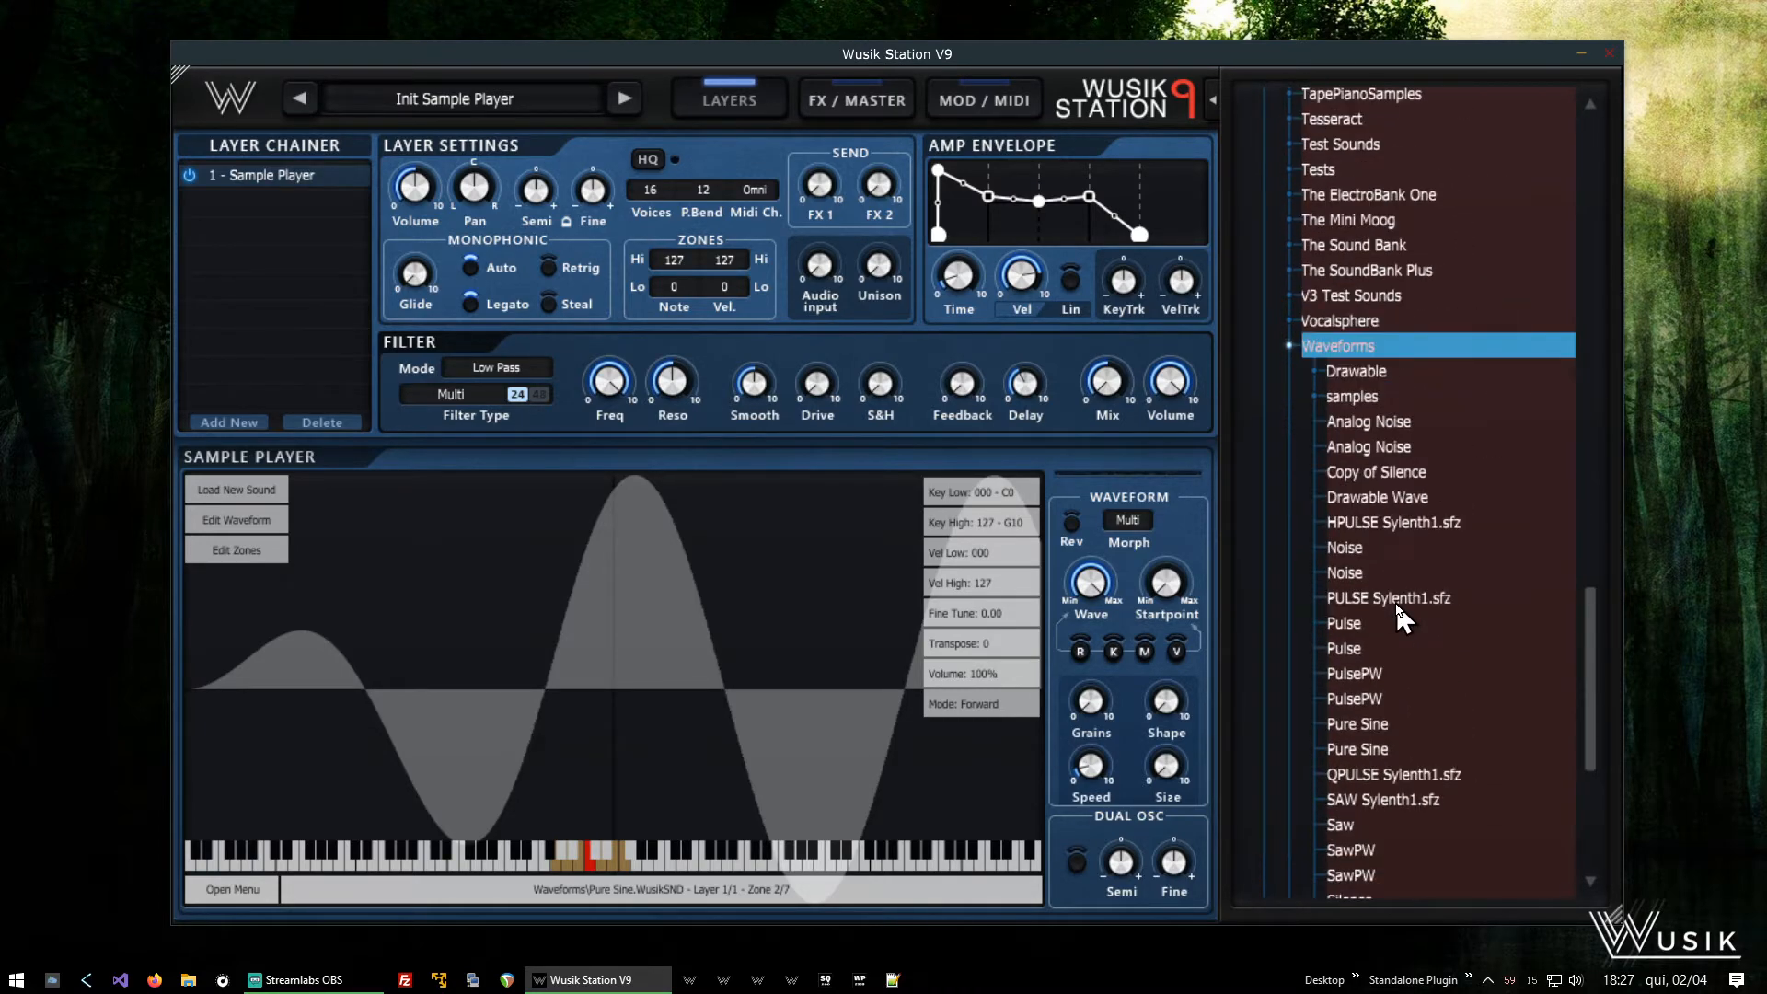
left_click(1390, 631)
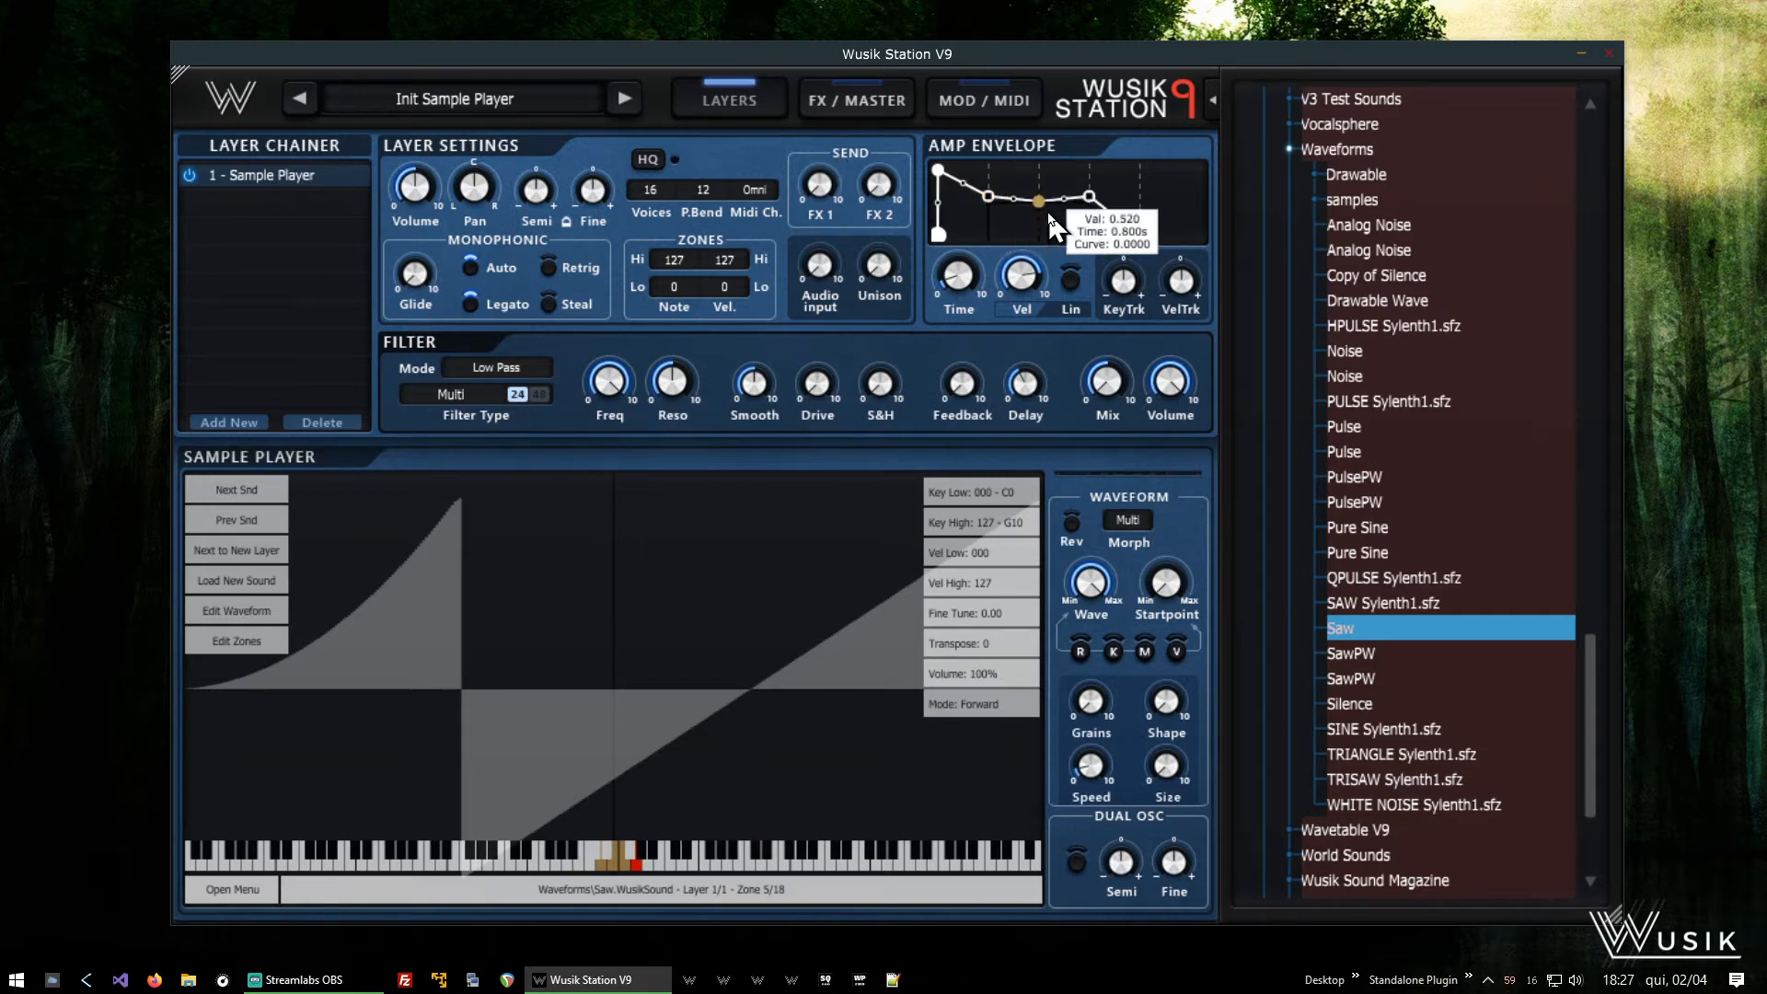
- Move the amp envelope's Sustain 2 node slightly up and further out, to a value of about 0.677 and time of 1.080 s
right_click(1089, 200)
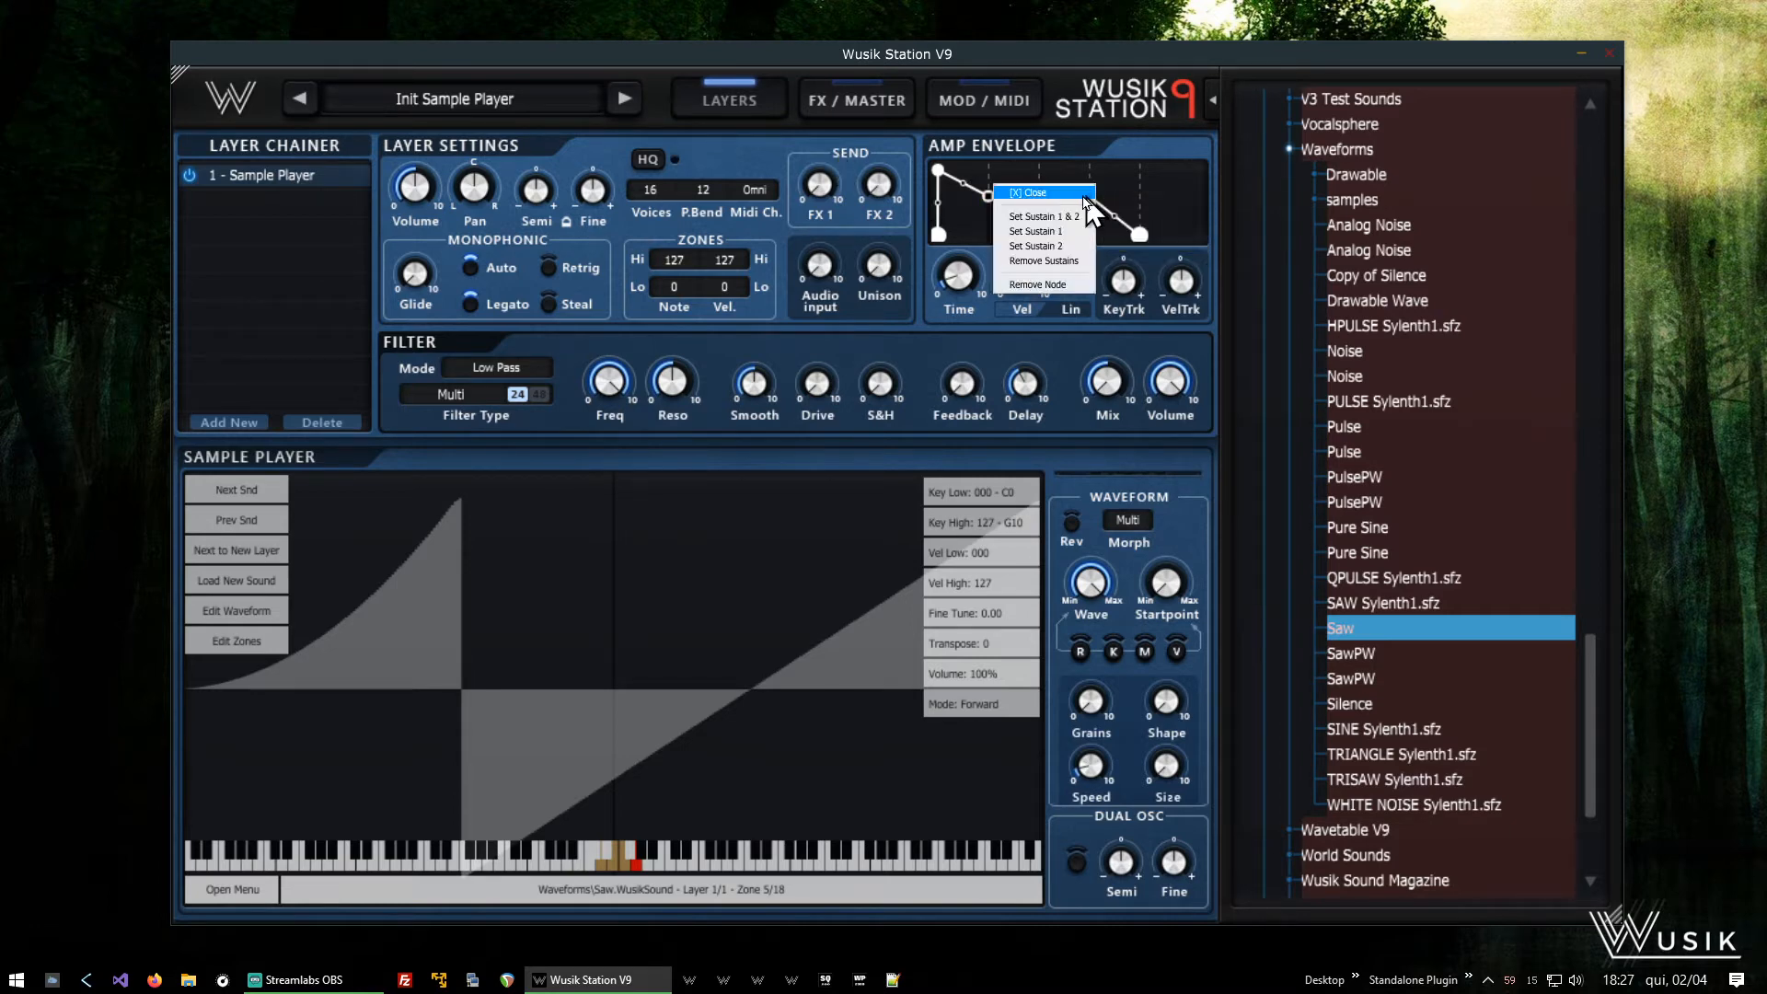
left_click(1085, 197)
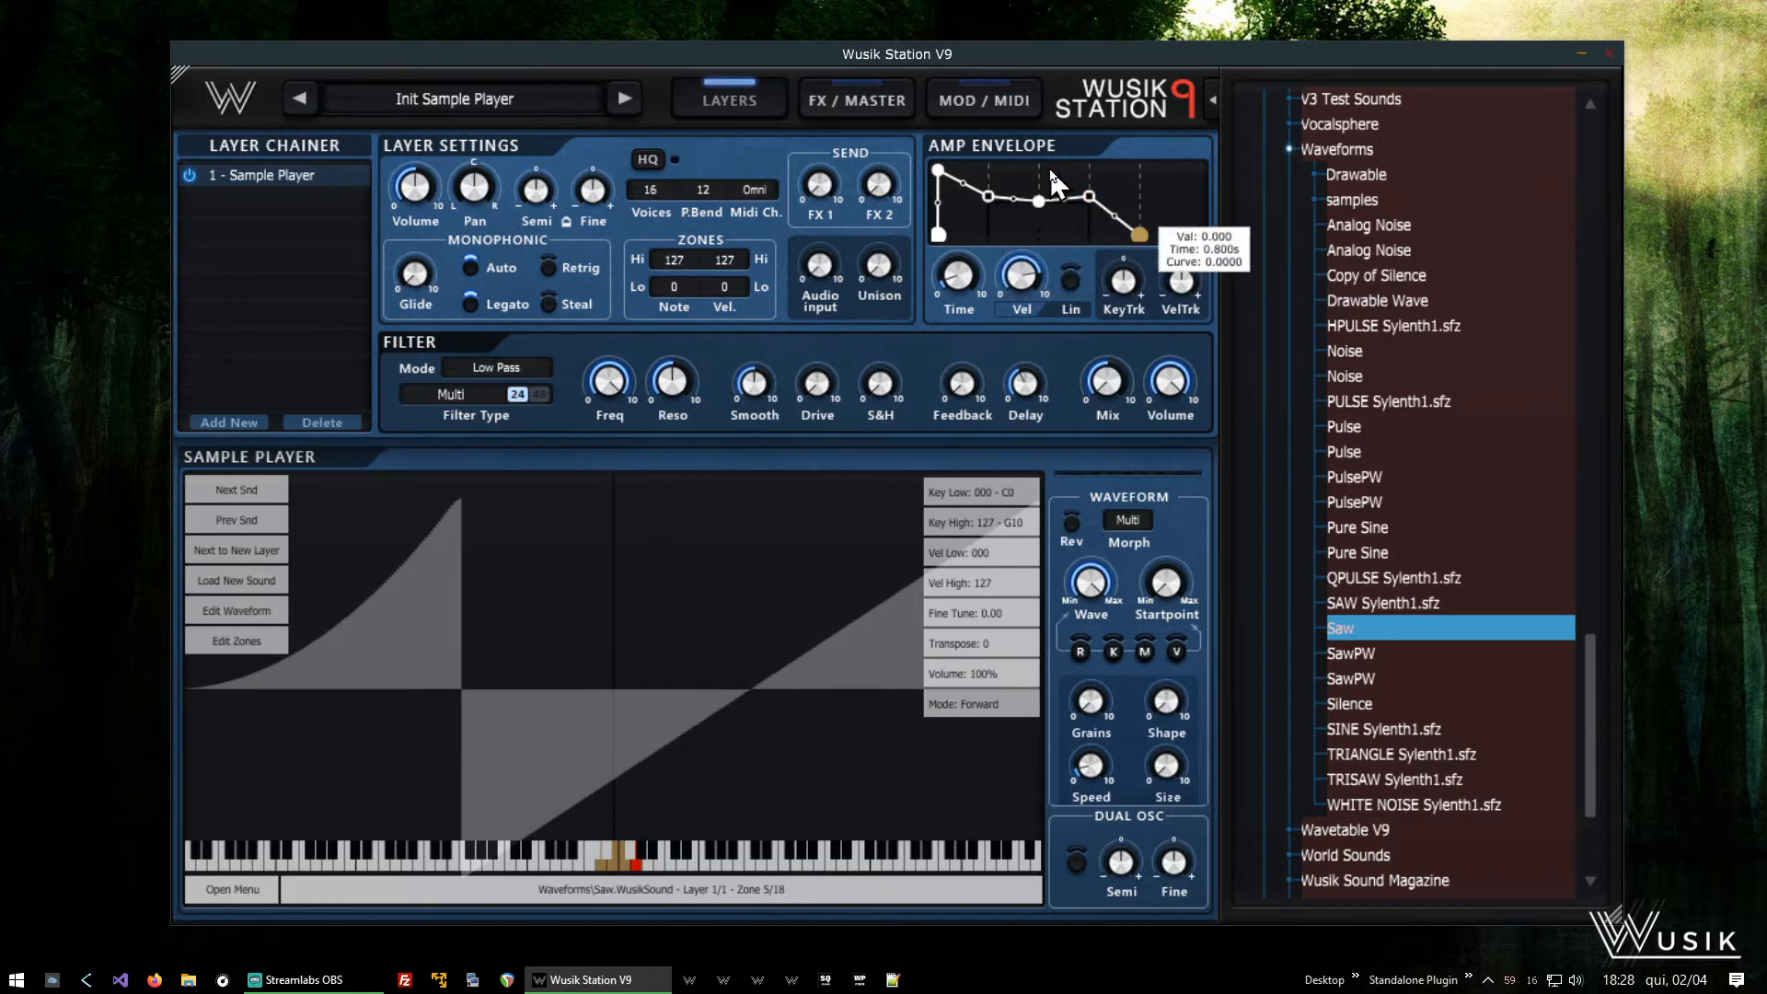
mouse_move(1086, 201)
left_mouse_down()
mouse_move(1120, 195)
mouse_move(1067, 200)
mouse_move(1169, 189)
mouse_move(1101, 168)
mouse_move(1165, 230)
mouse_move(1105, 237)
mouse_move(1104, 195)
left_mouse_up()
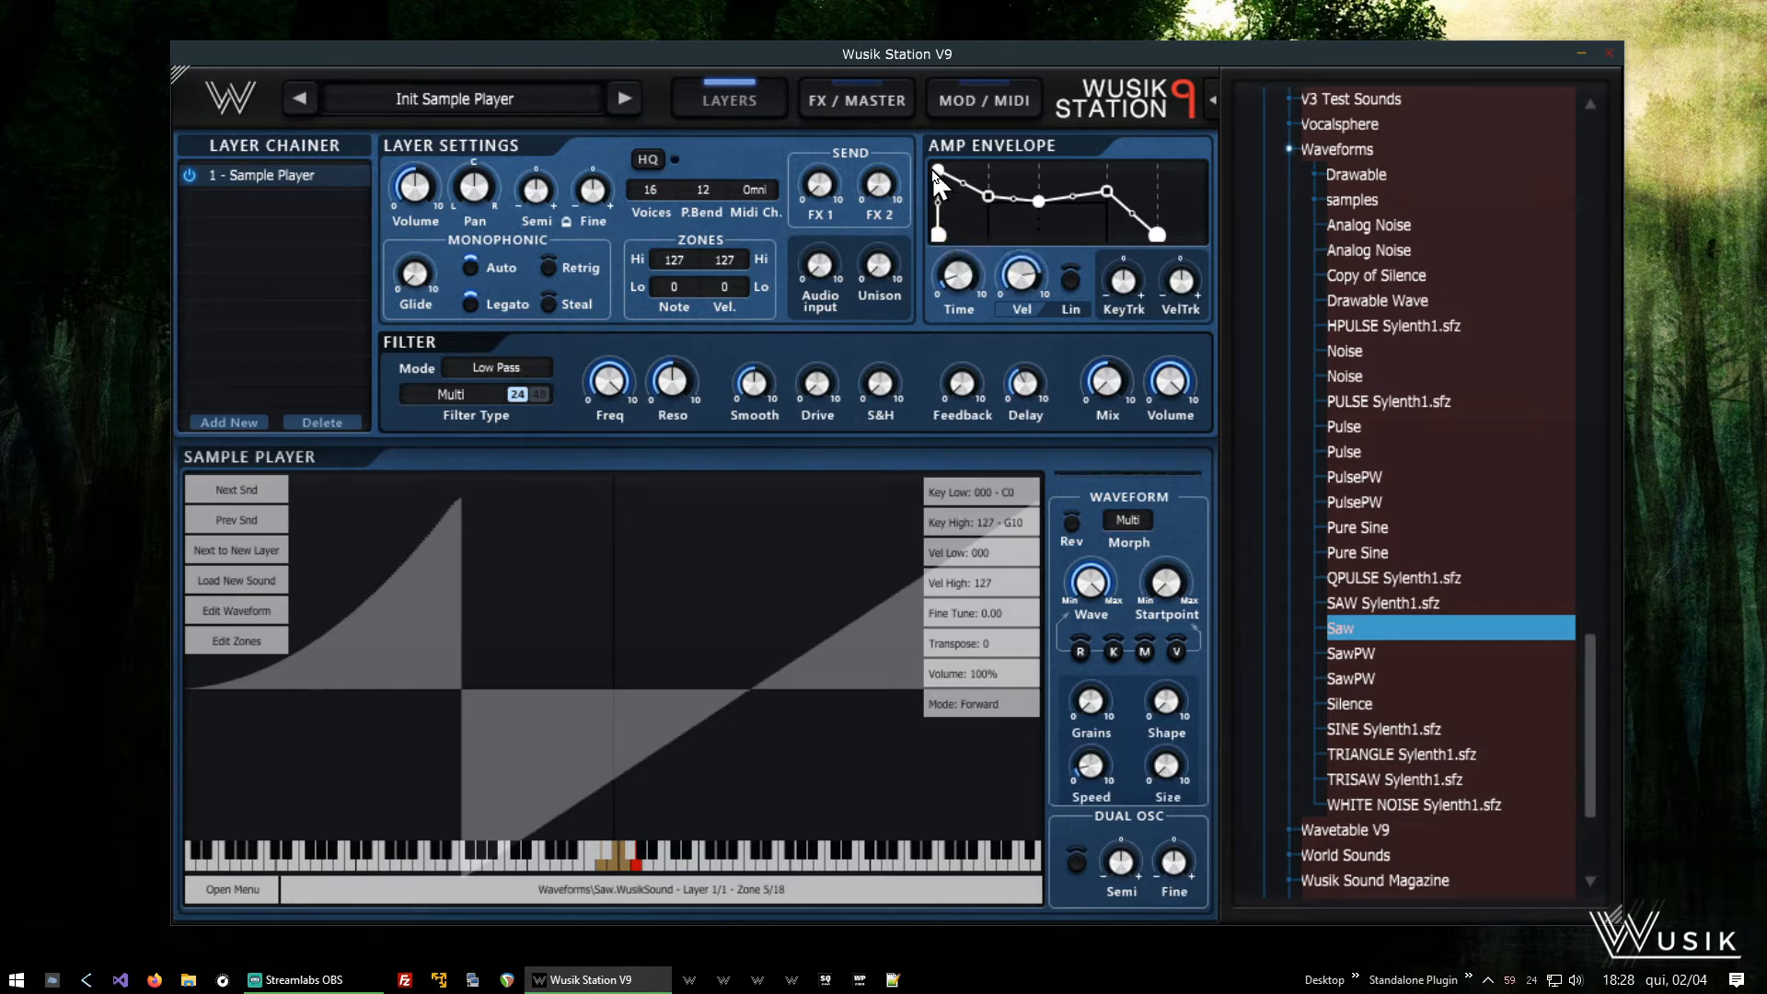
- Lower the amp envelope node between the two sustain points to zero
mouse_move(936, 175)
mouse_move(985, 195)
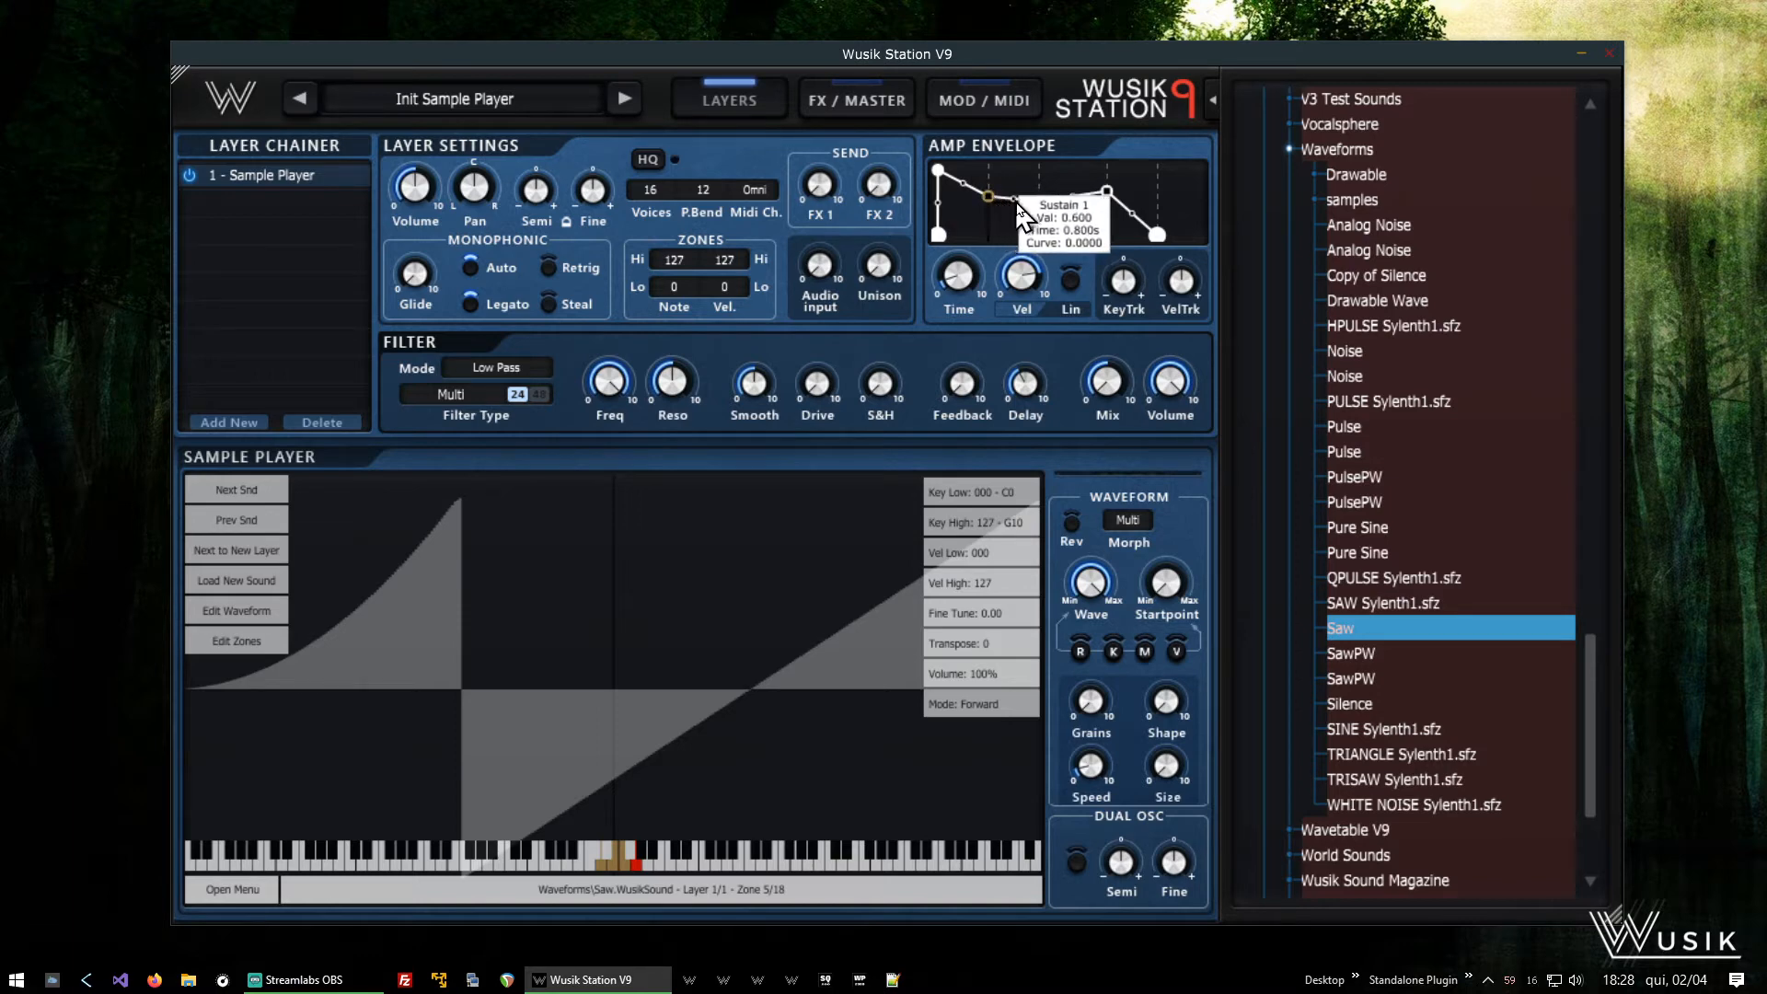
mouse_move(1108, 197)
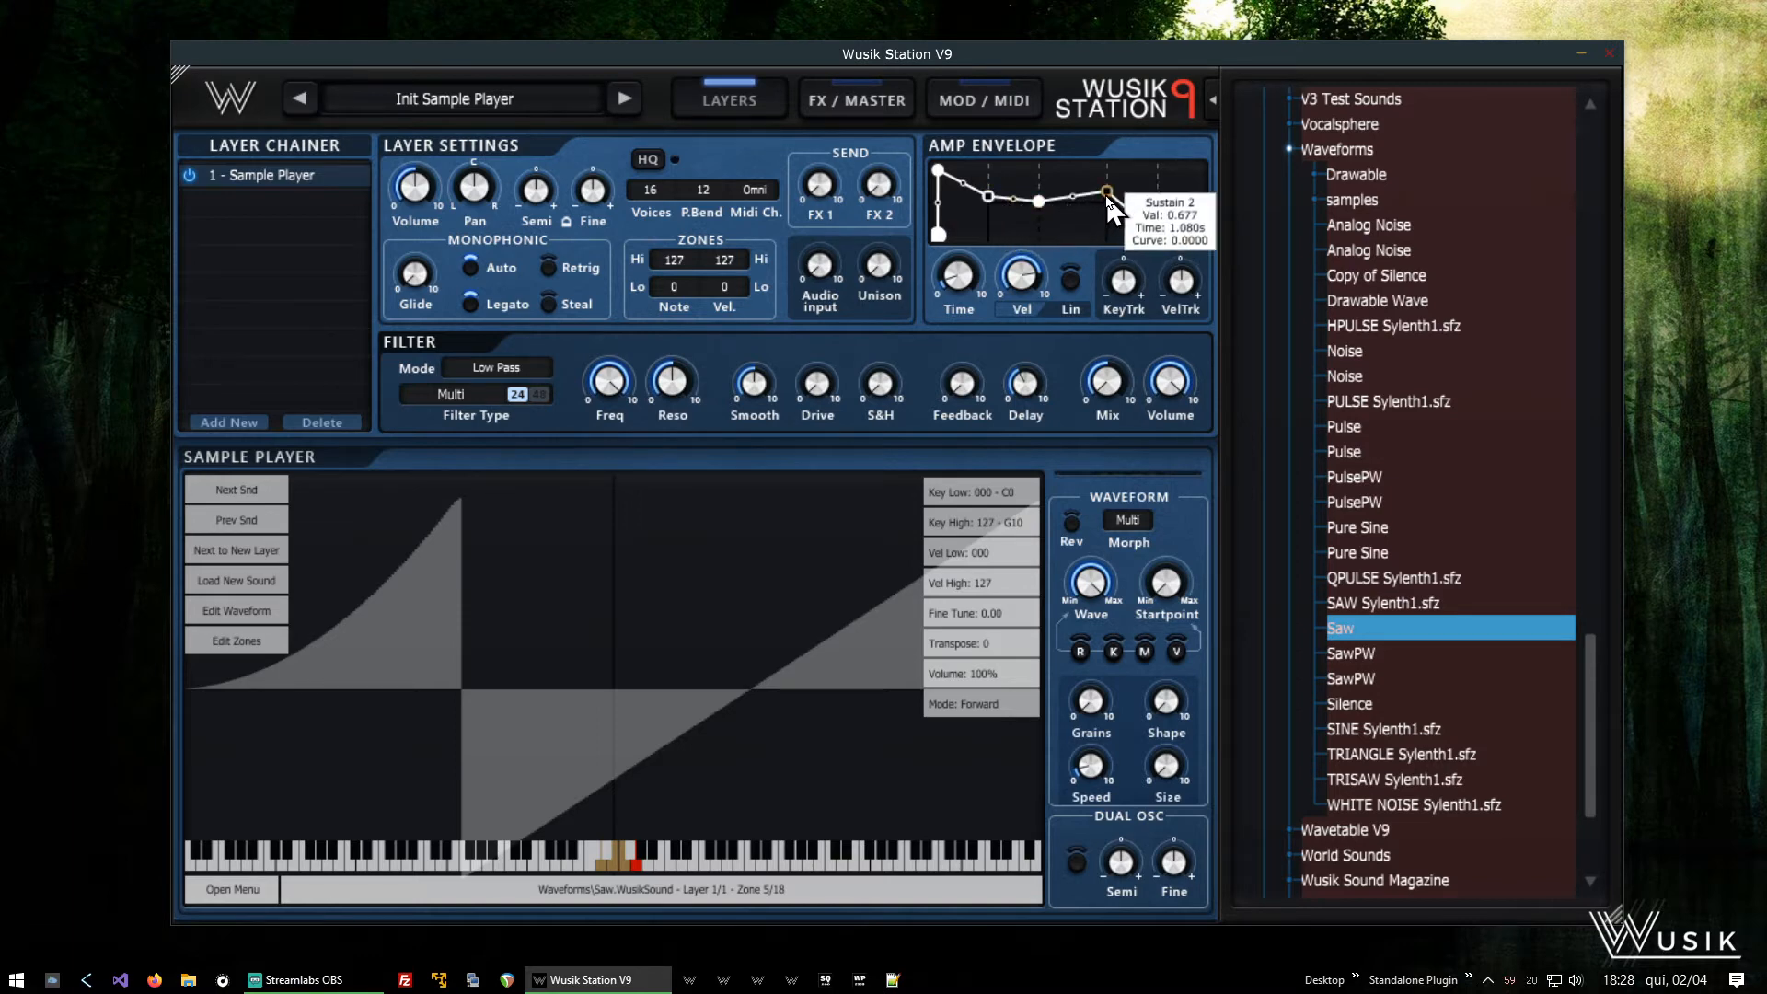
mouse_move(1158, 238)
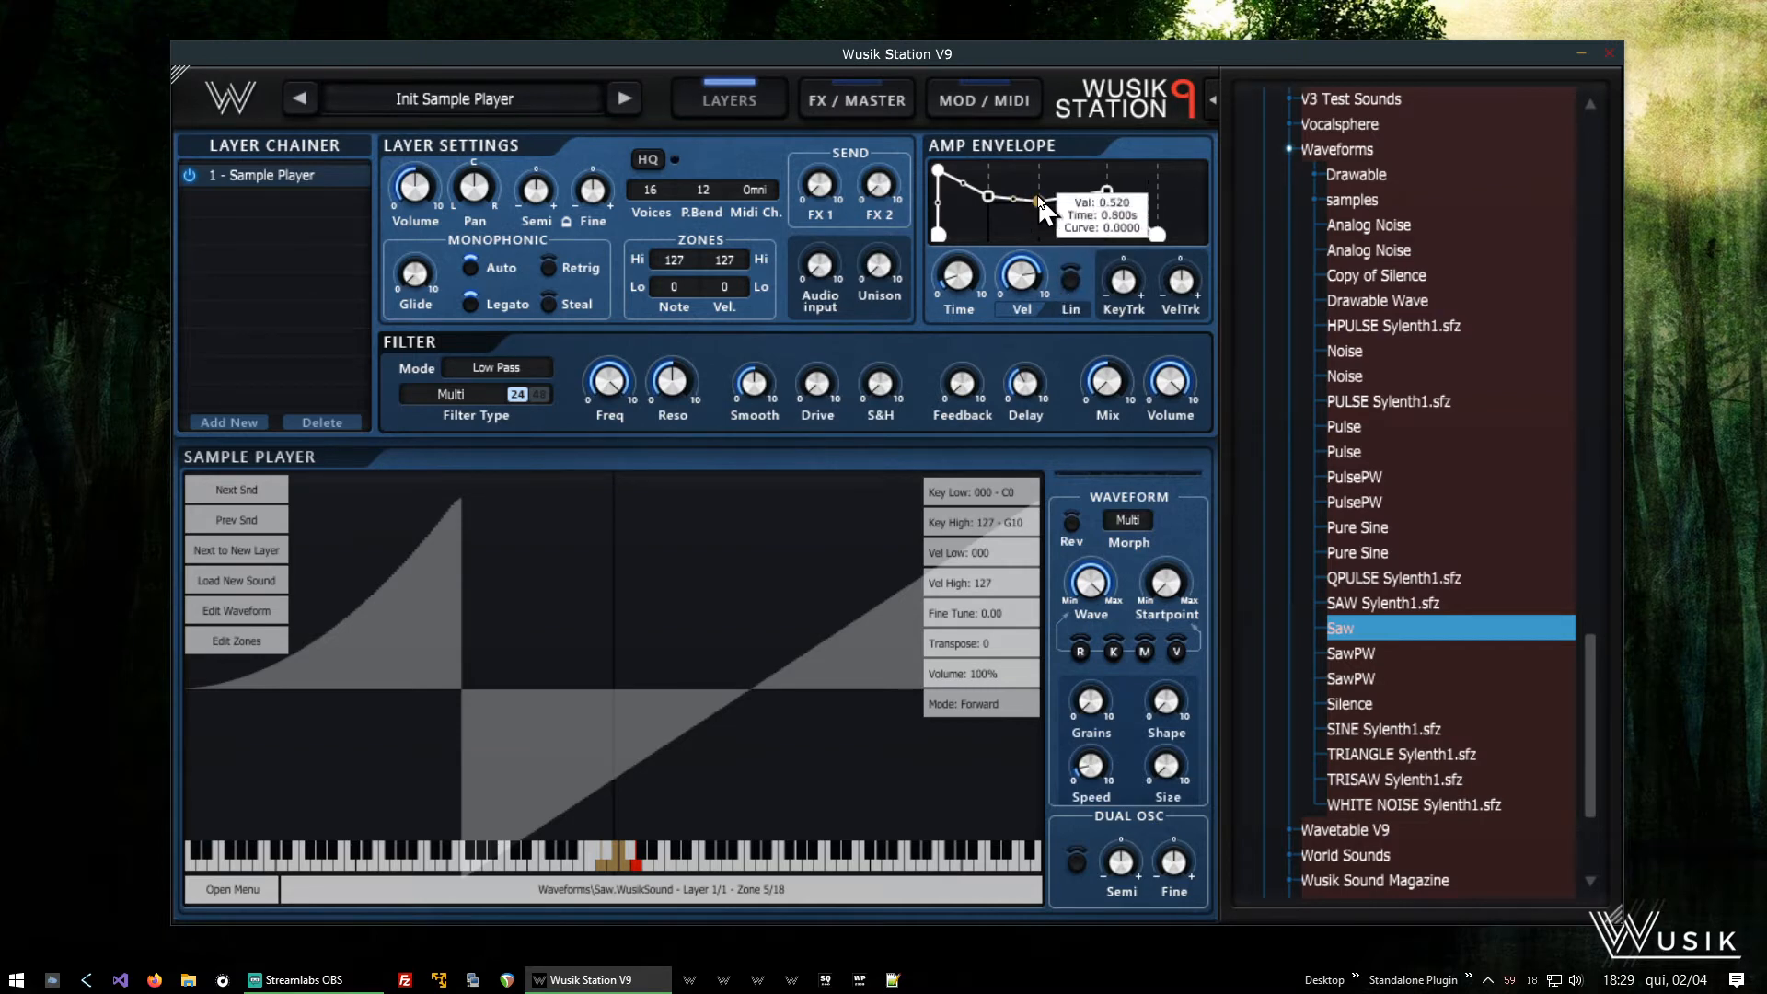
left_click_drag(1038, 200, 1049, 276)
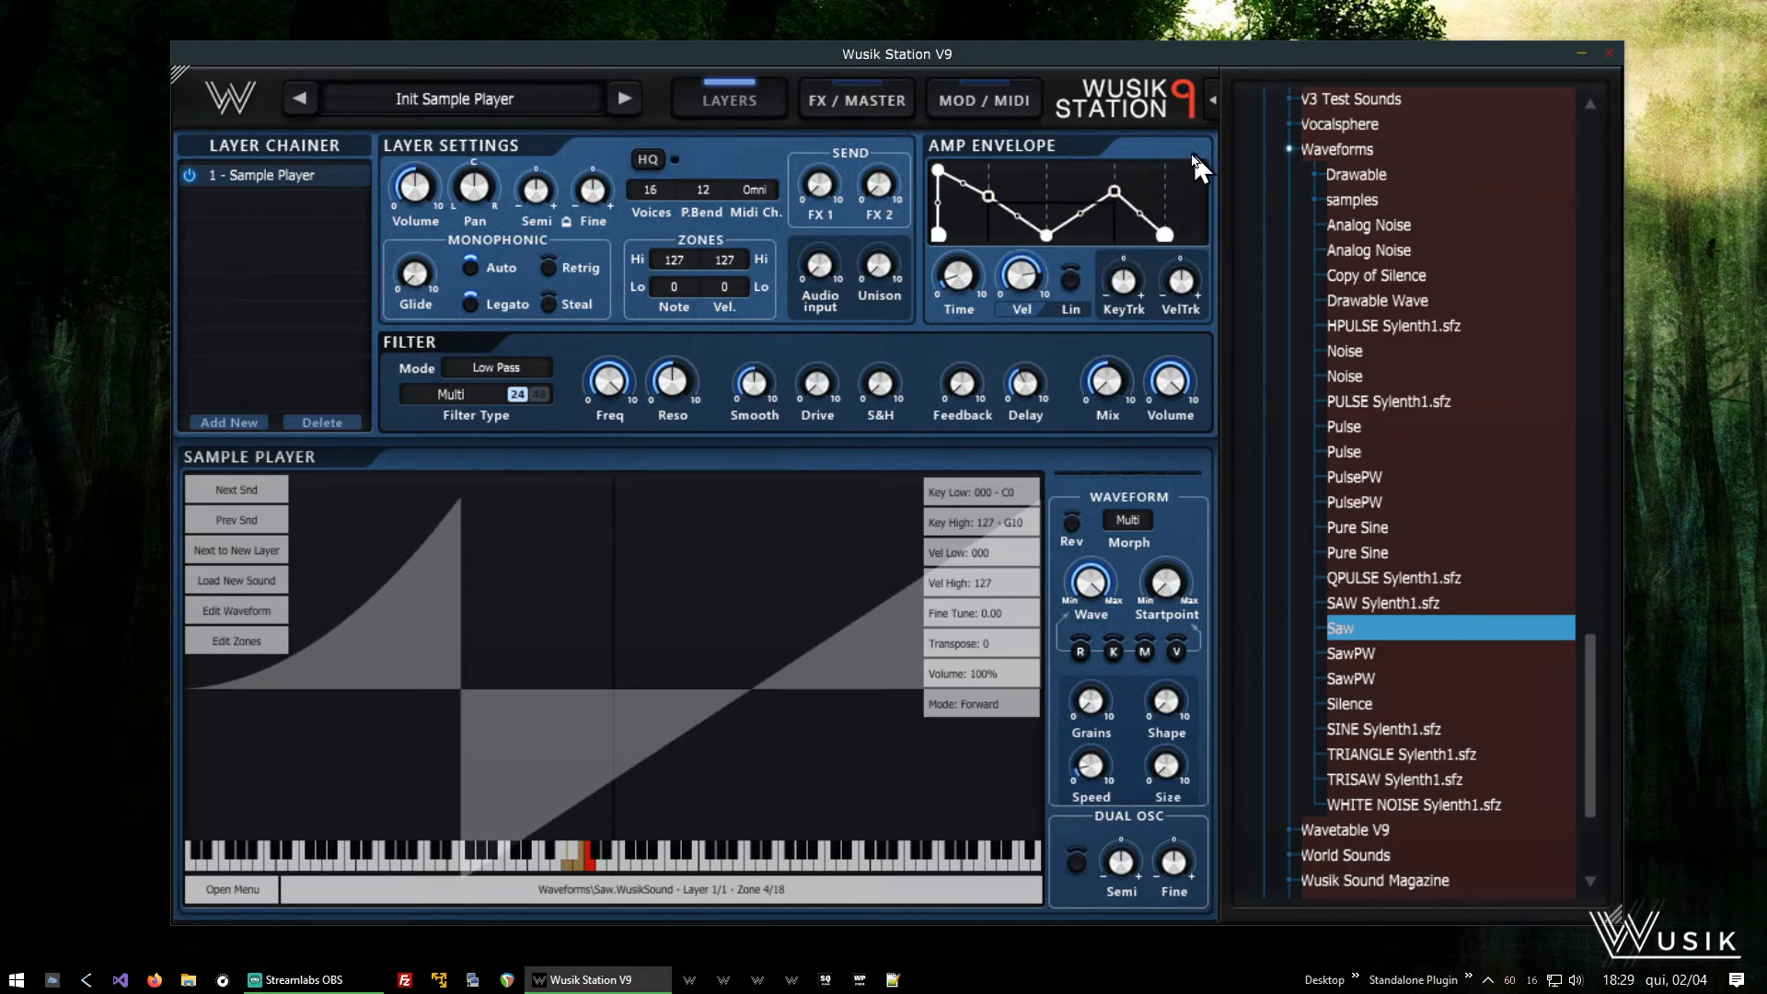
- Set Sustain 1 & 2 on the amp envelope's peak node after the dip and bring the dip and peak earlier, with the peak's time about 0.460 s
right_click(1117, 199)
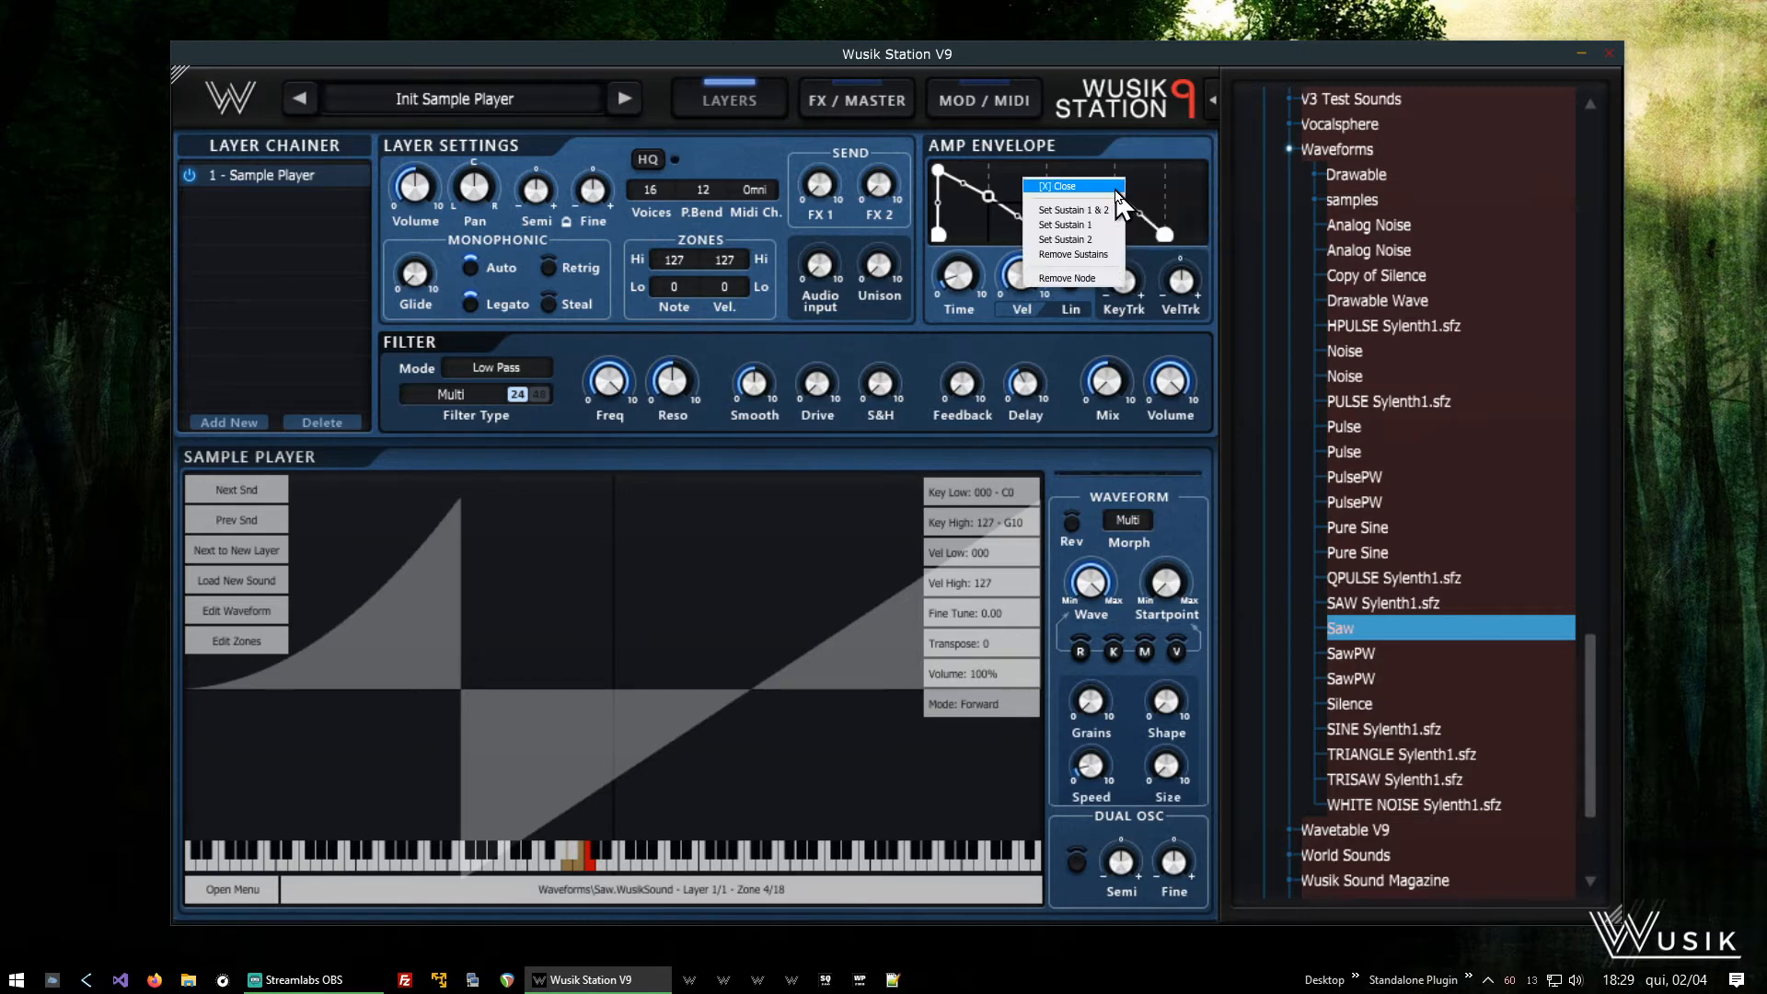
left_click(1106, 212)
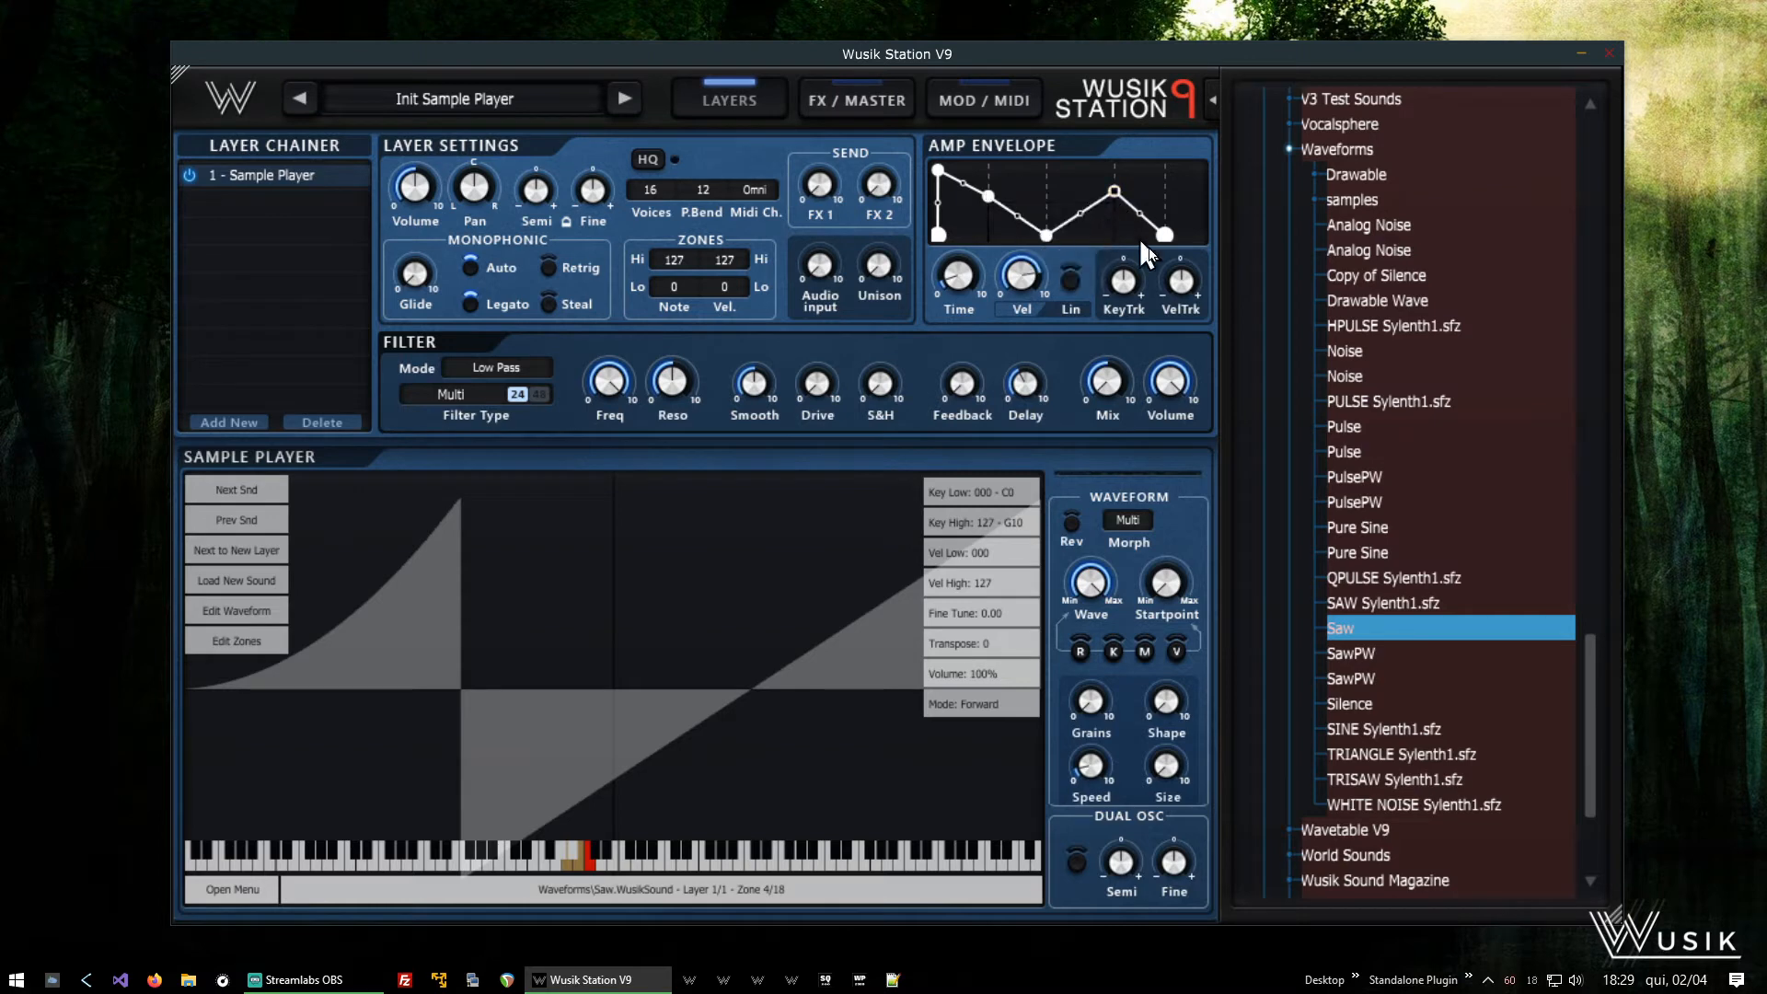
mouse_move(1120, 194)
left_click_drag(1121, 196, 1002, 261)
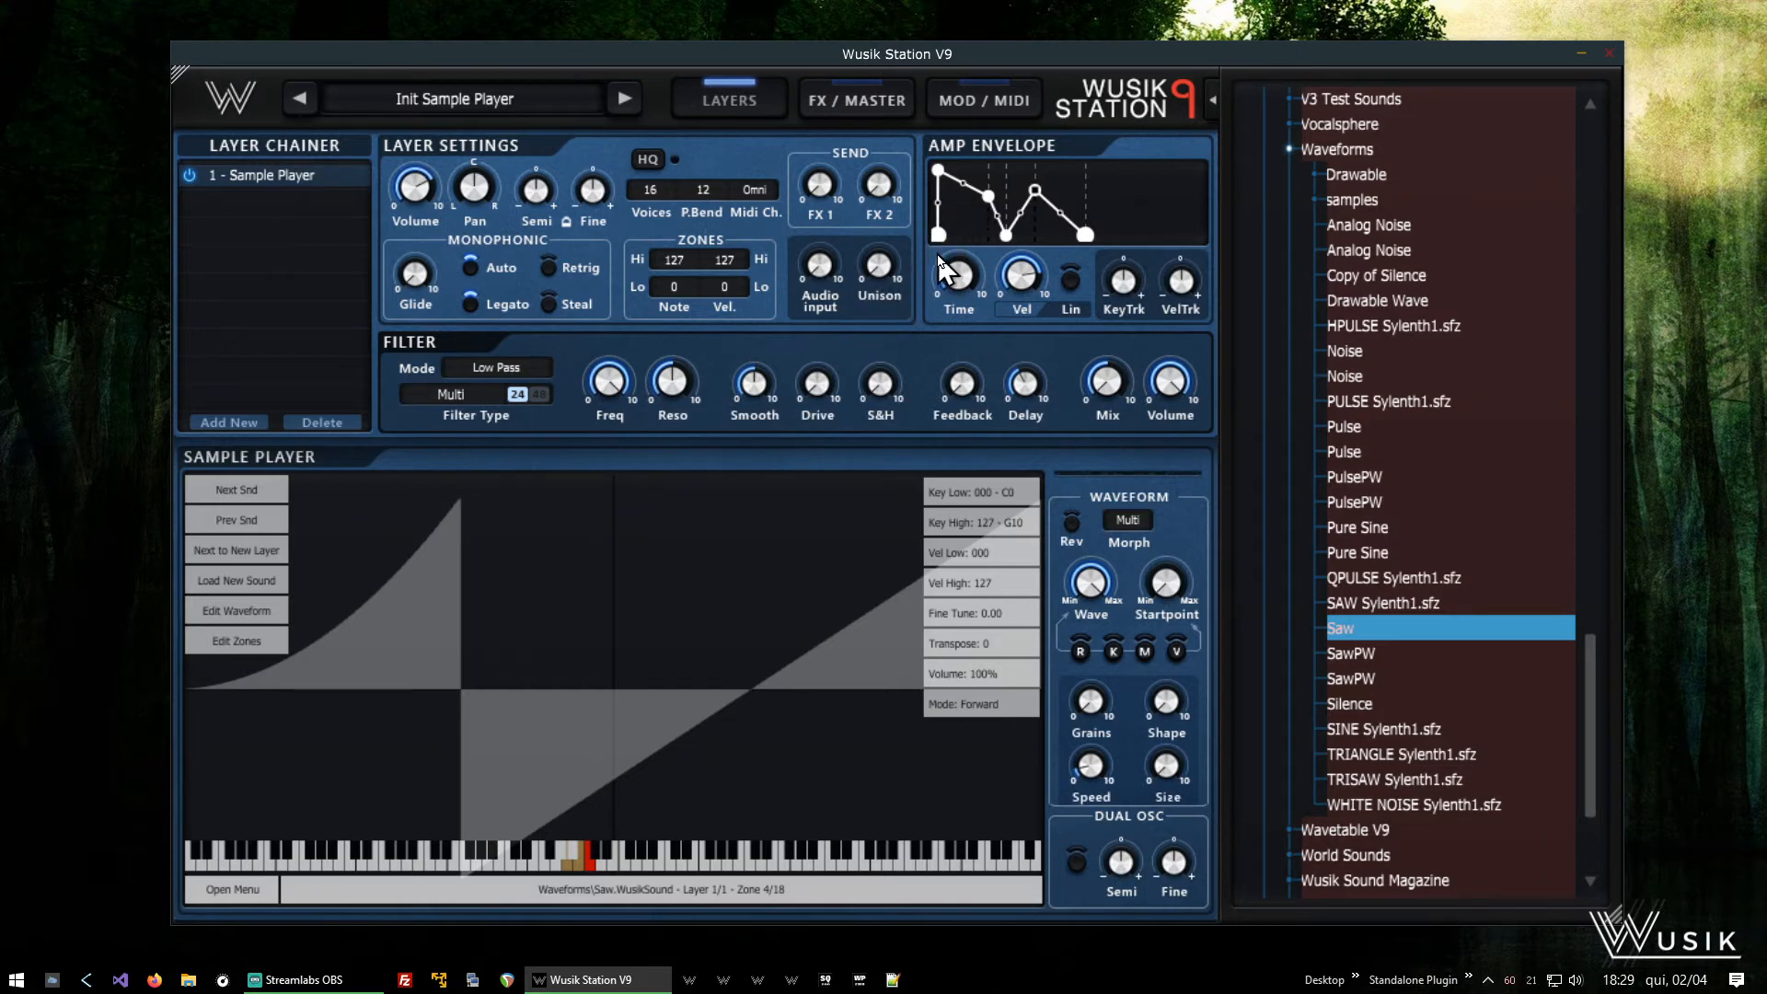
- Add a node after the amp envelope's sustain point and shape the release to dip to zero and rise to about half level
mouse_move(1047, 208)
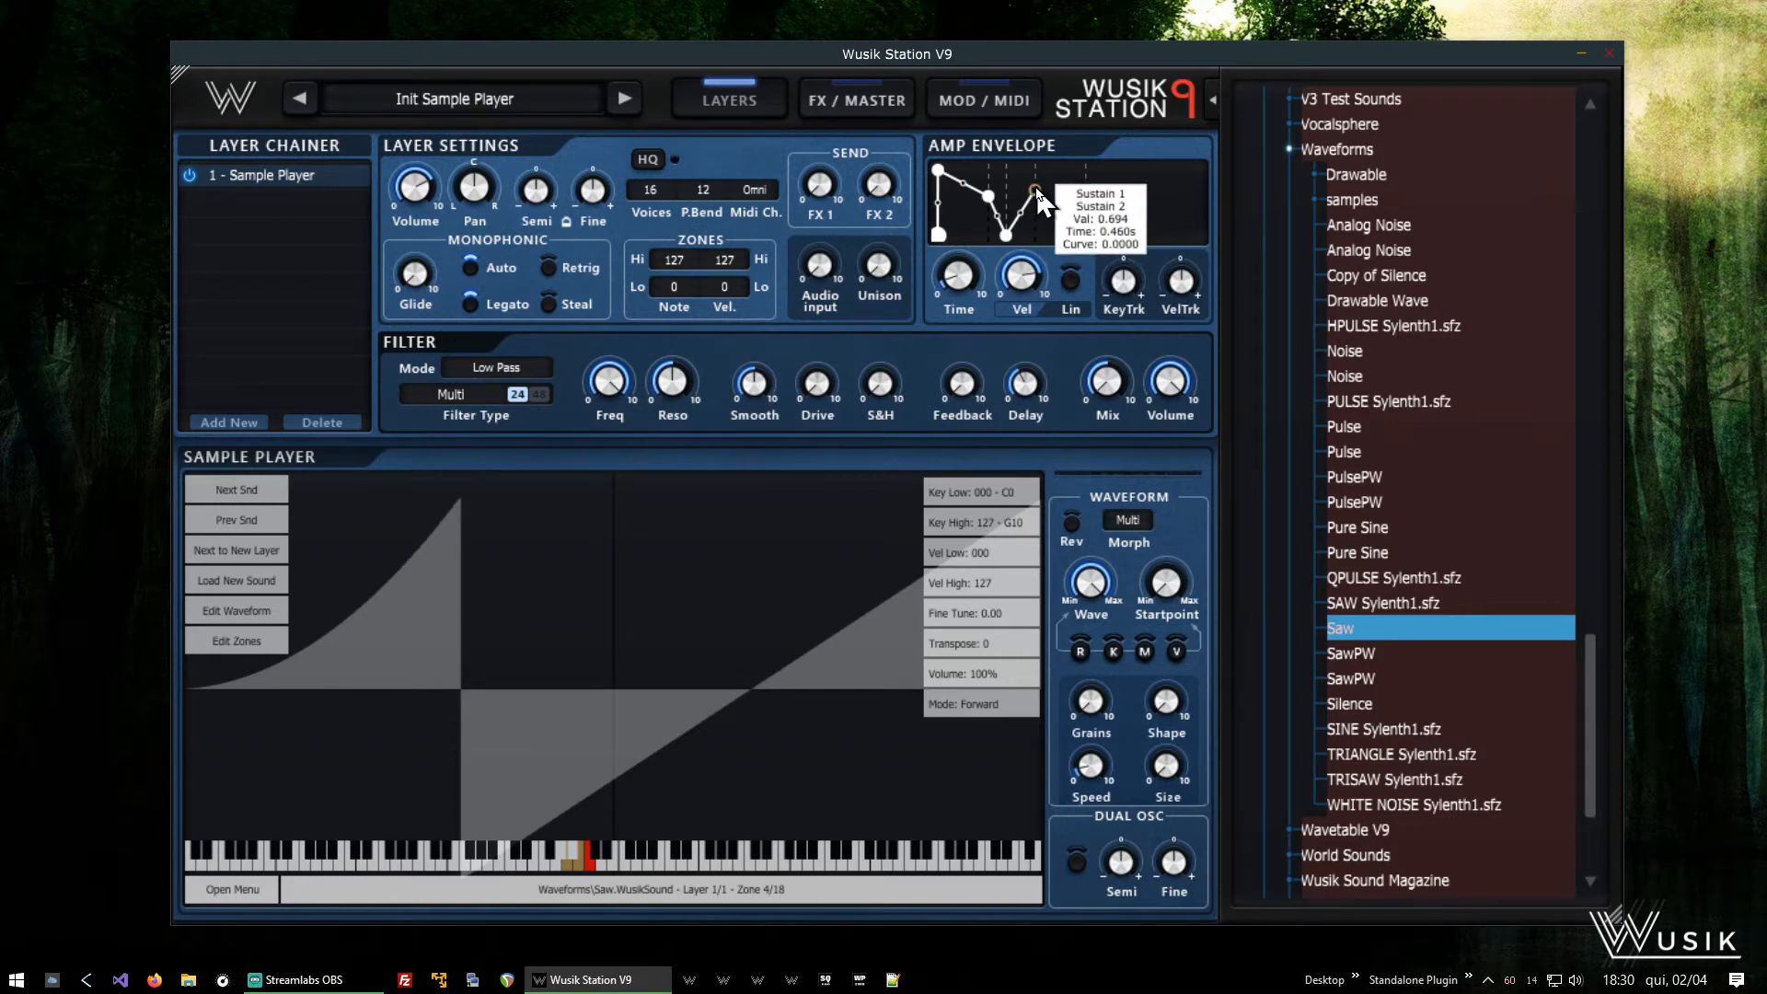
mouse_move(1091, 236)
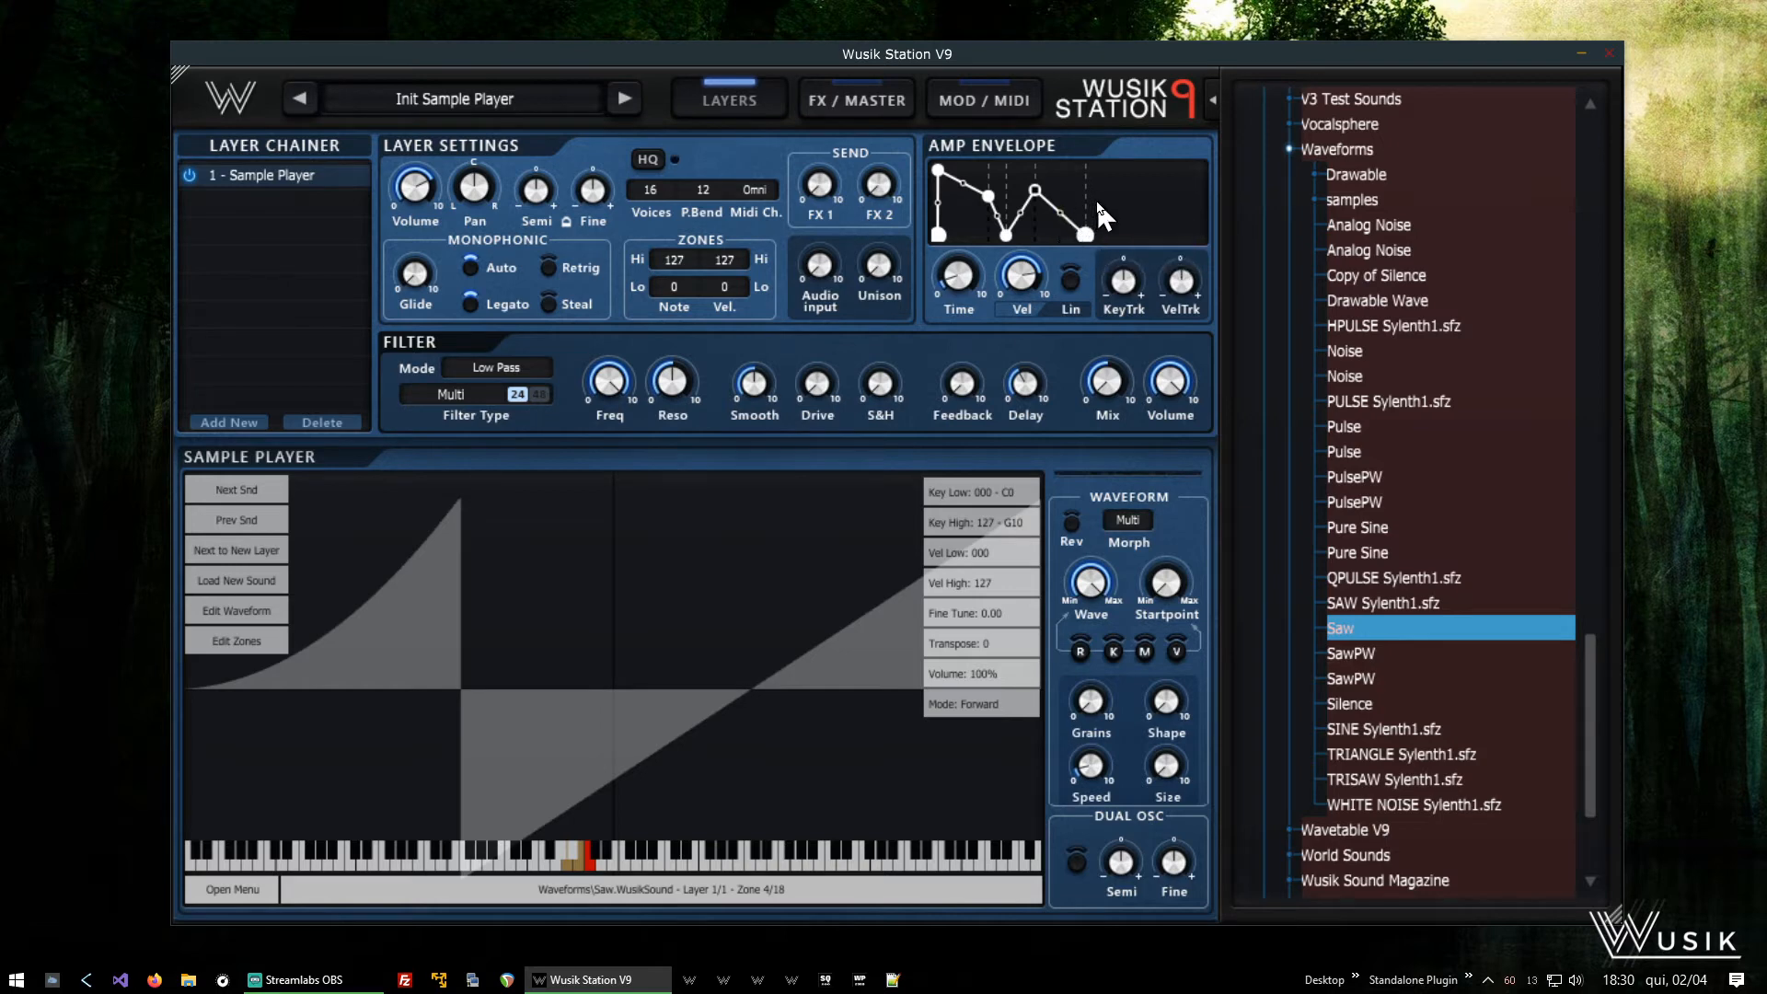
right_click(1096, 196)
left_click(1079, 225)
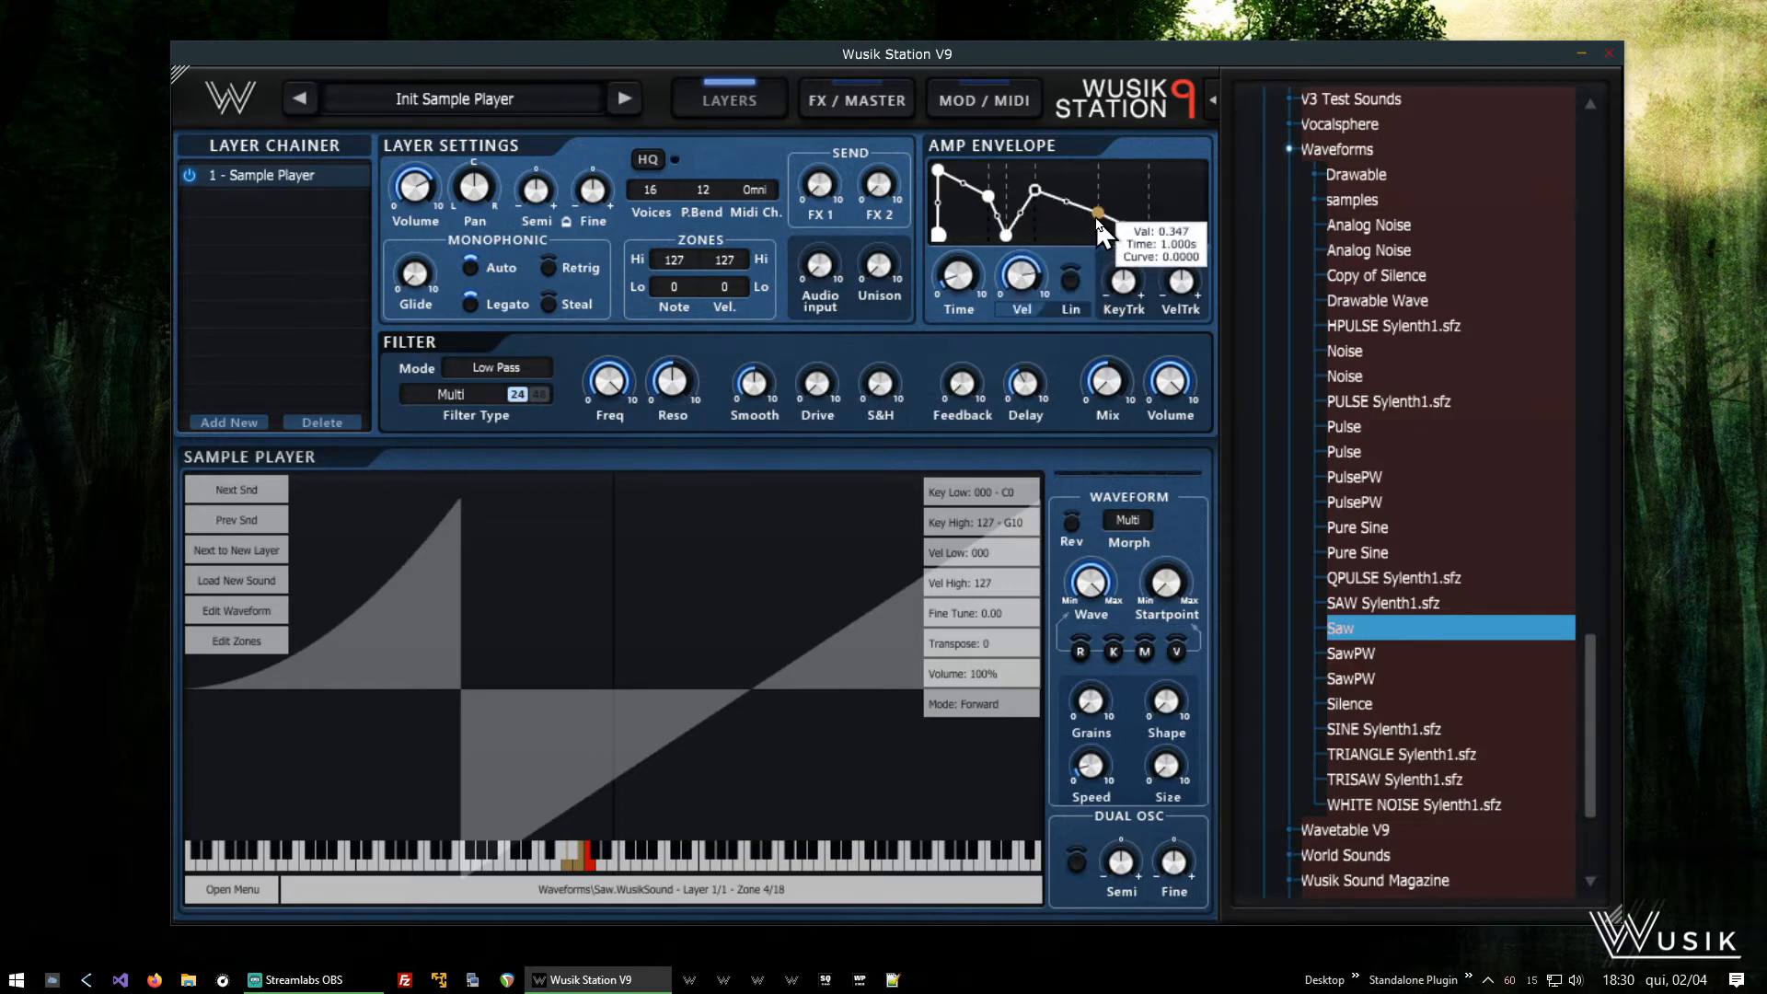
left_click_drag(1075, 241, 1093, 208)
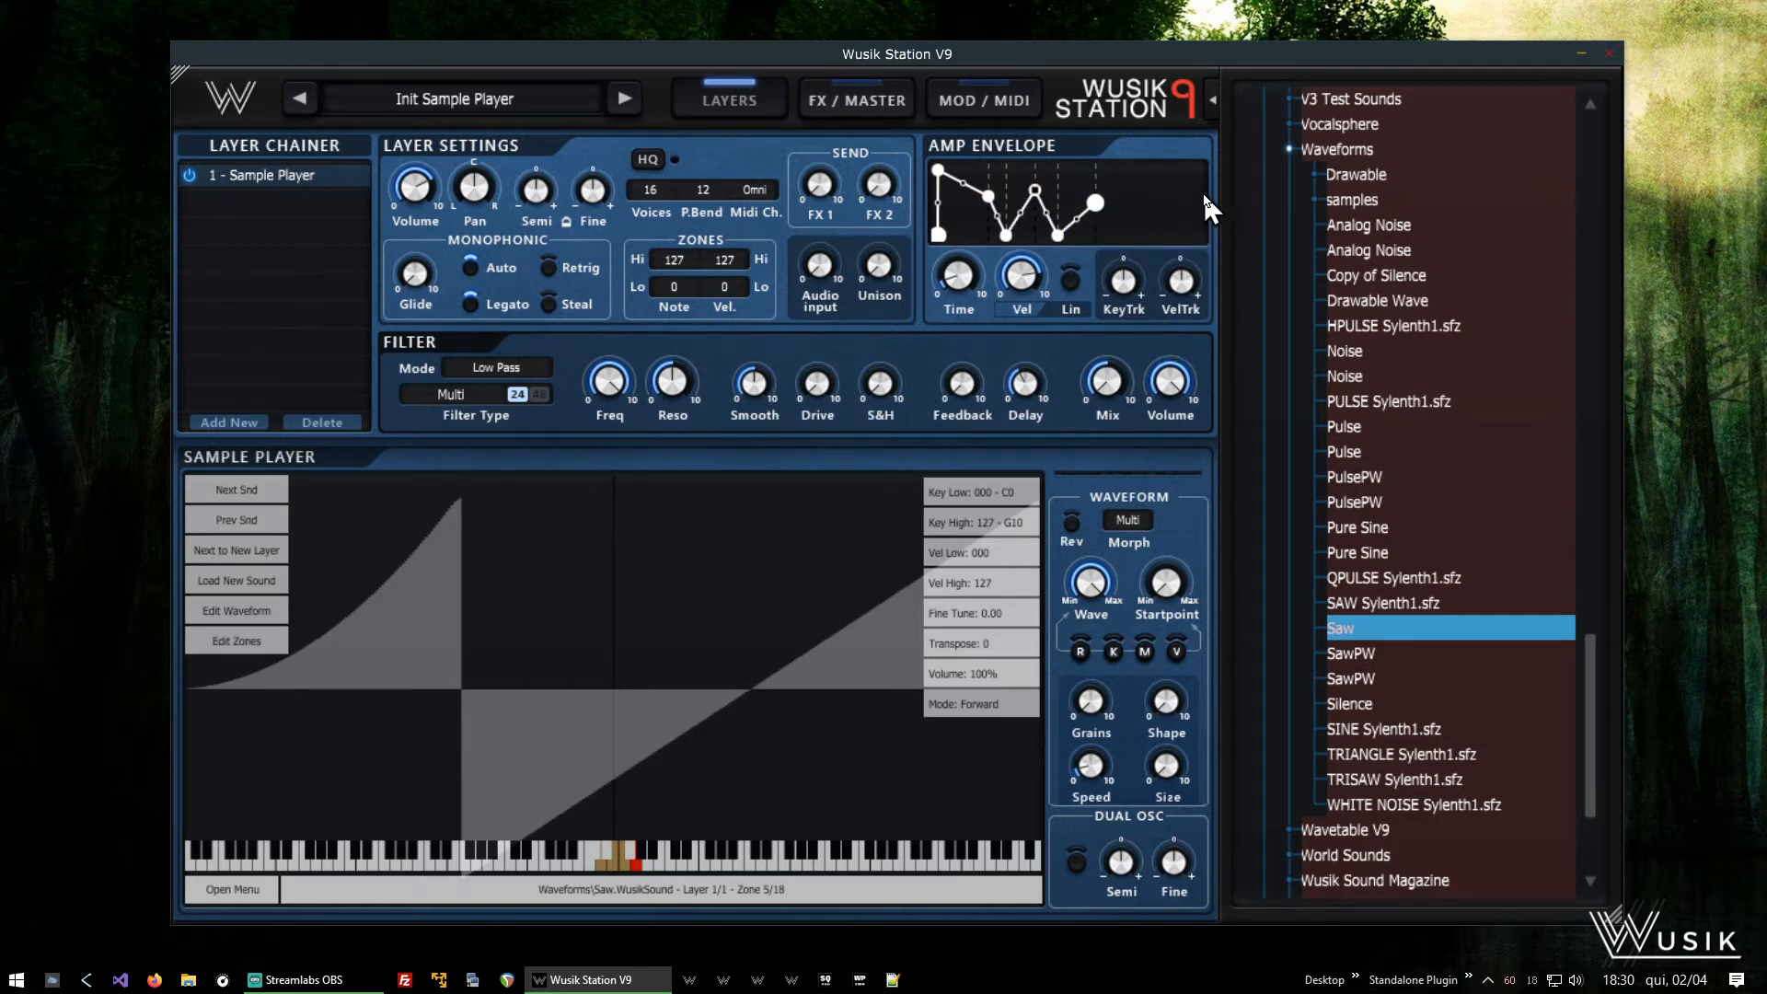
- Set Sustain 1 on the amp envelope node just before the first dip to zero
right_click(988, 197)
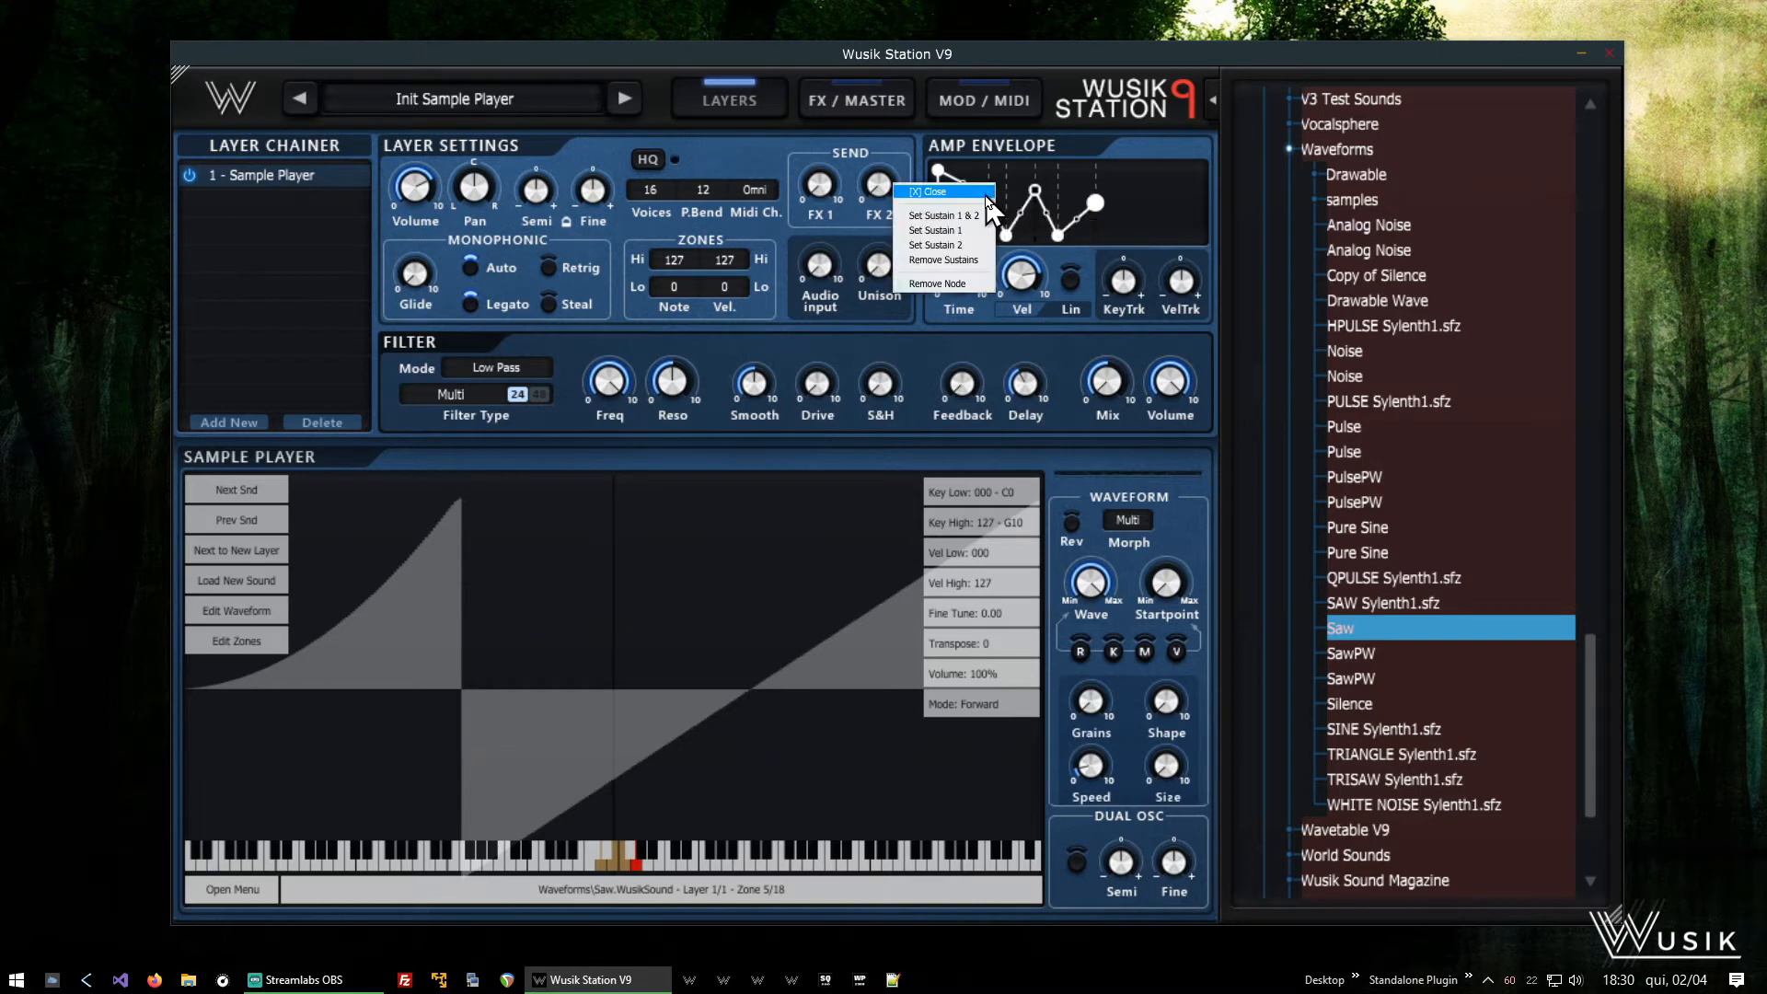
left_click(977, 231)
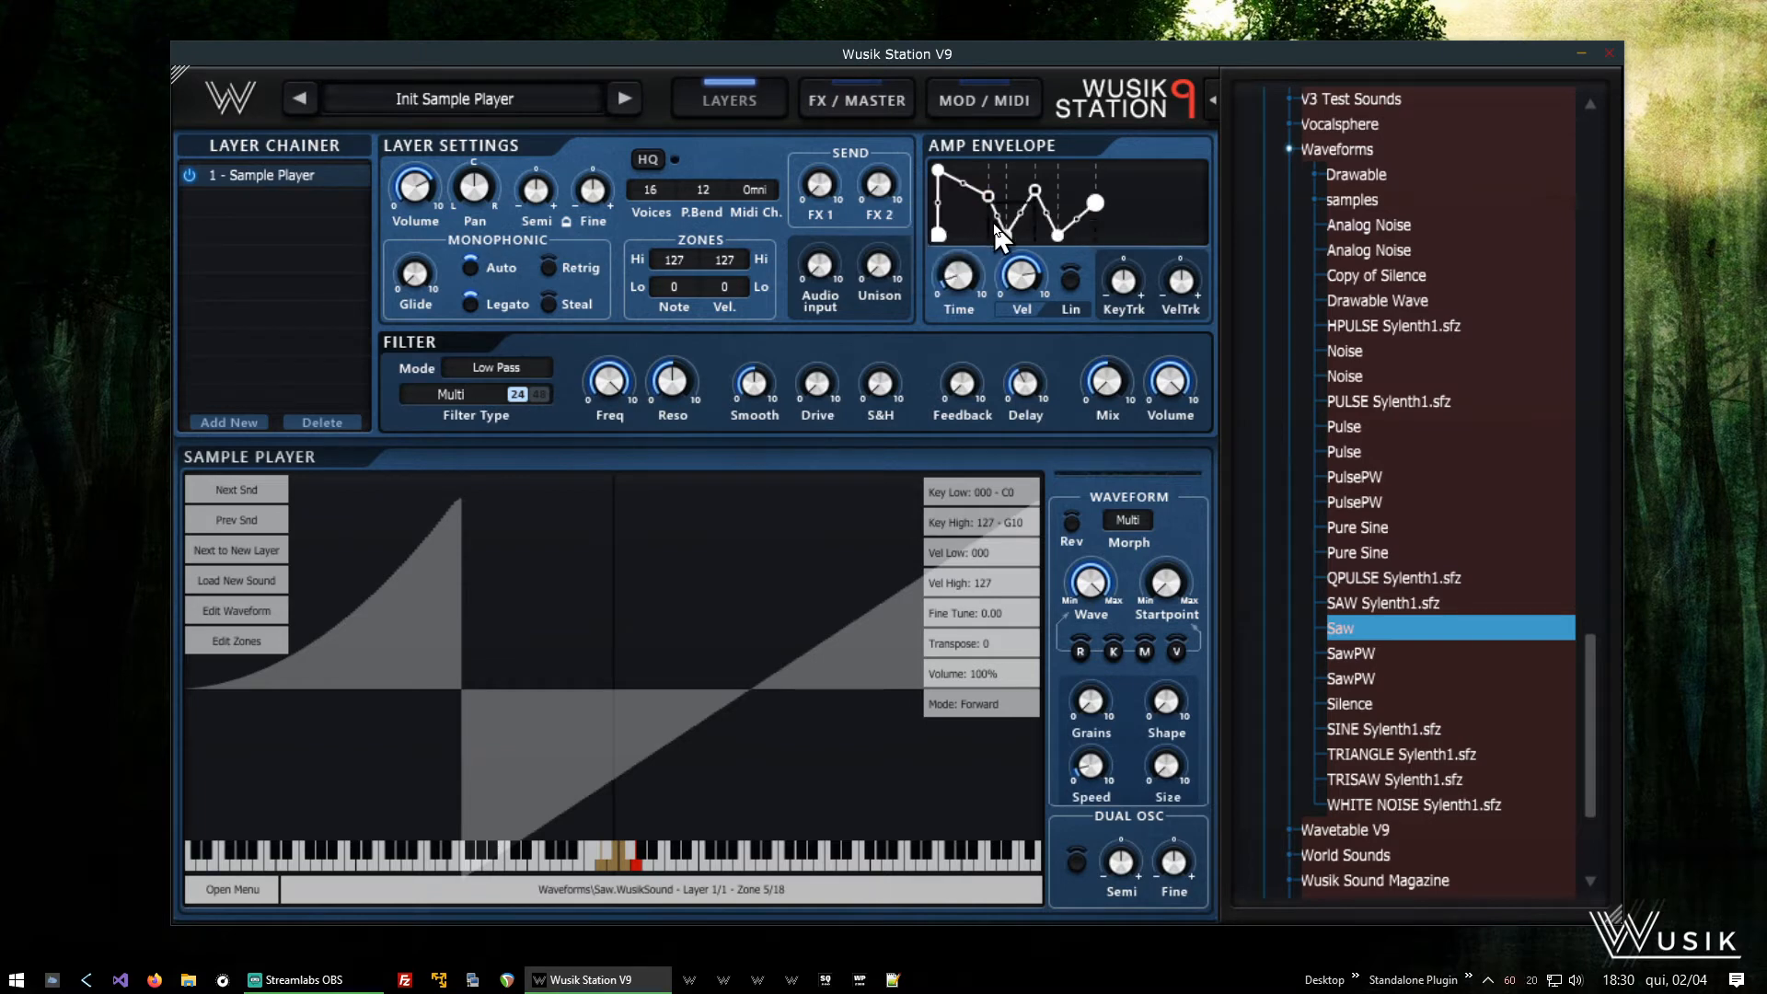
mouse_move(1035, 190)
- Zoom in on the amp envelope's time axis and reset the zoom
right_click(1151, 190)
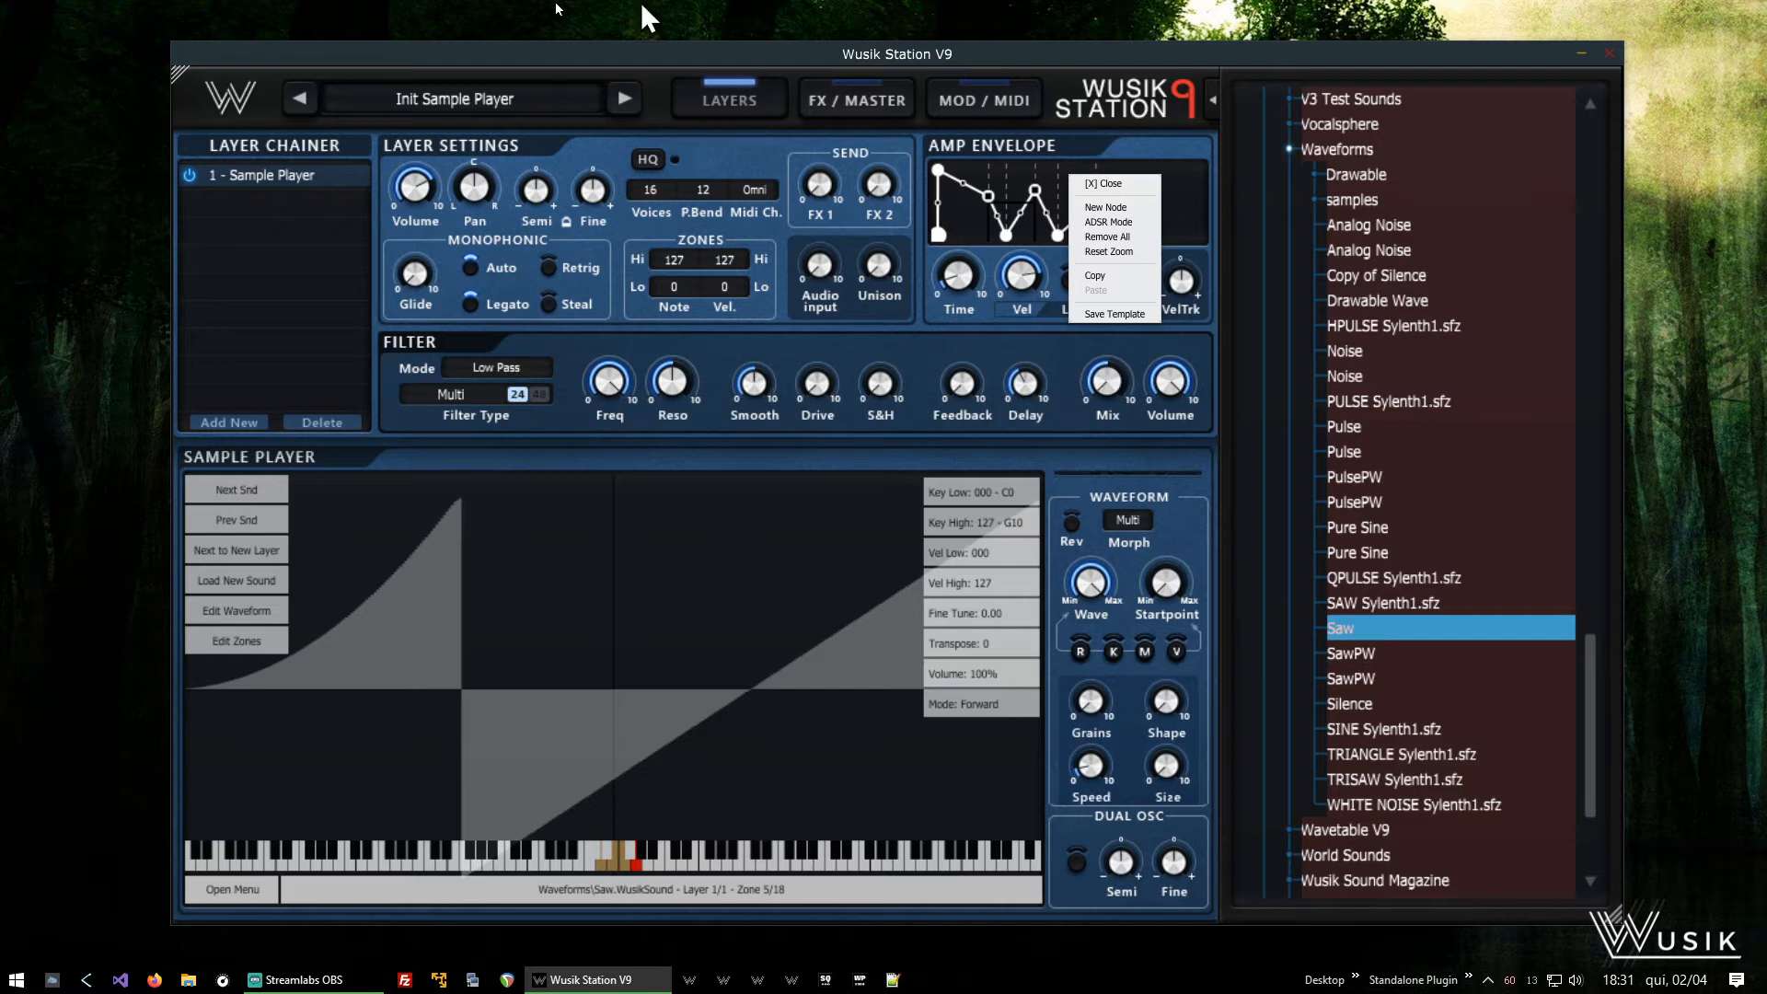
left_click(1128, 183)
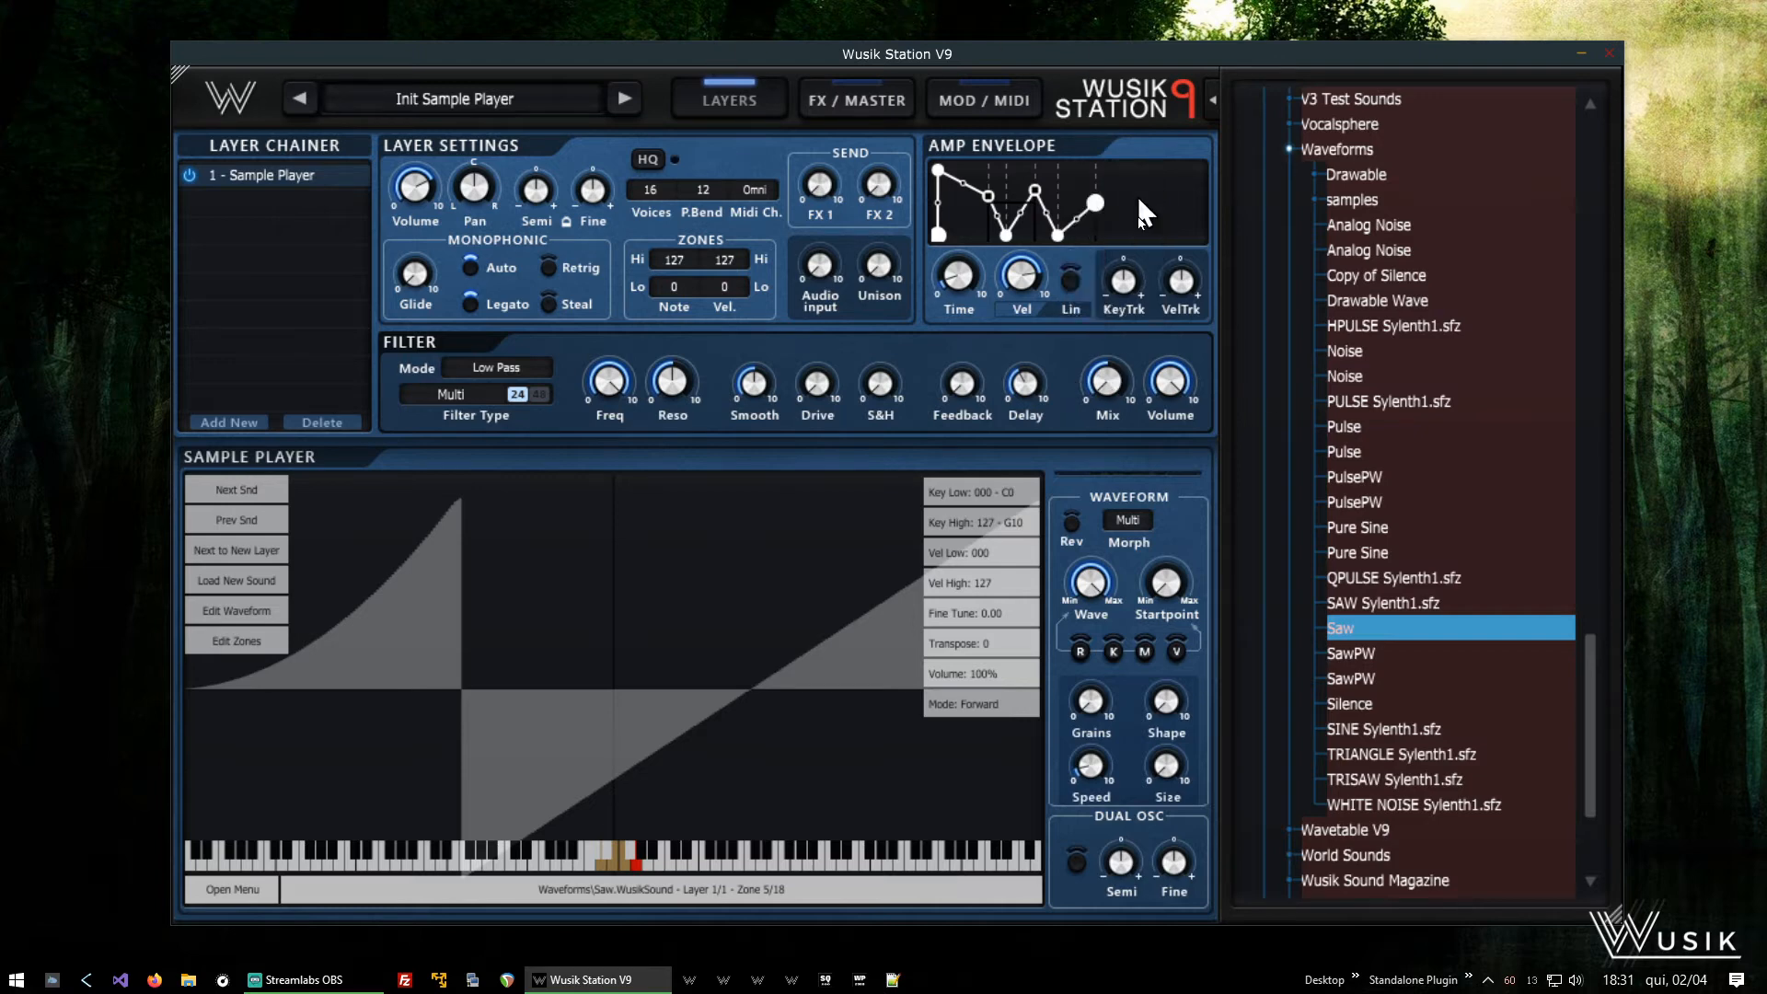
left_click_drag(1139, 213, 1333, 198)
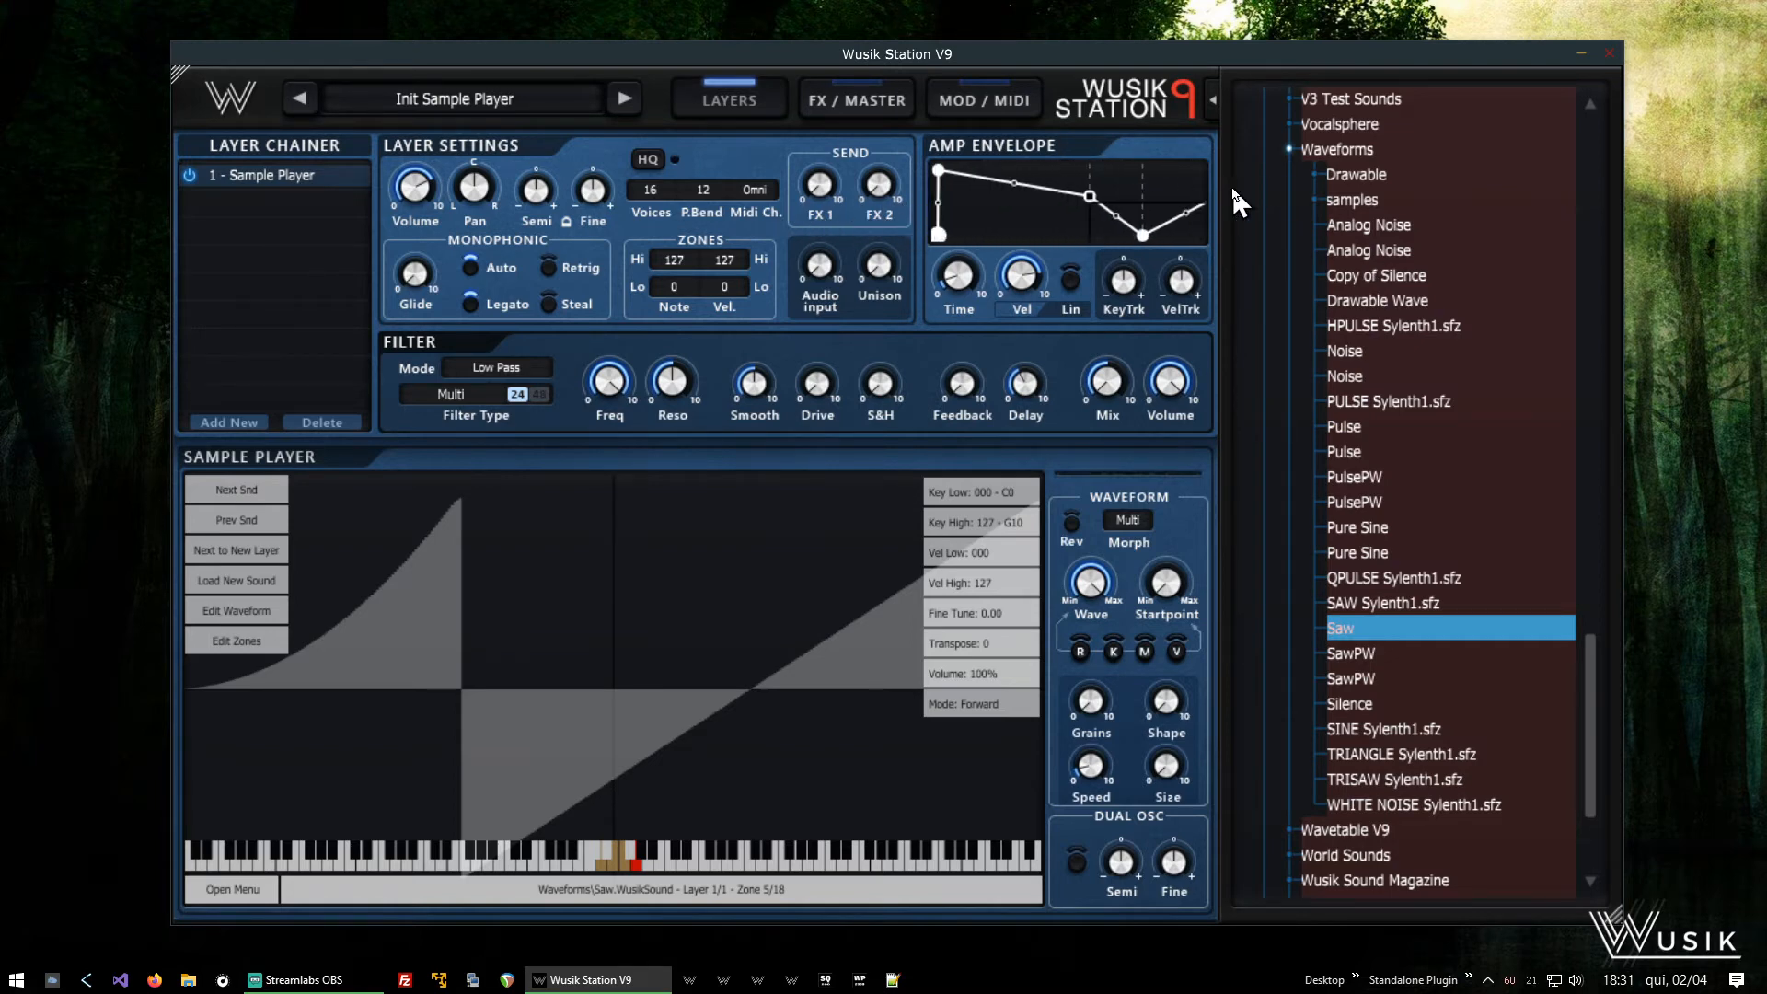
right_click(1151, 175)
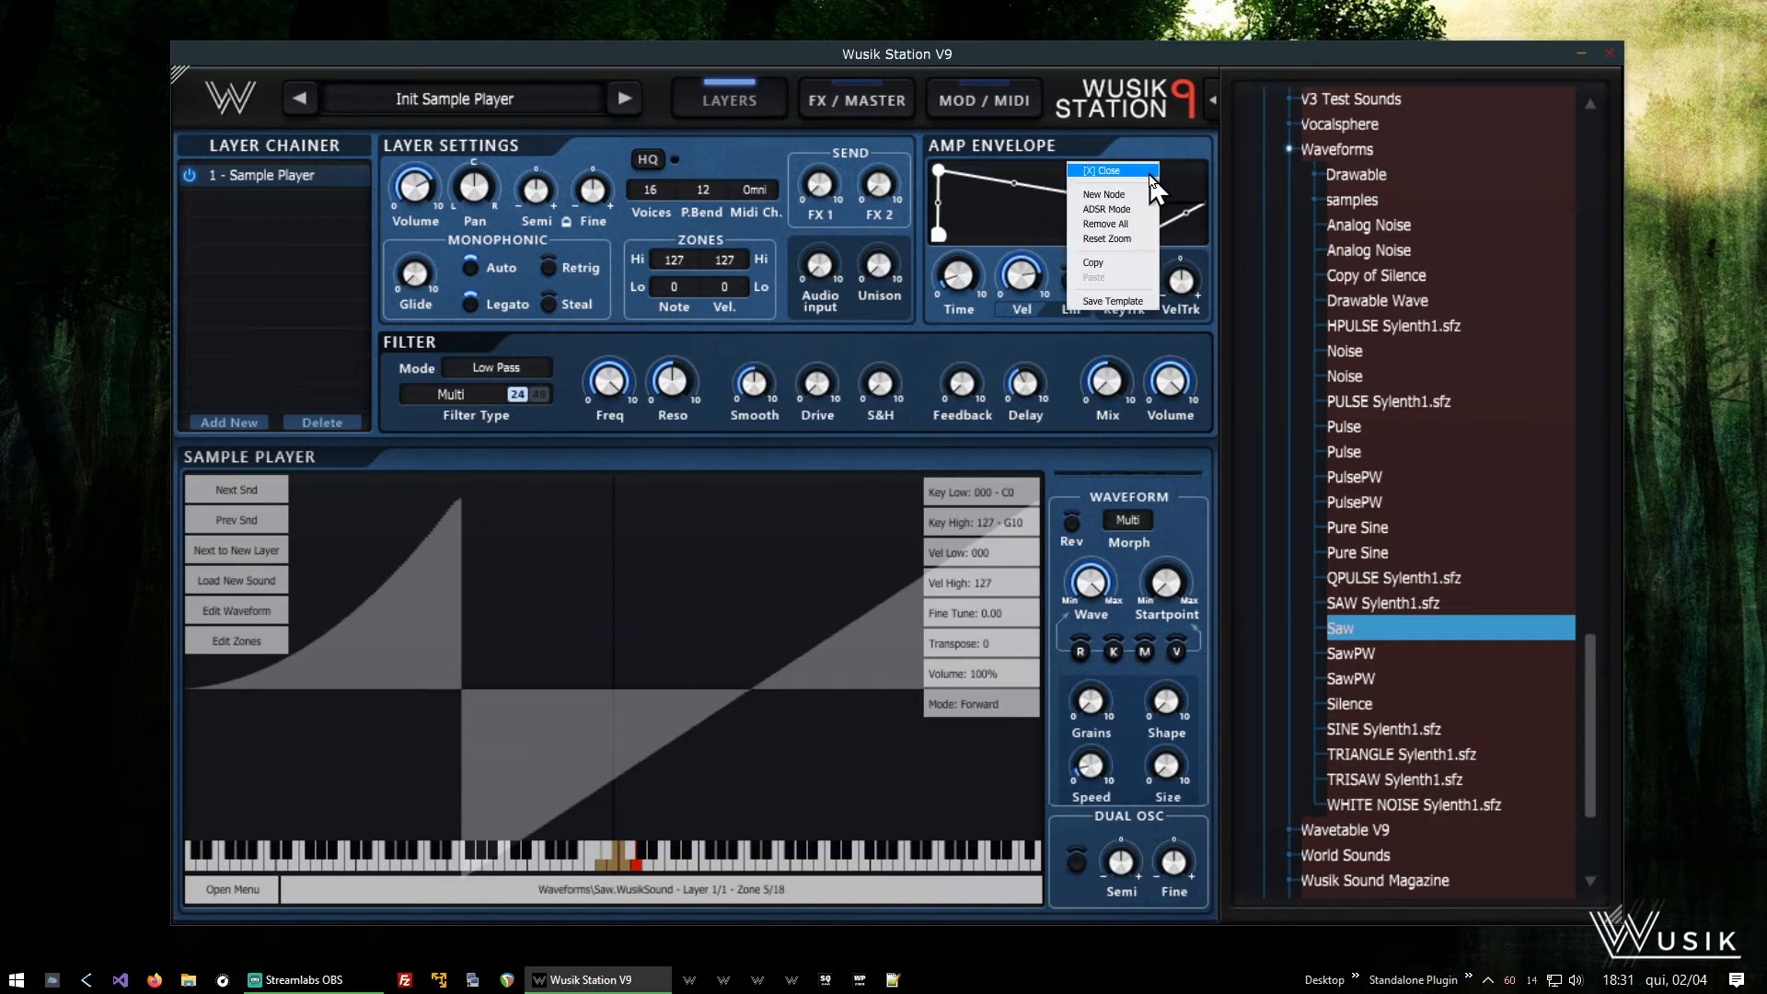
left_click(1131, 247)
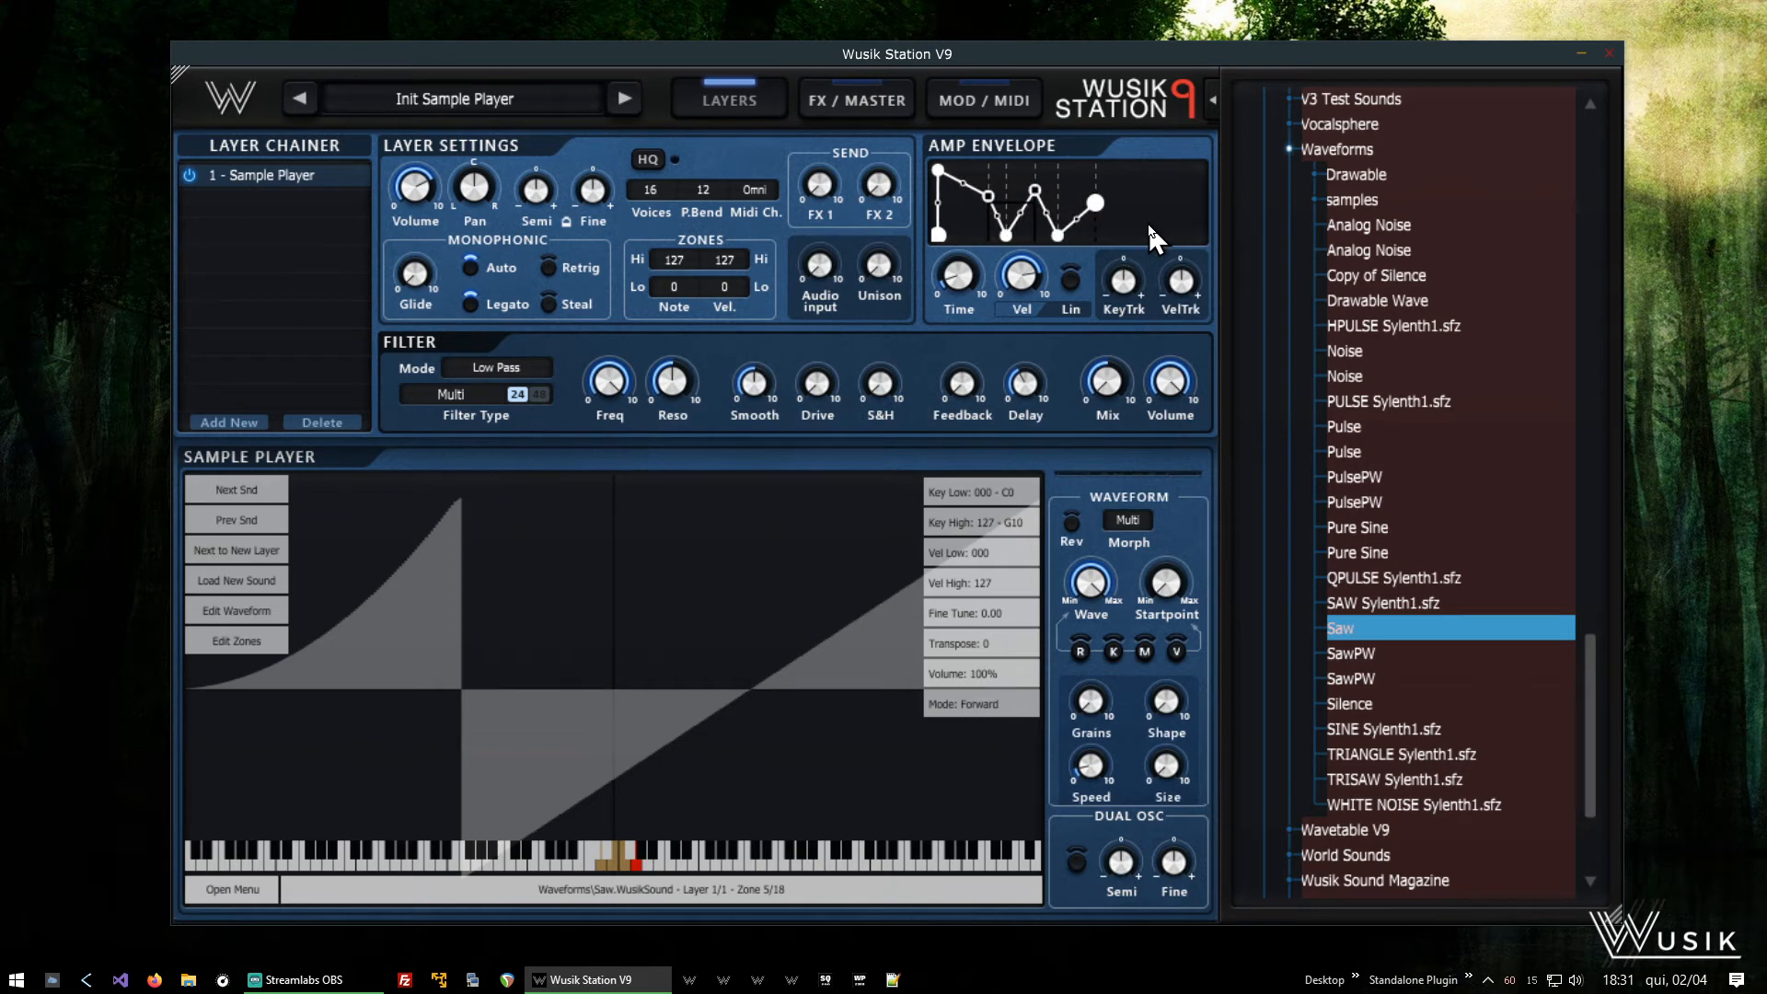
- Remove the amp envelope's last raised node and move the remaining end node closer to the Sustain 2 point
right_click(1097, 206)
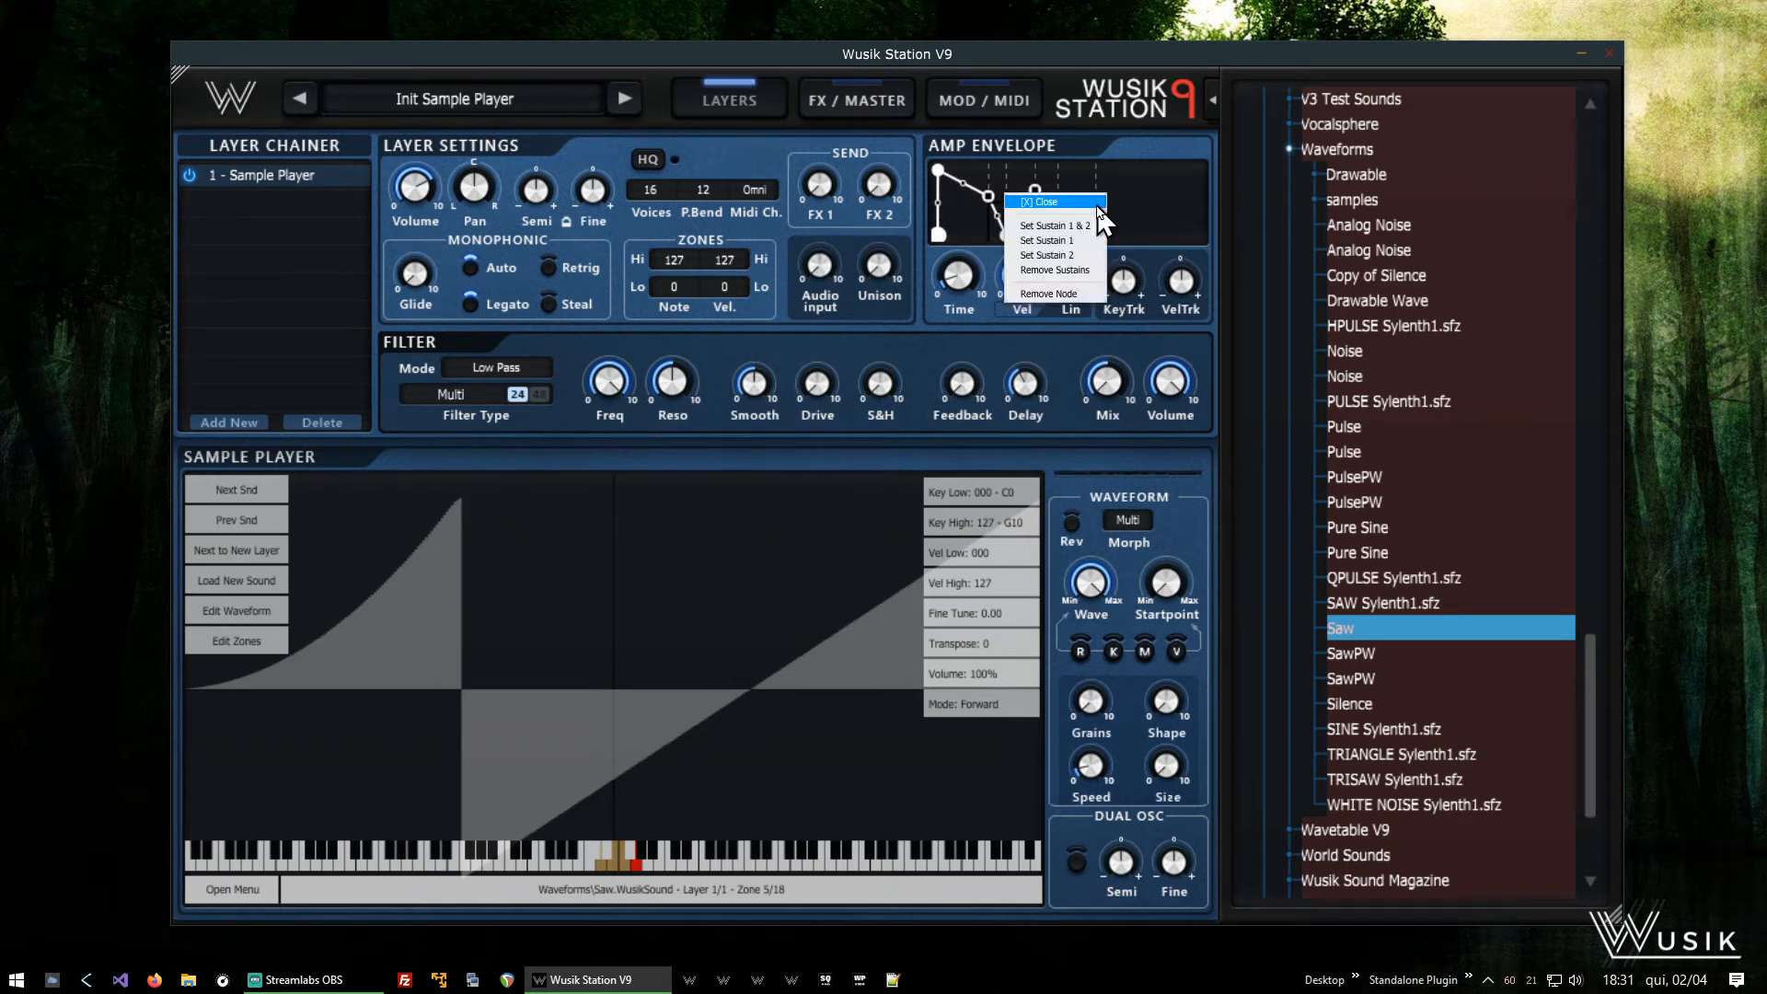
left_click(1066, 292)
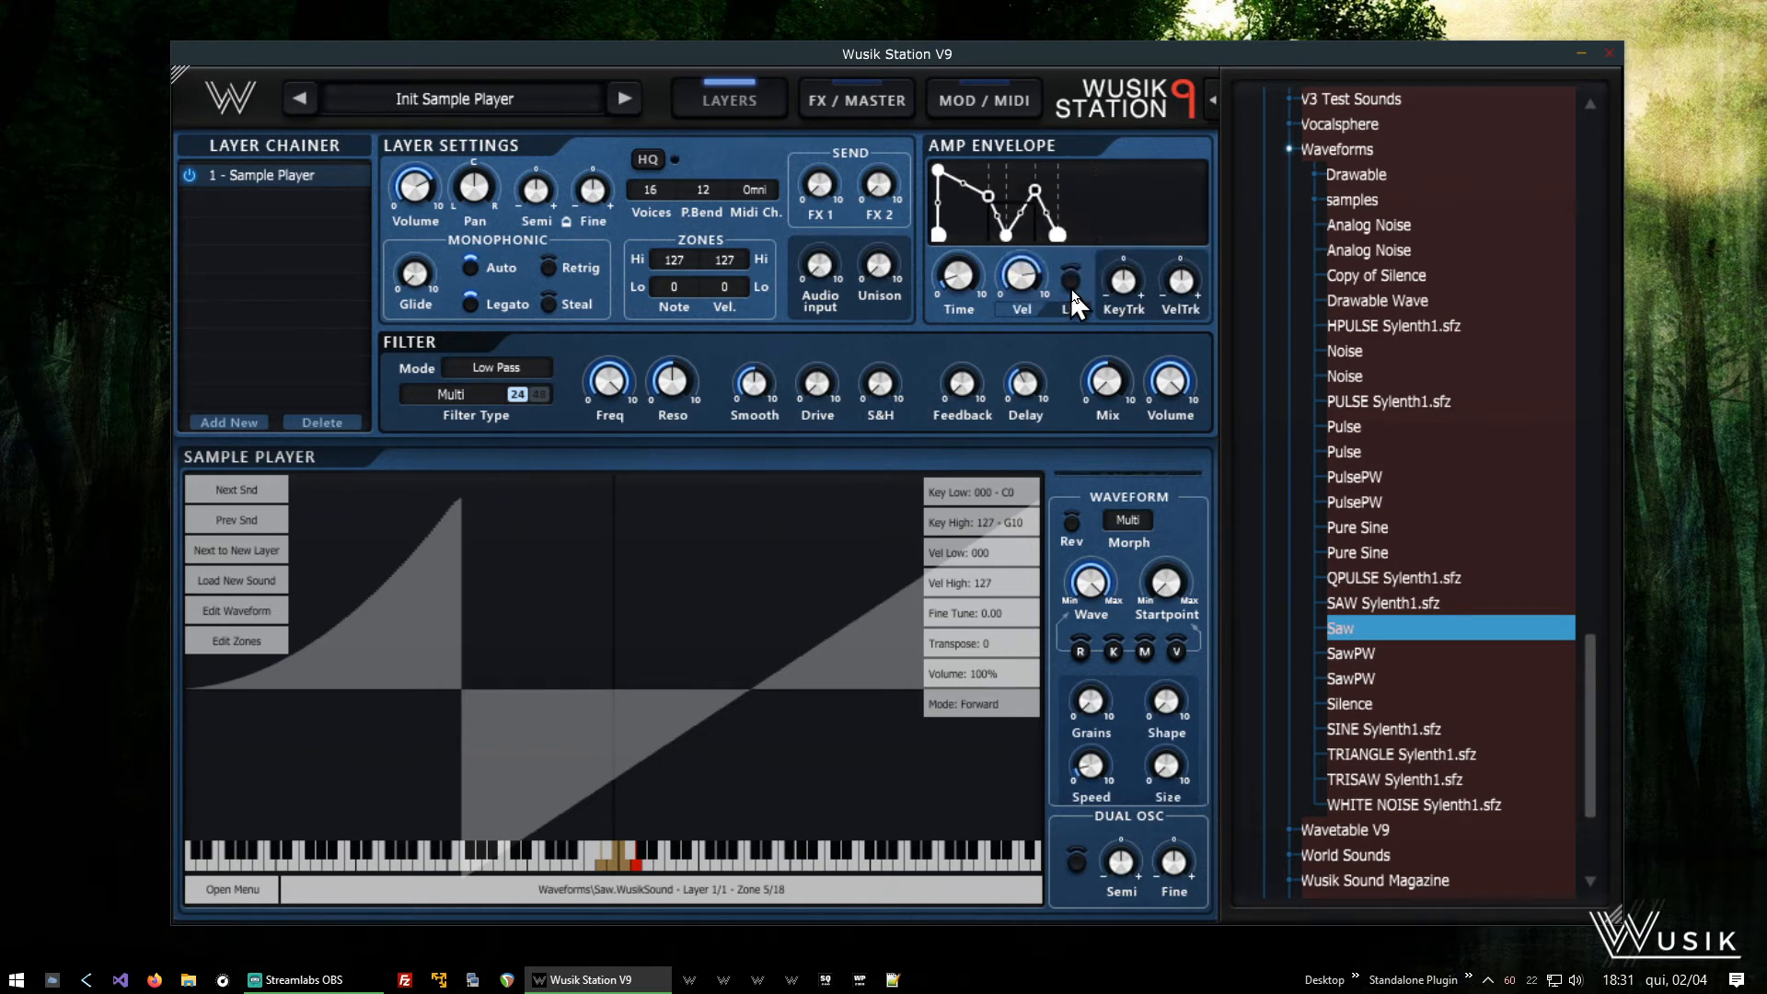
left_click_drag(1061, 236, 1042, 253)
- Raise both sustain nodes to full level and shorten the loop, with the dip node's time at 0.216 s and Sustain 1 close to the start
left_click_drag(989, 196, 998, 156)
mouse_move(1040, 217)
left_mouse_down()
mouse_move(1045, 158)
mouse_move(1029, 195)
left_mouse_up()
scroll(1167, 224, "up", 3)
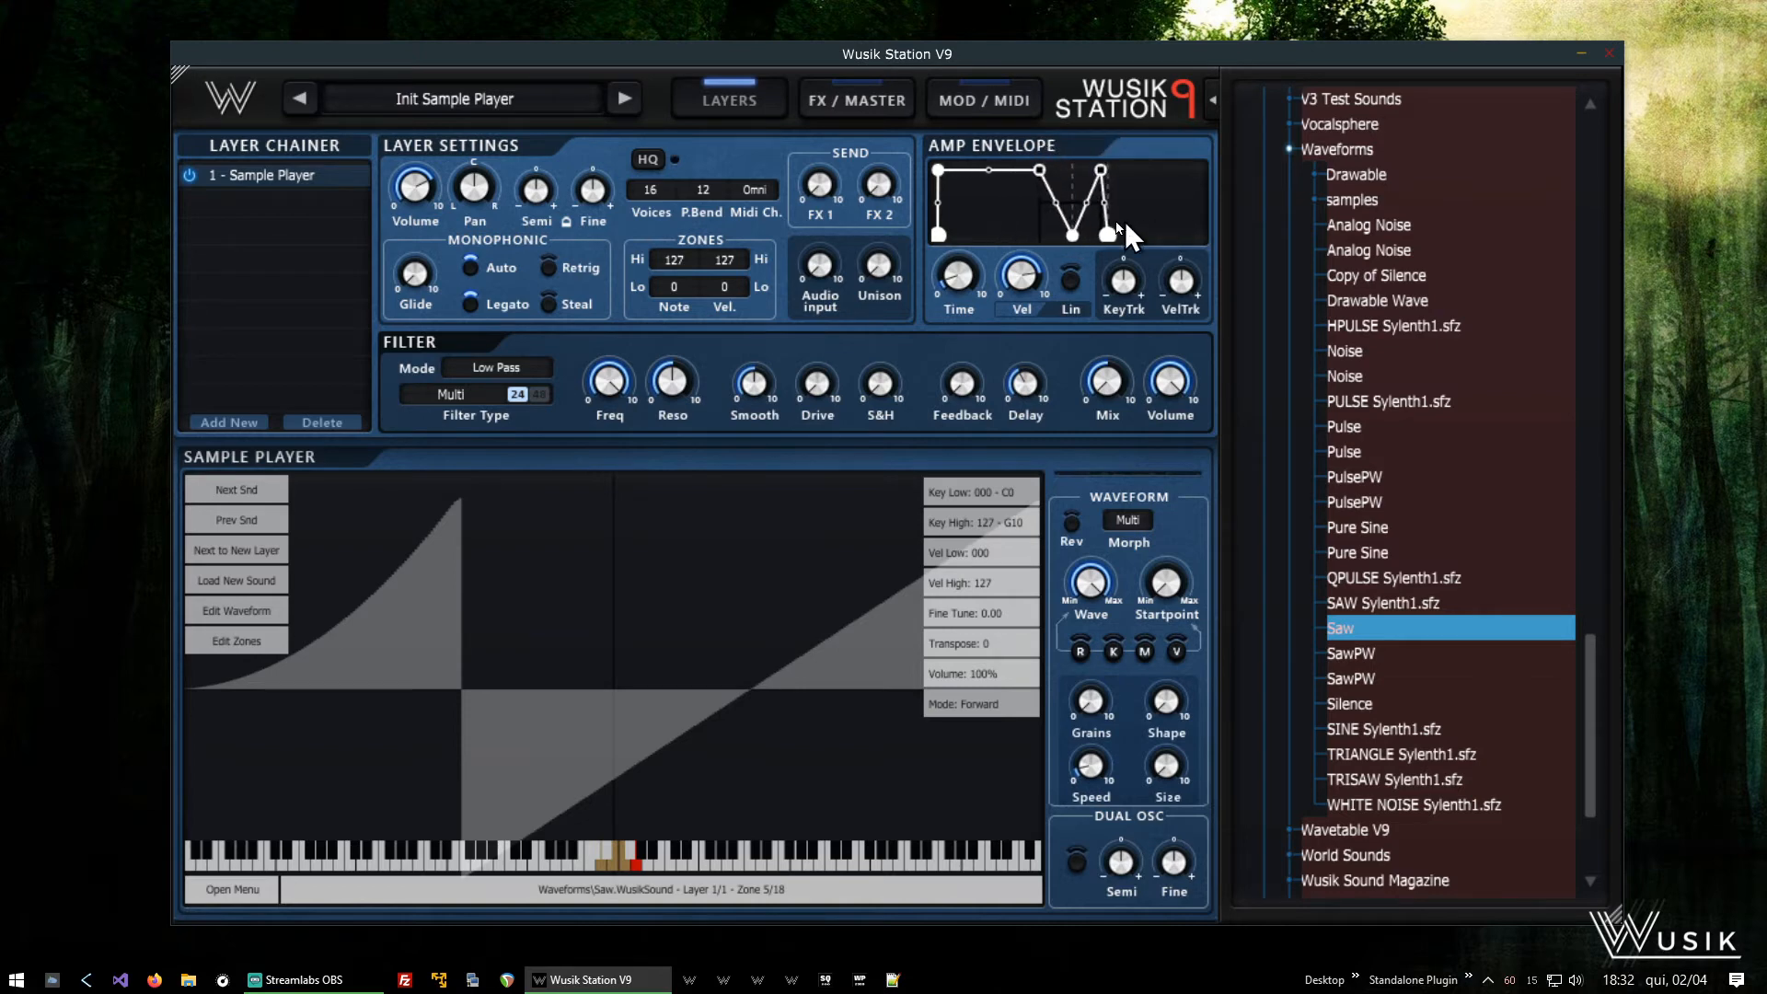
left_click_drag(1071, 236, 1065, 235)
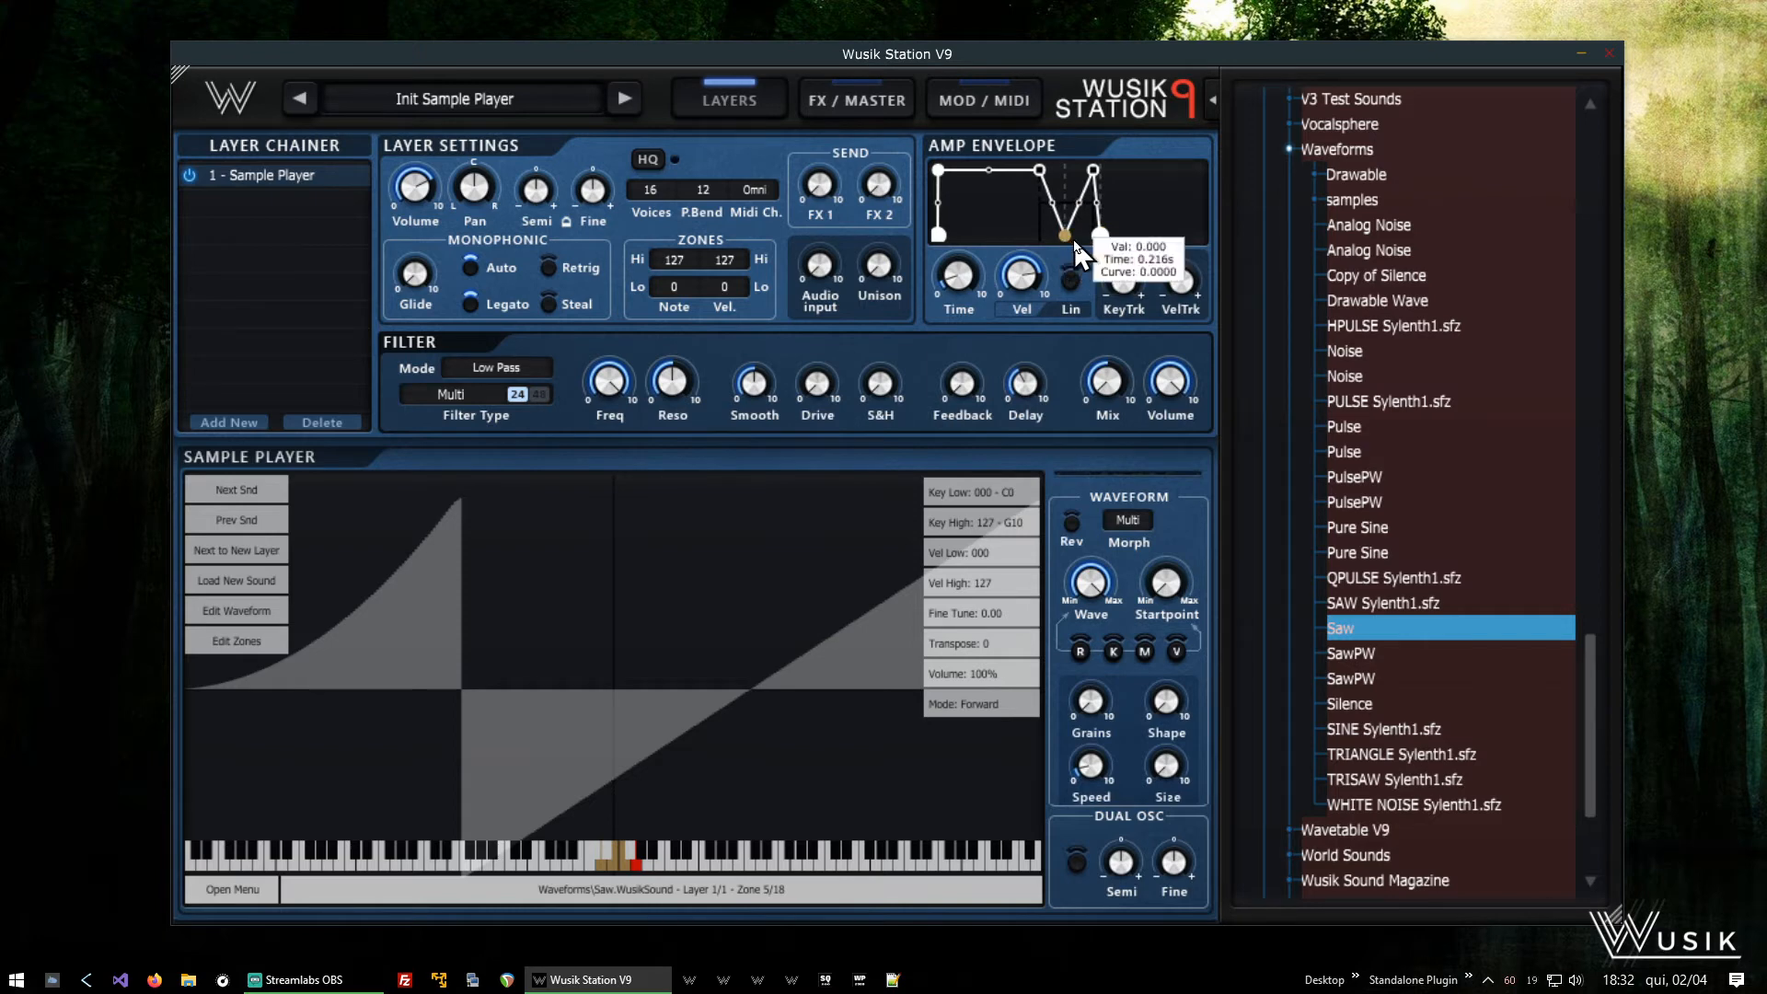
left_click_drag(1040, 170, 953, 156)
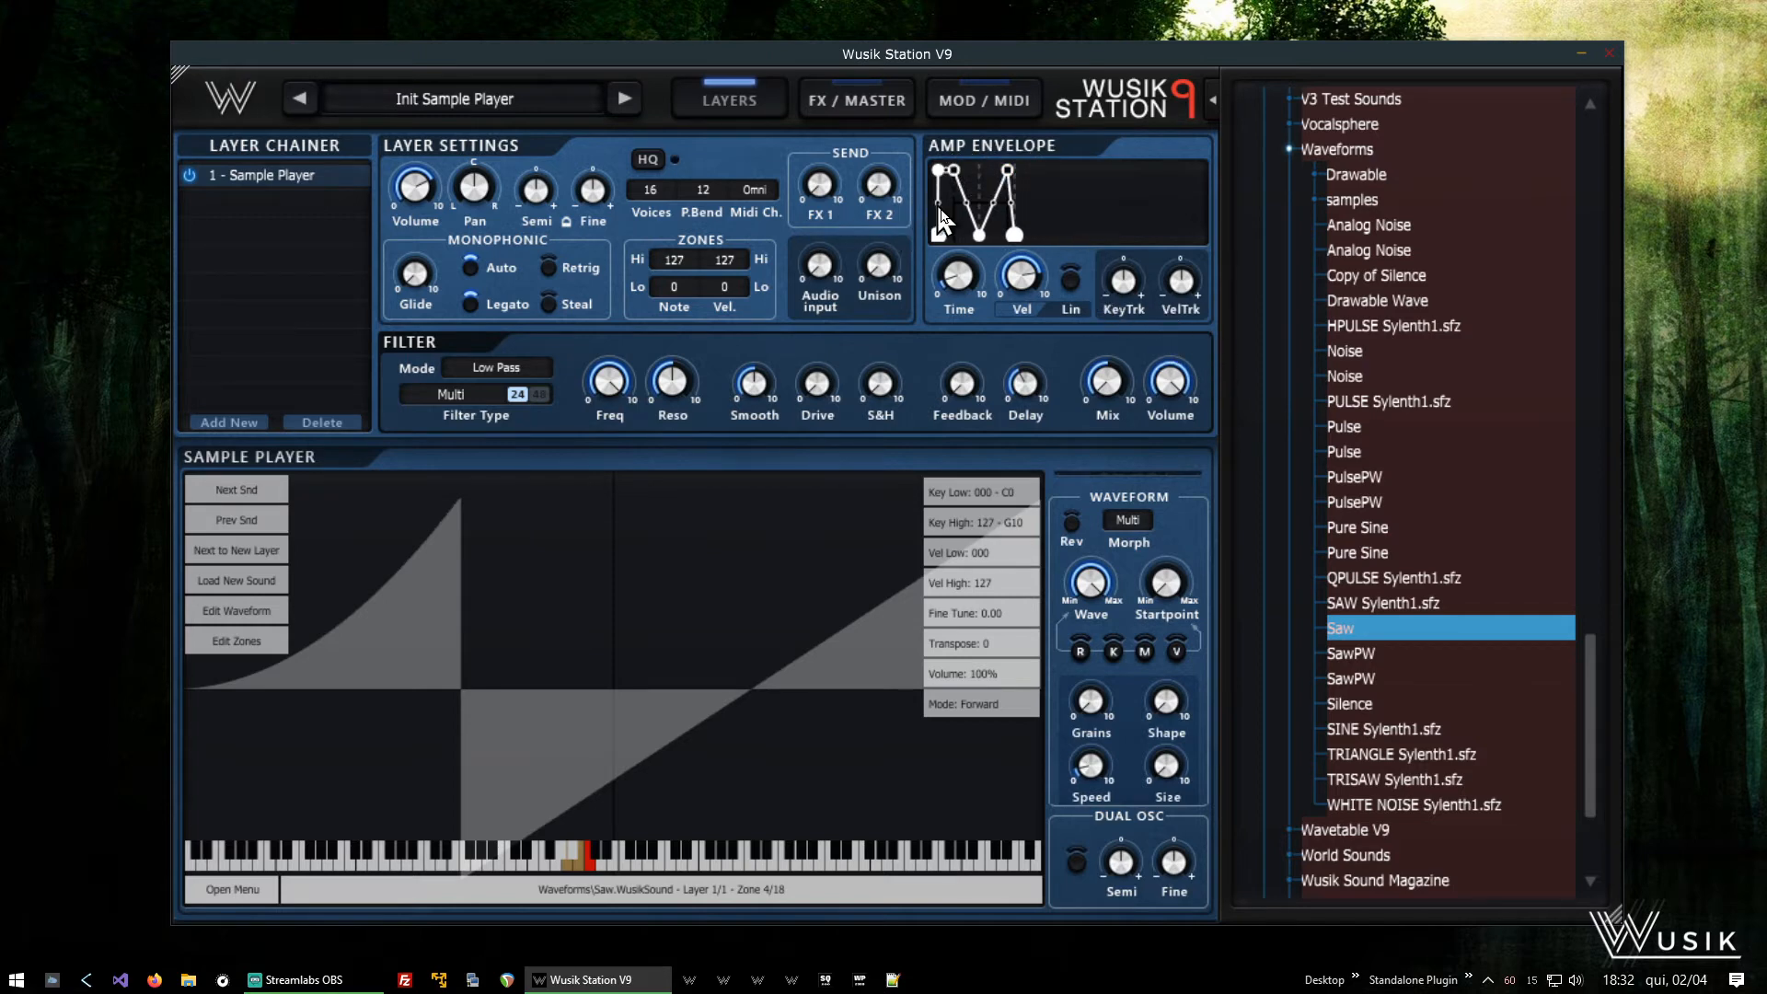
- Bend the amp envelope segment falling from Sustain 1 to the dip downward, to a curve of about -0.33
left_click_drag(991, 208, 1186, 205)
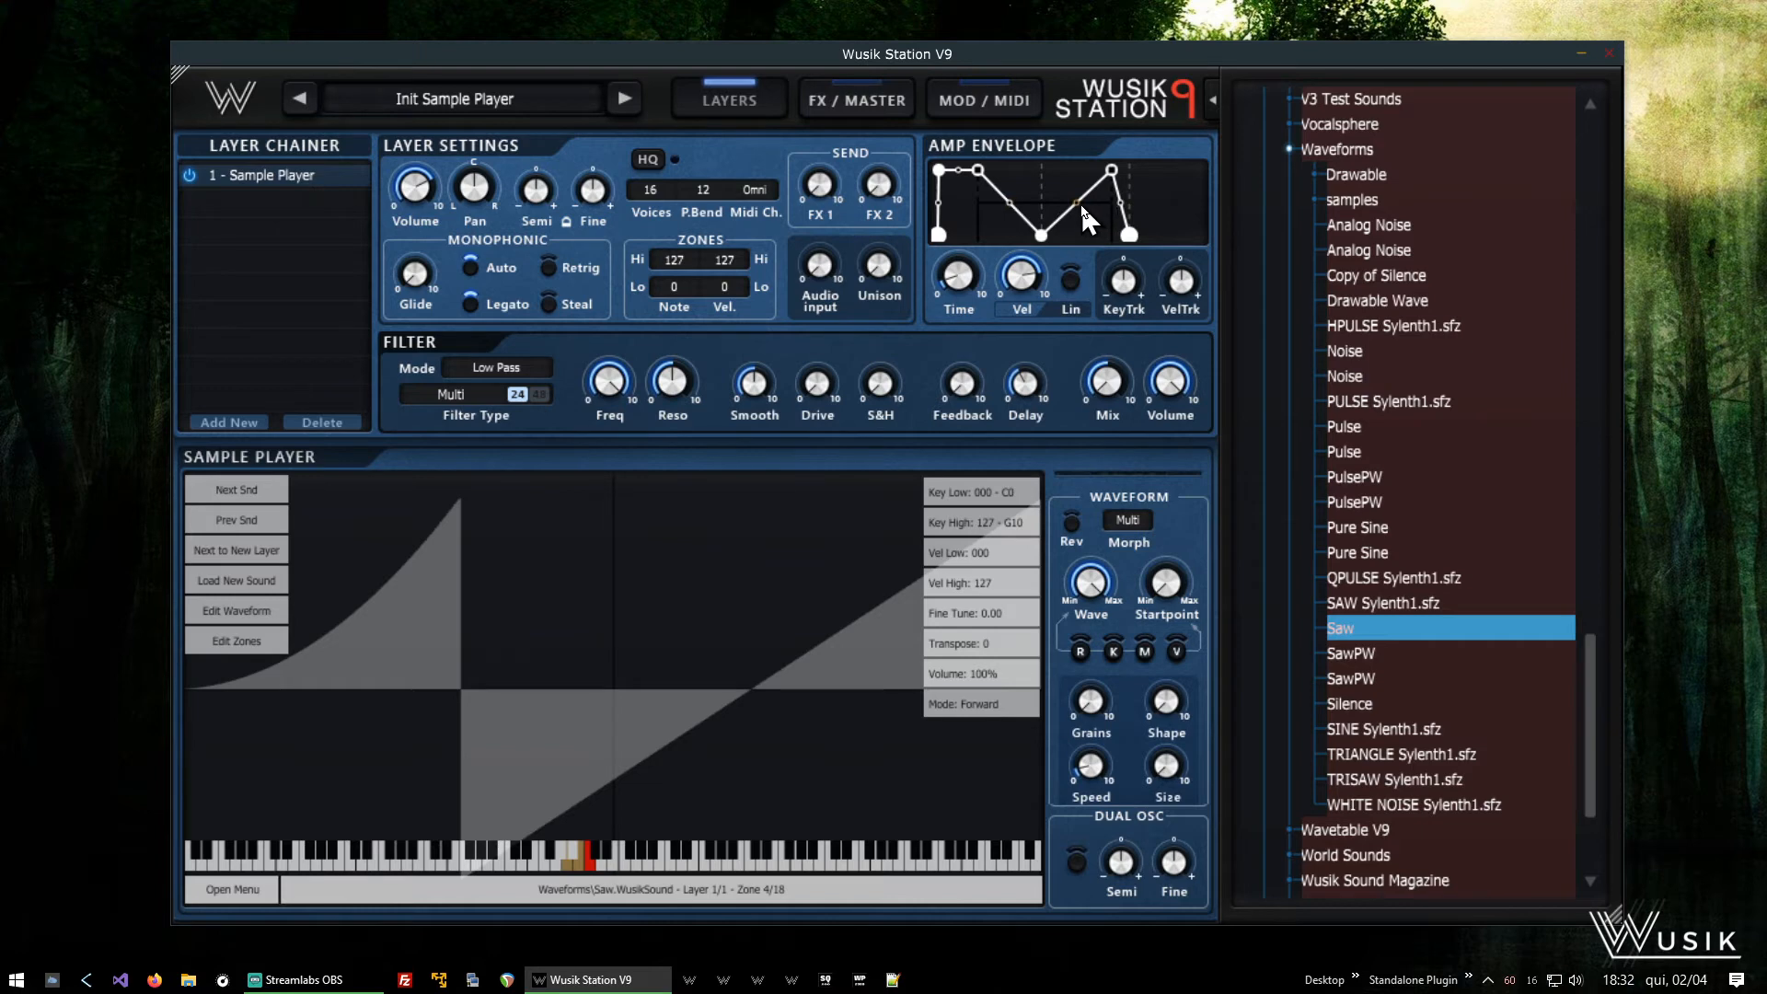
left_click_drag(1010, 203, 1020, 254)
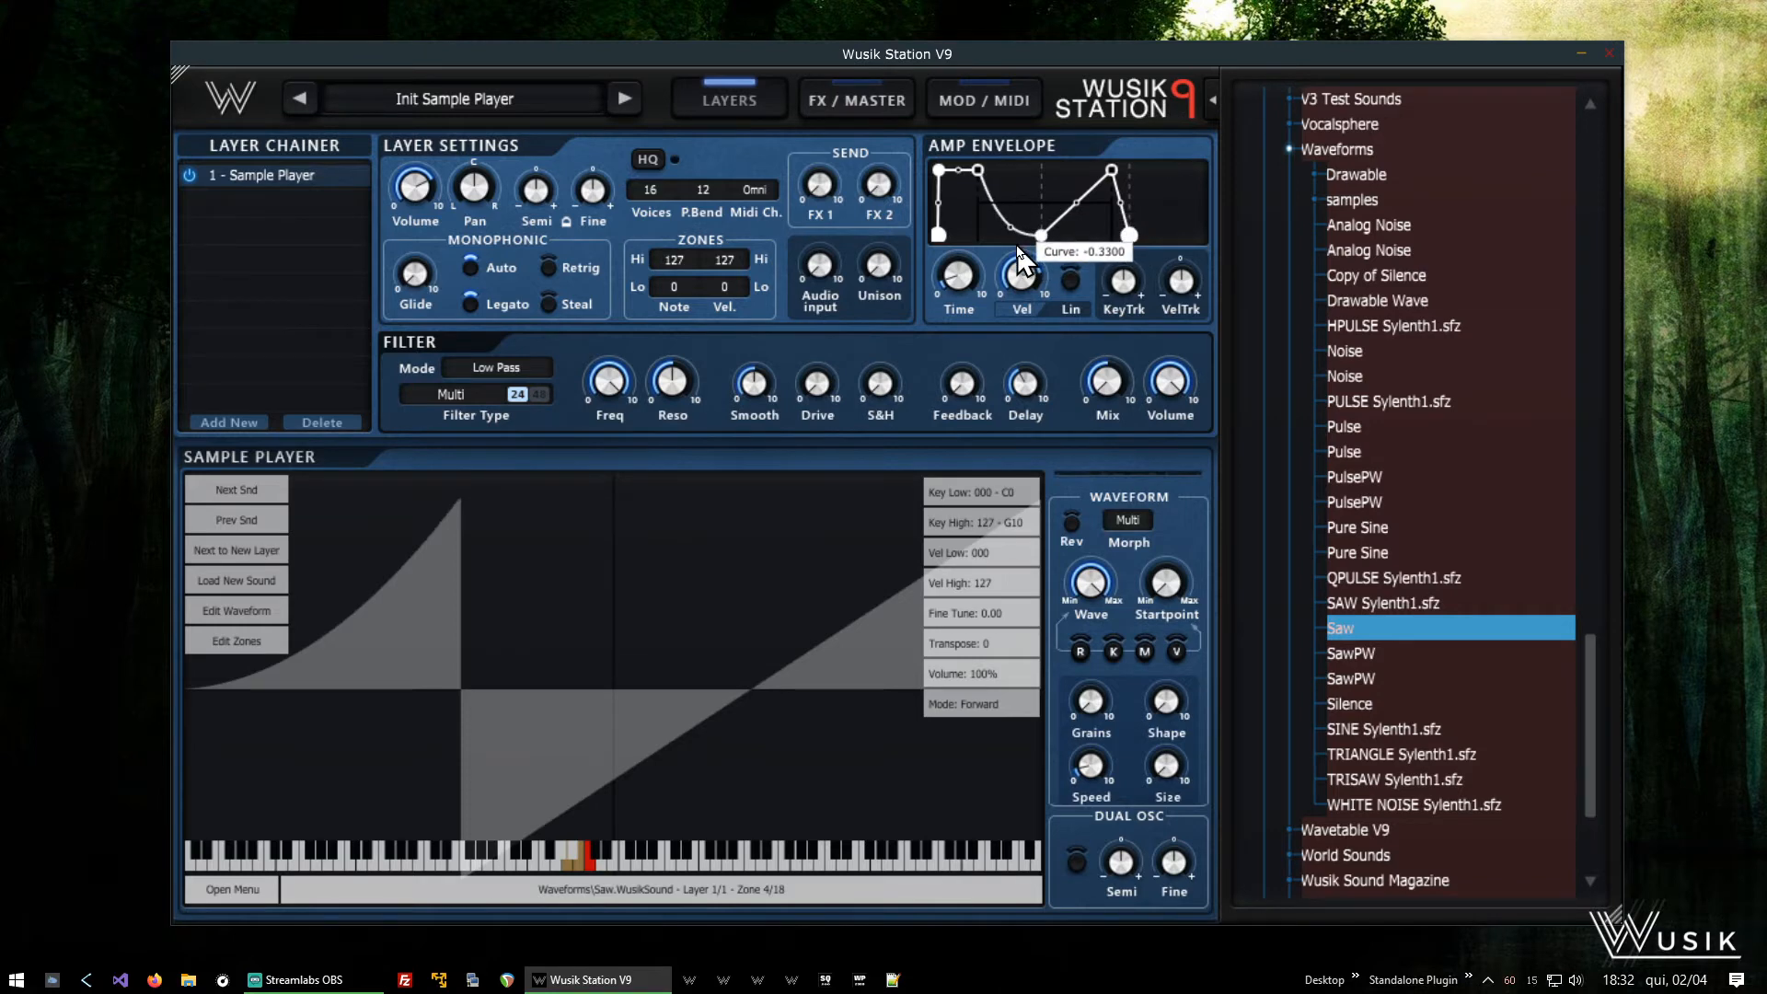
- Bend the amp envelope's falling segment further down and curve the rising segment toward Sustain 2 downward as well
left_click_drag(1020, 253, 1008, 256)
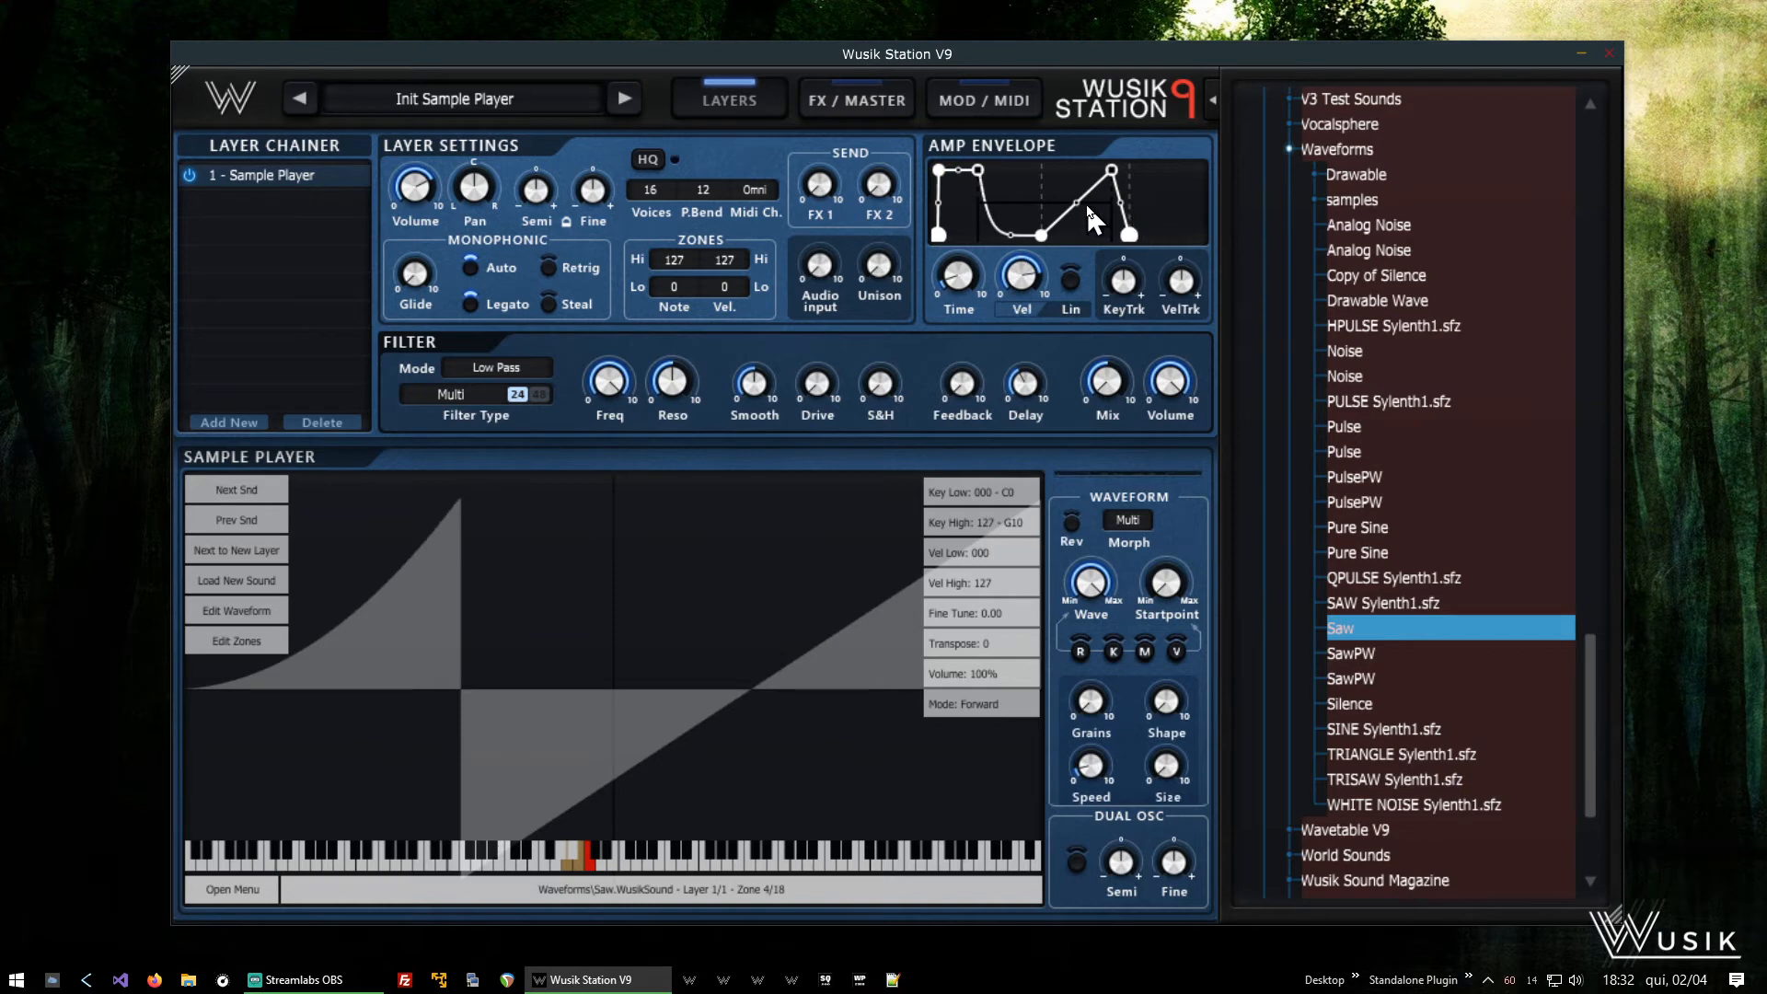
left_click_drag(1079, 195, 1145, 290)
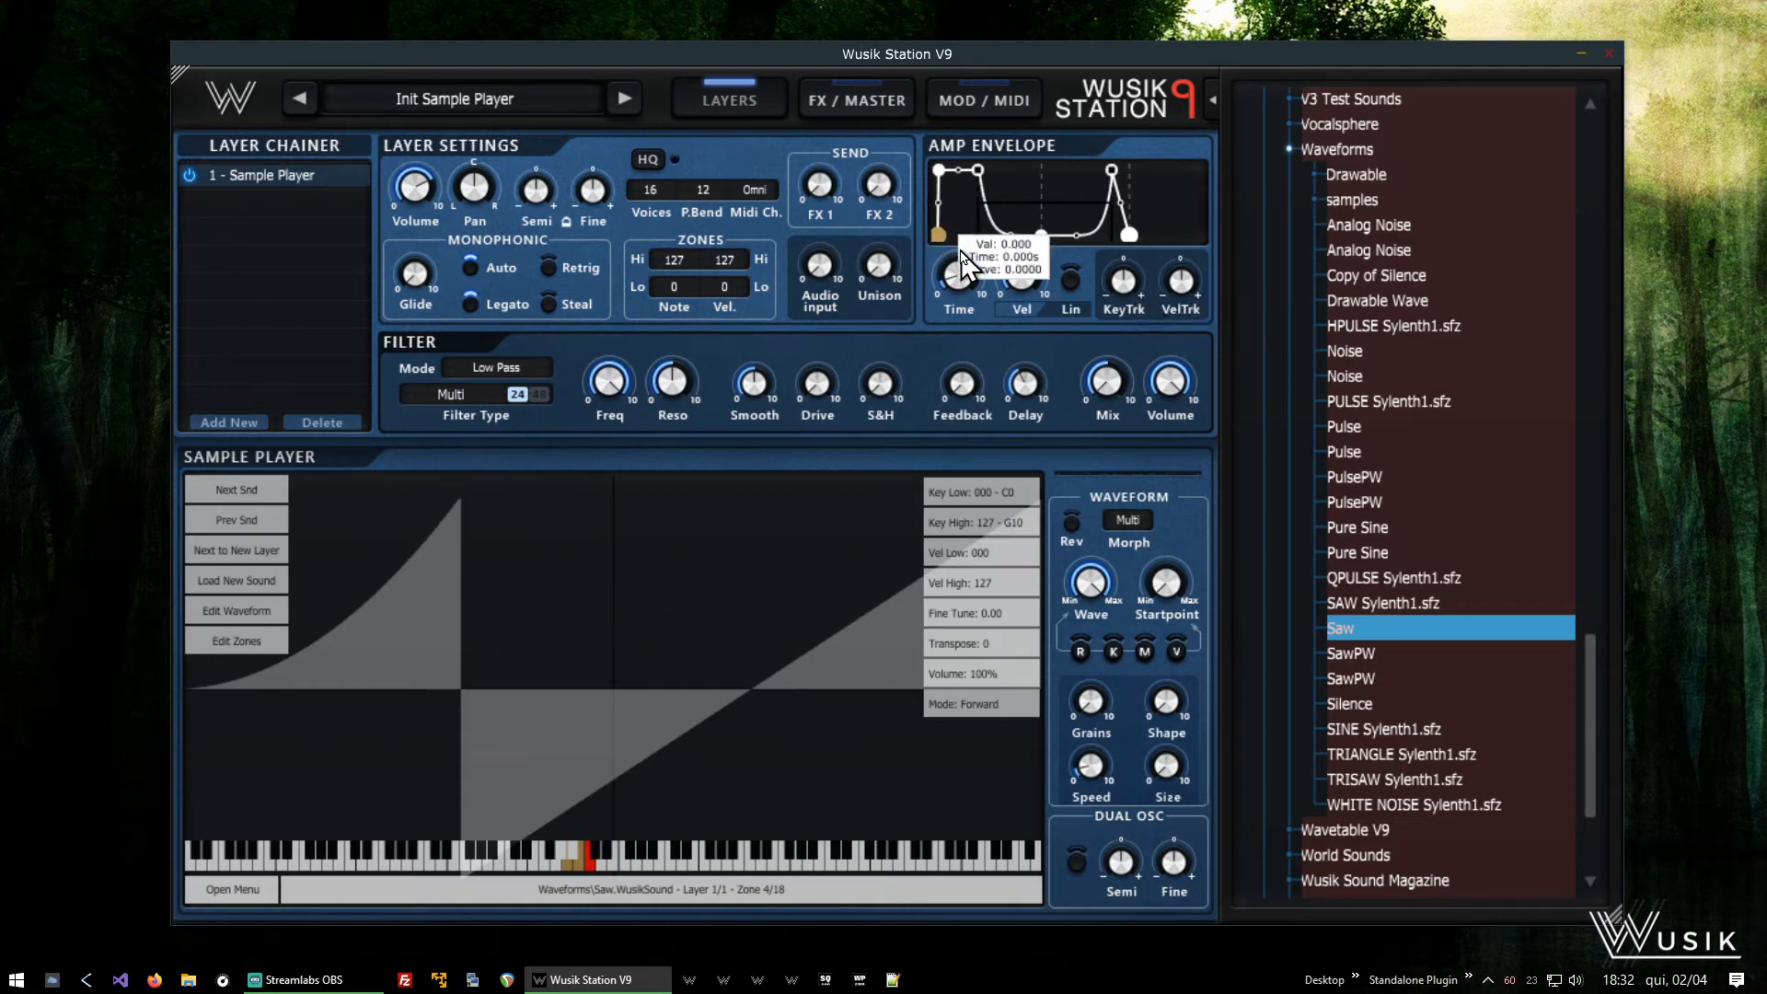
- Adjust the amp envelope's Time setting to change the overall speed of the sustain loop
mouse_move(956, 285)
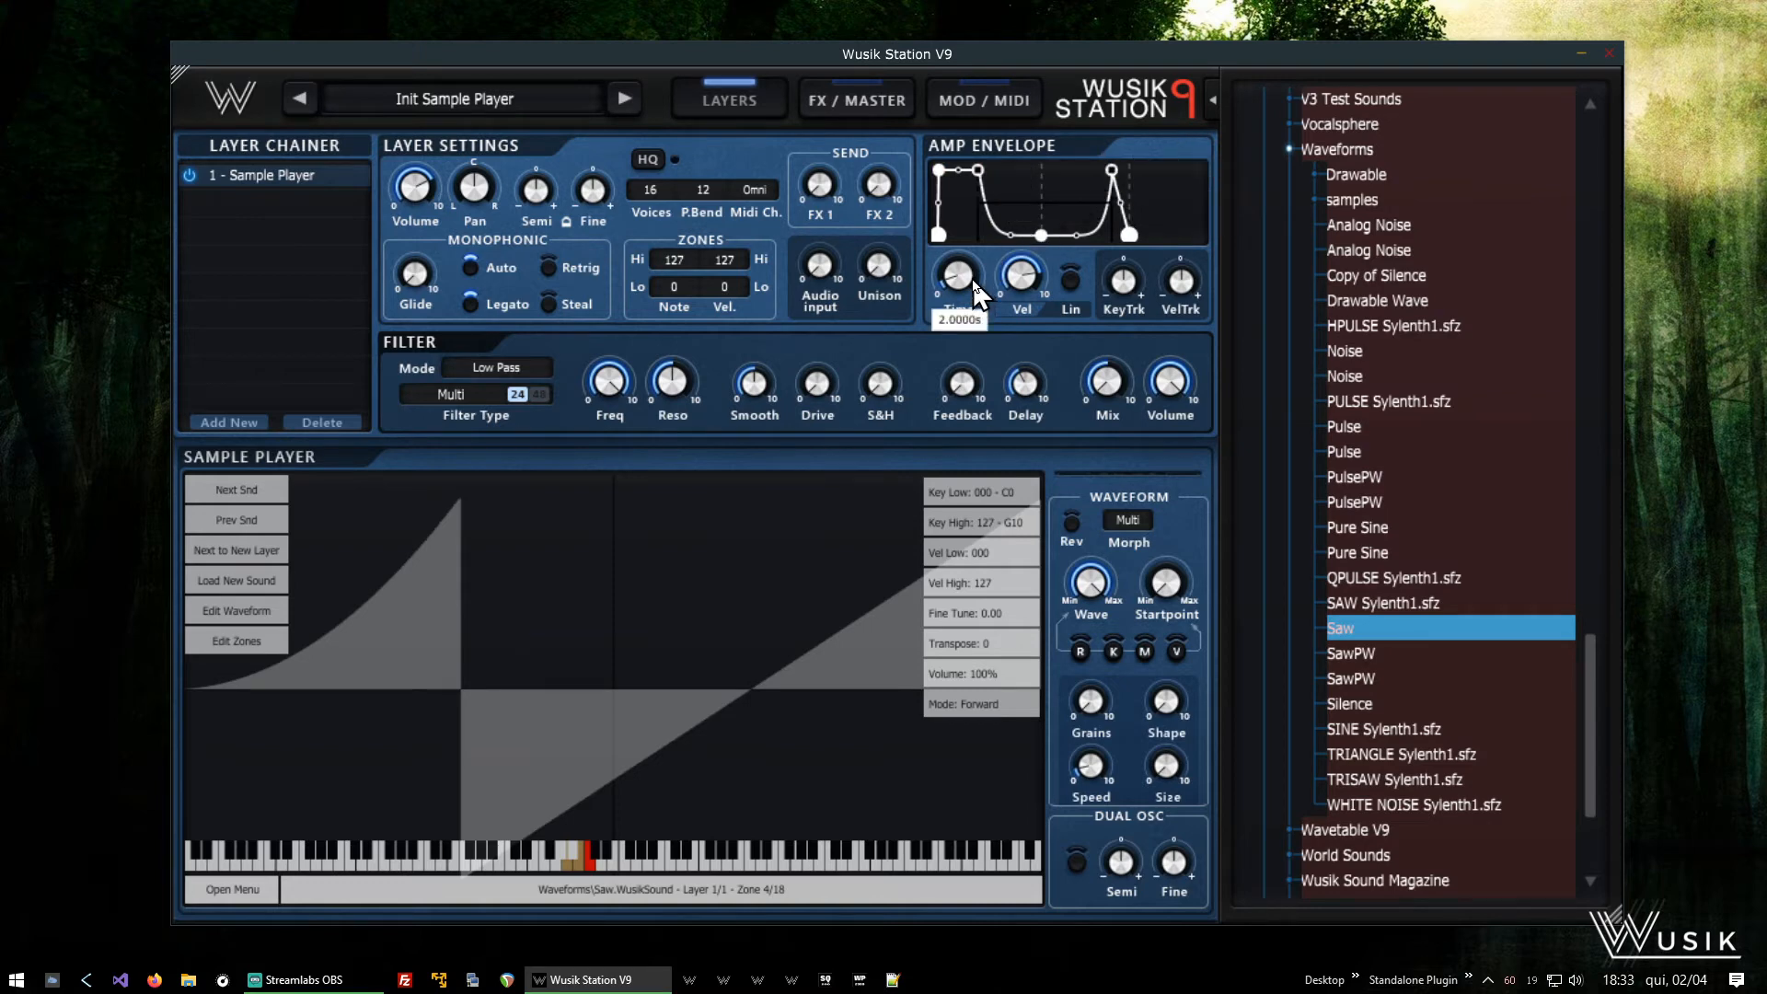
left_click_drag(965, 279, 1012, 391)
mouse_move(978, 276)
left_click_drag(978, 268, 980, 290)
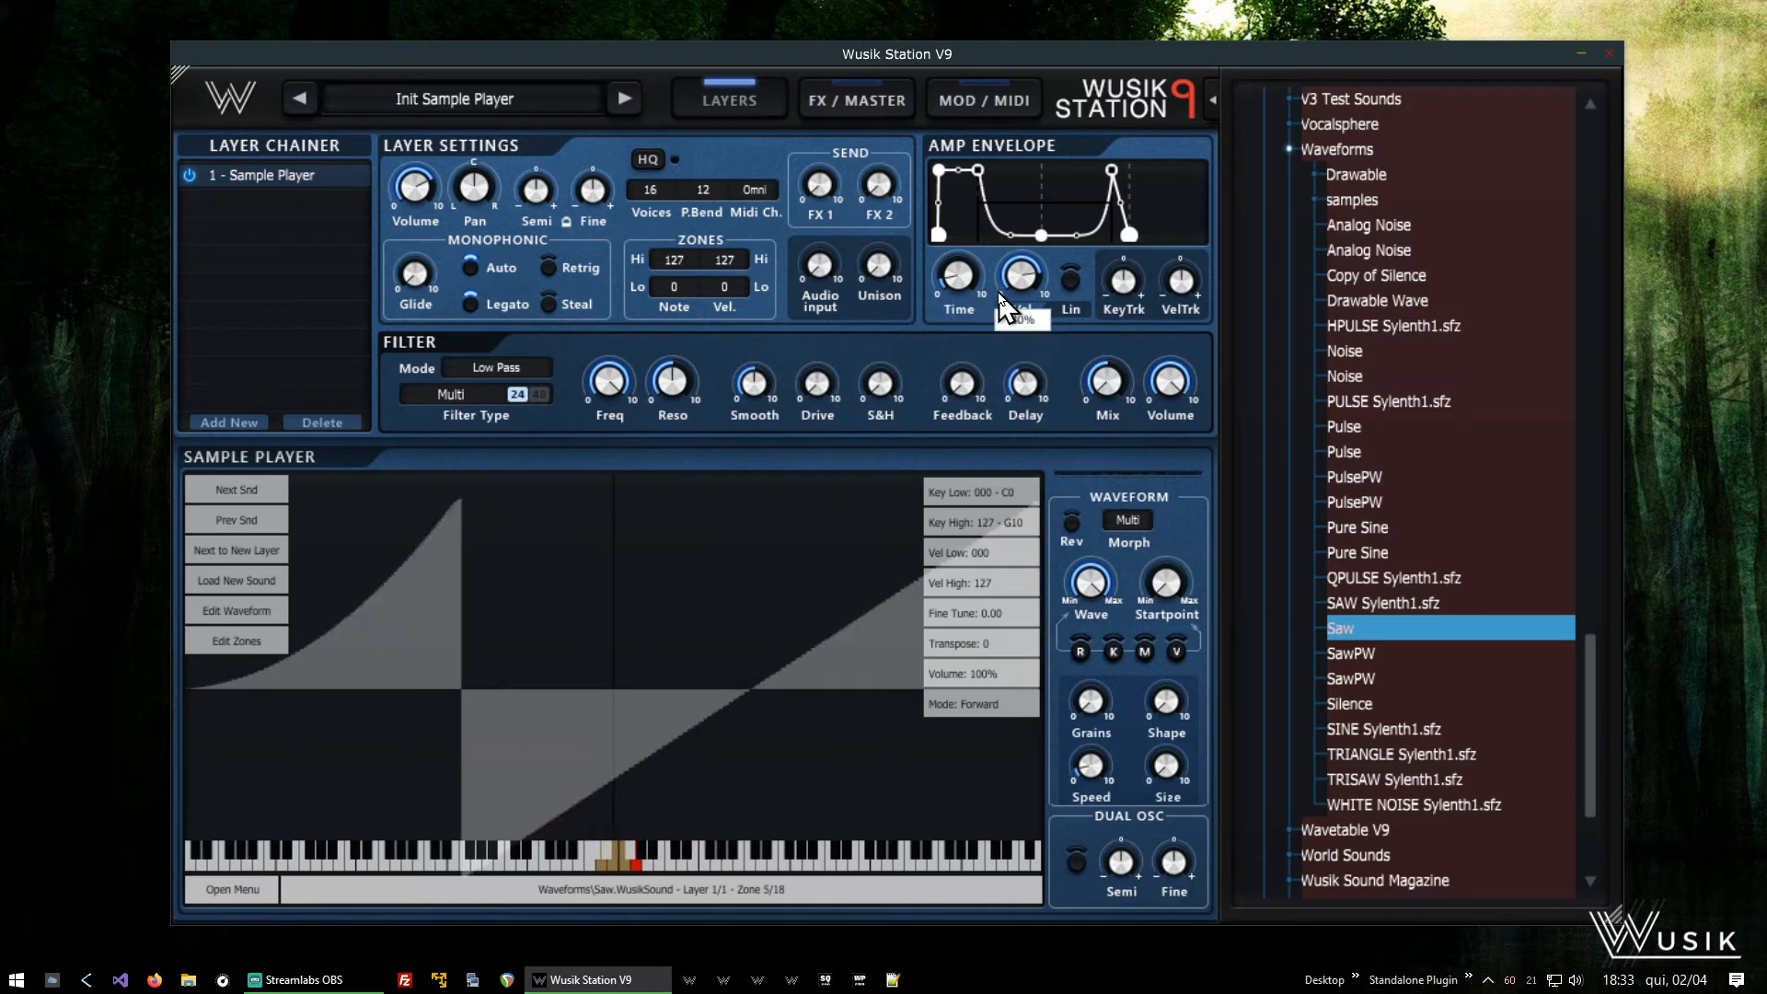
mouse_move(1006, 294)
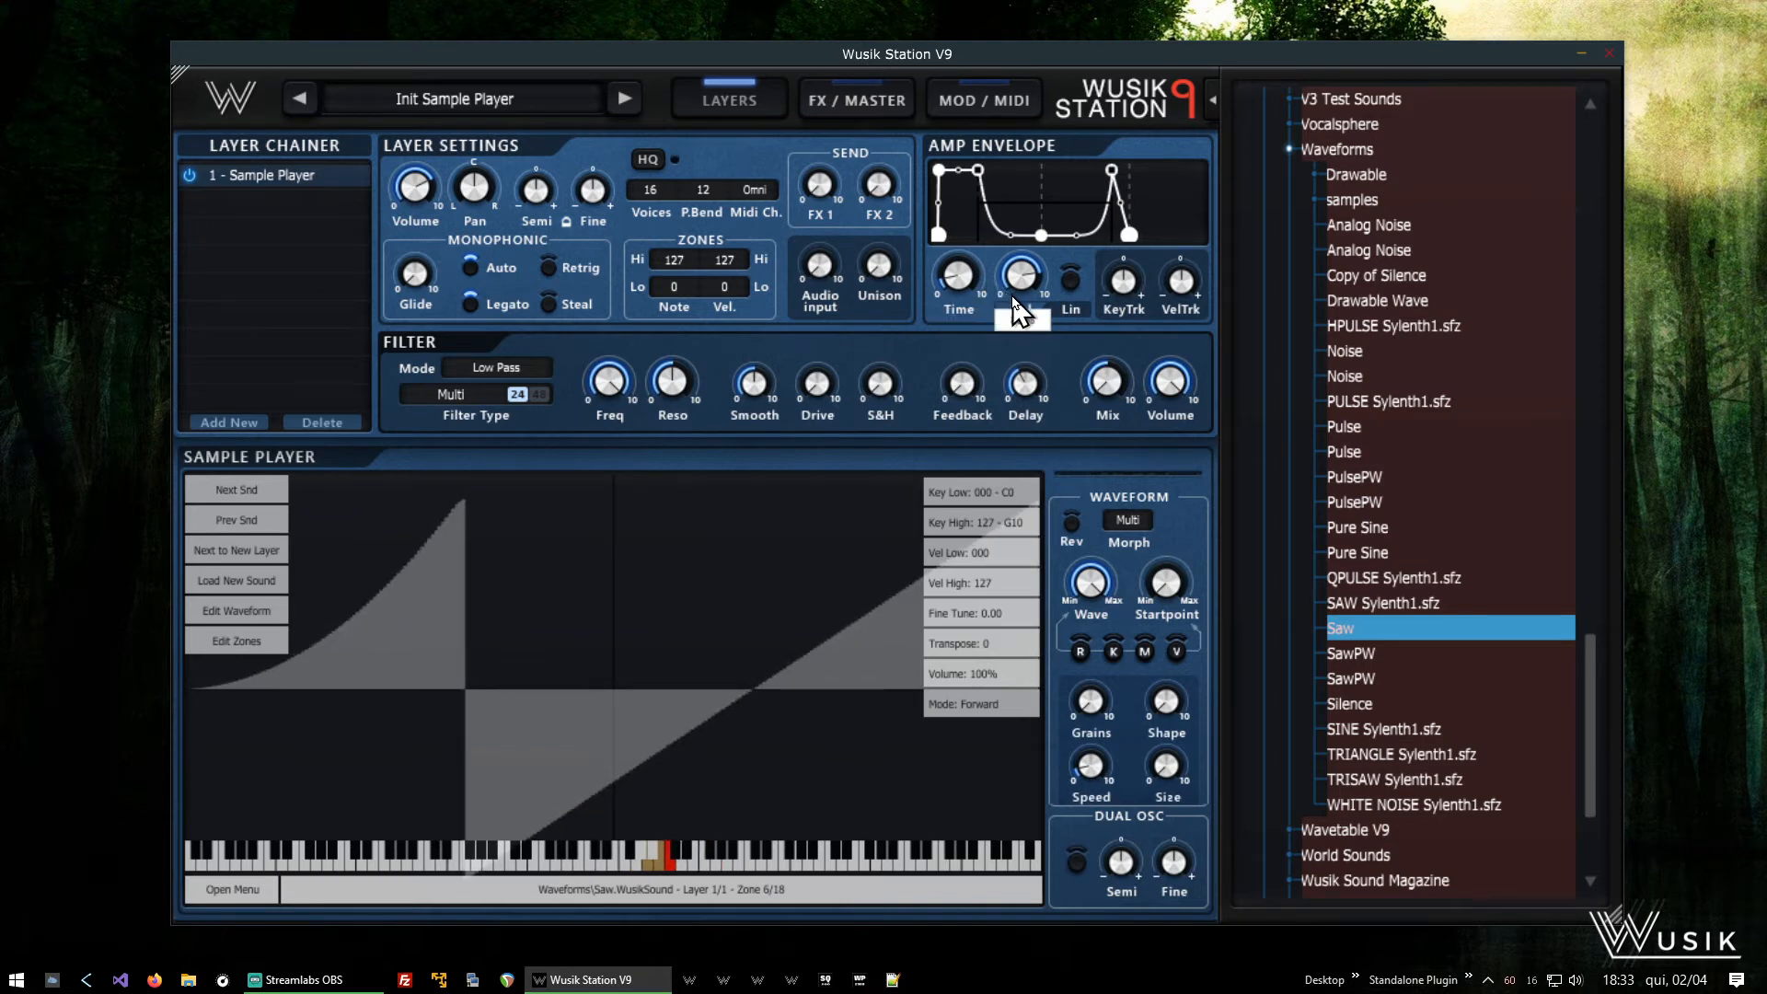
- Move the Sustain 1 node right next to the envelope's start and readjust the Time setting, trying about 0.3 s
left_click_drag(978, 171, 942, 164)
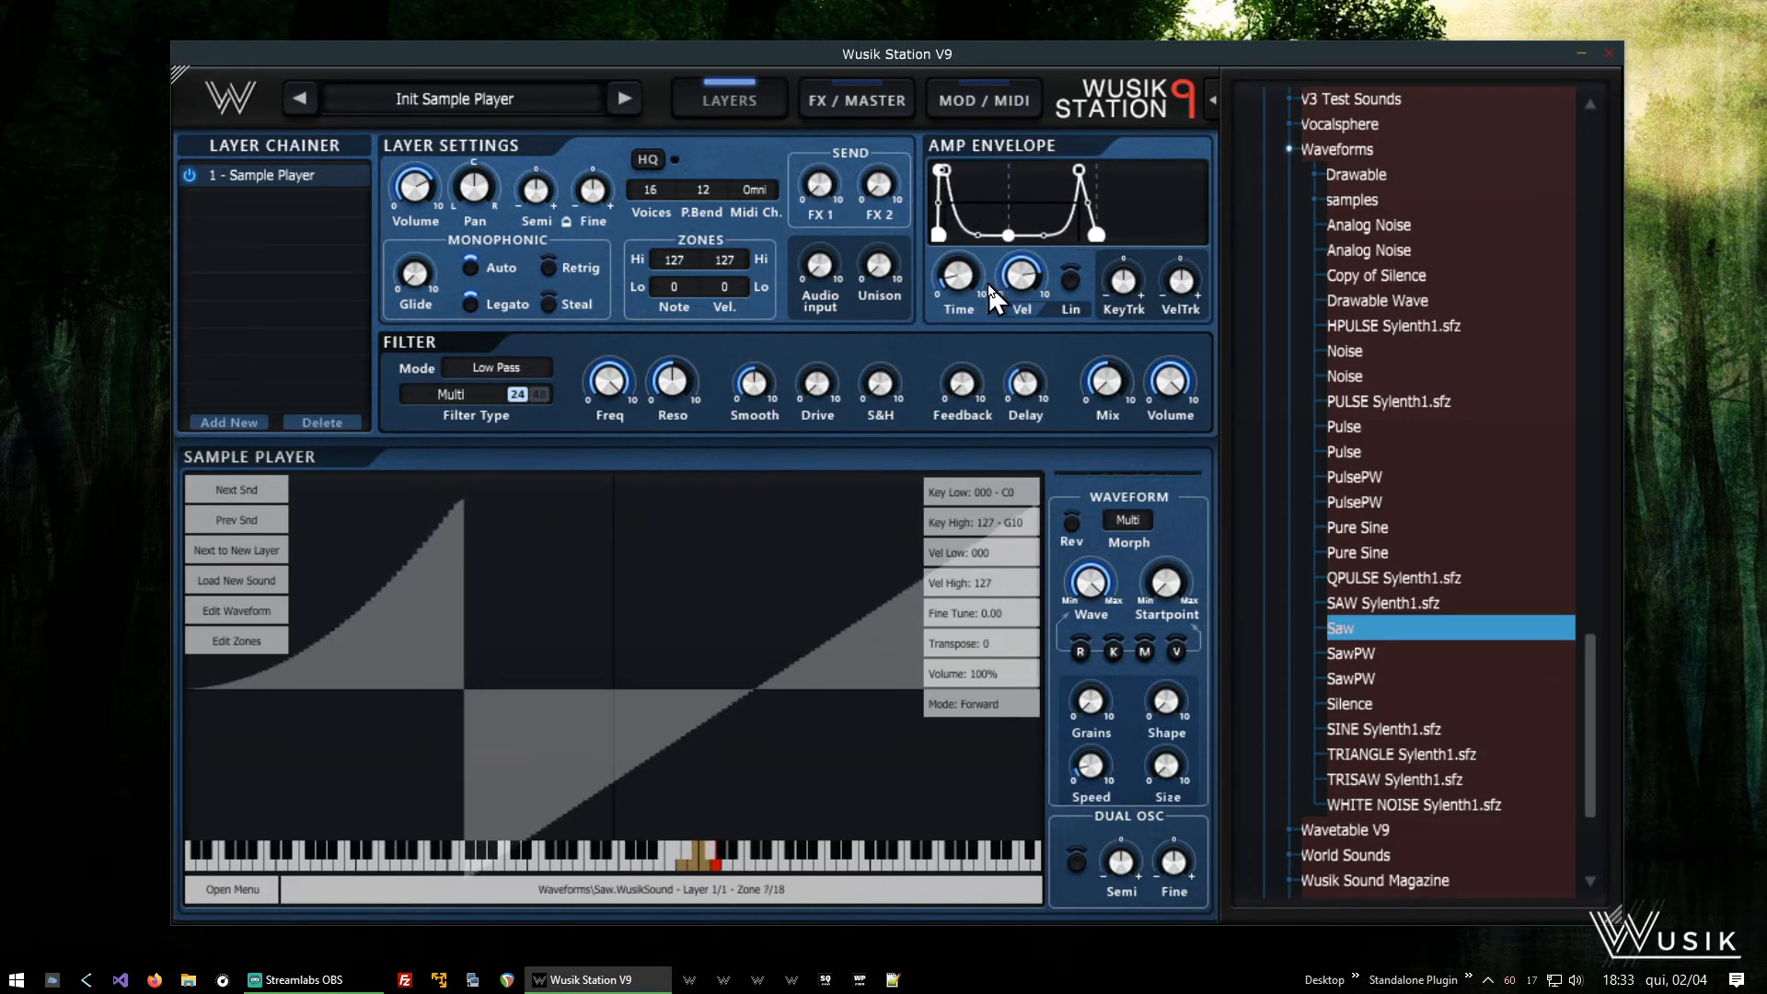
mouse_move(1003, 297)
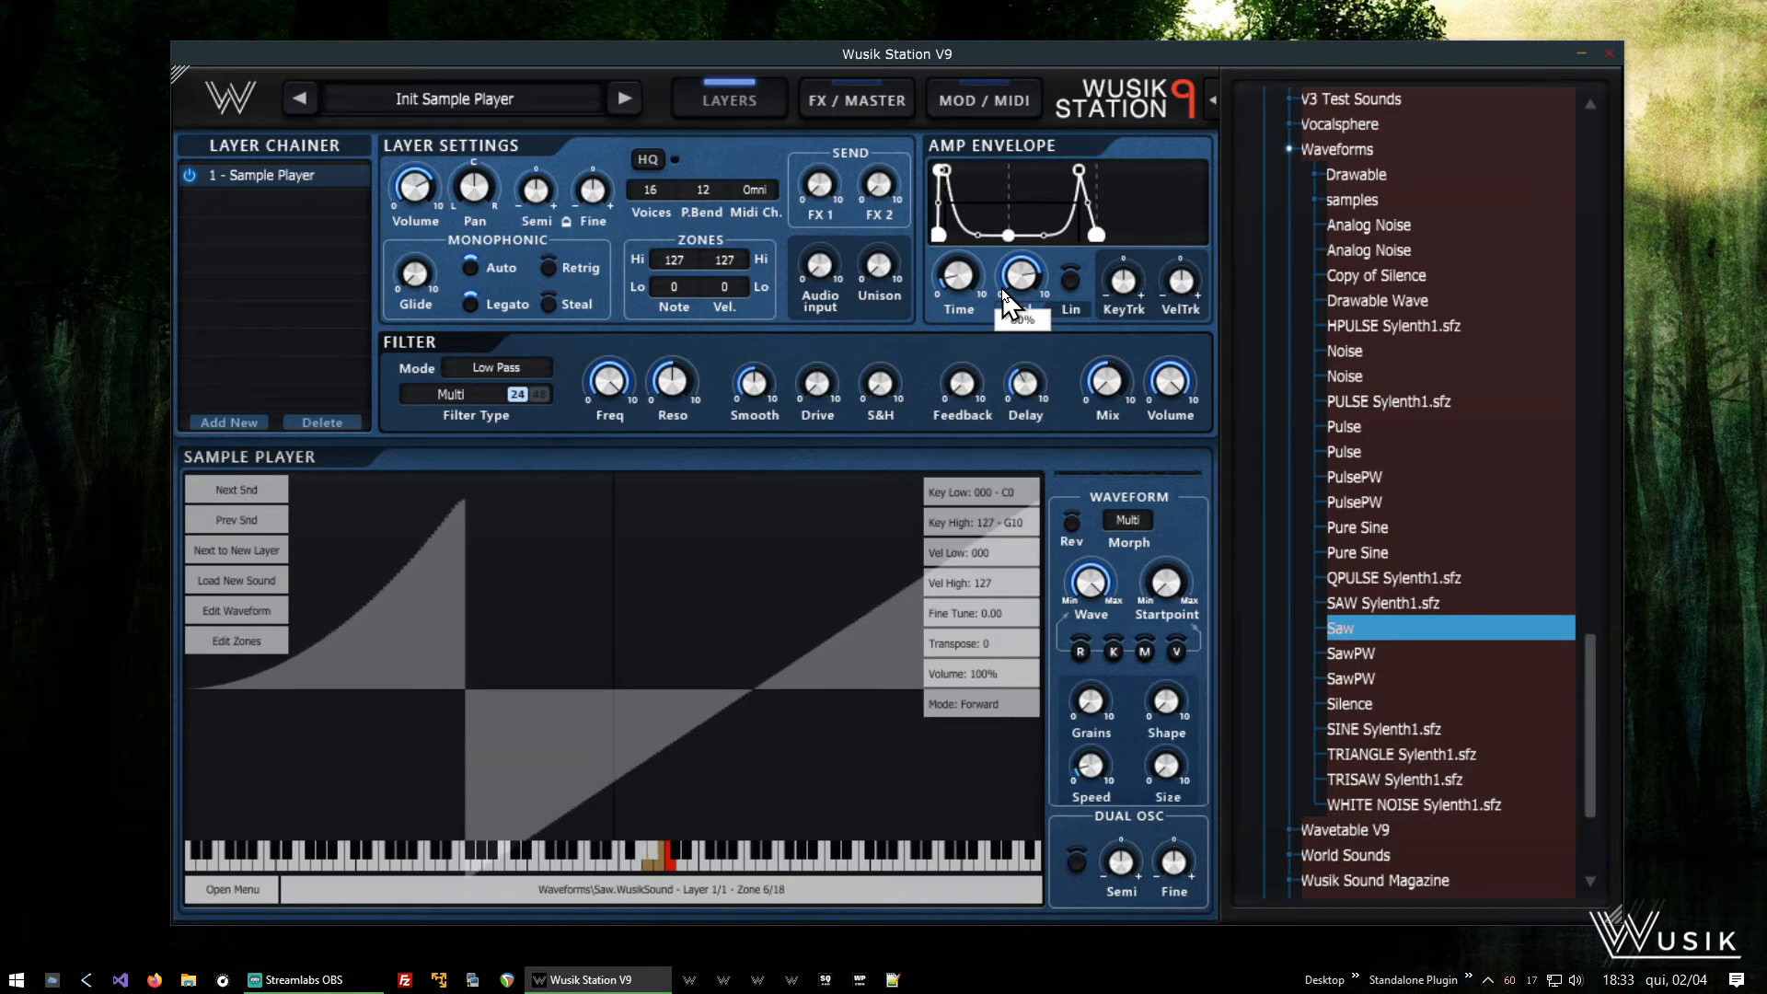
left_click_drag(972, 266, 1035, 376)
mouse_move(954, 280)
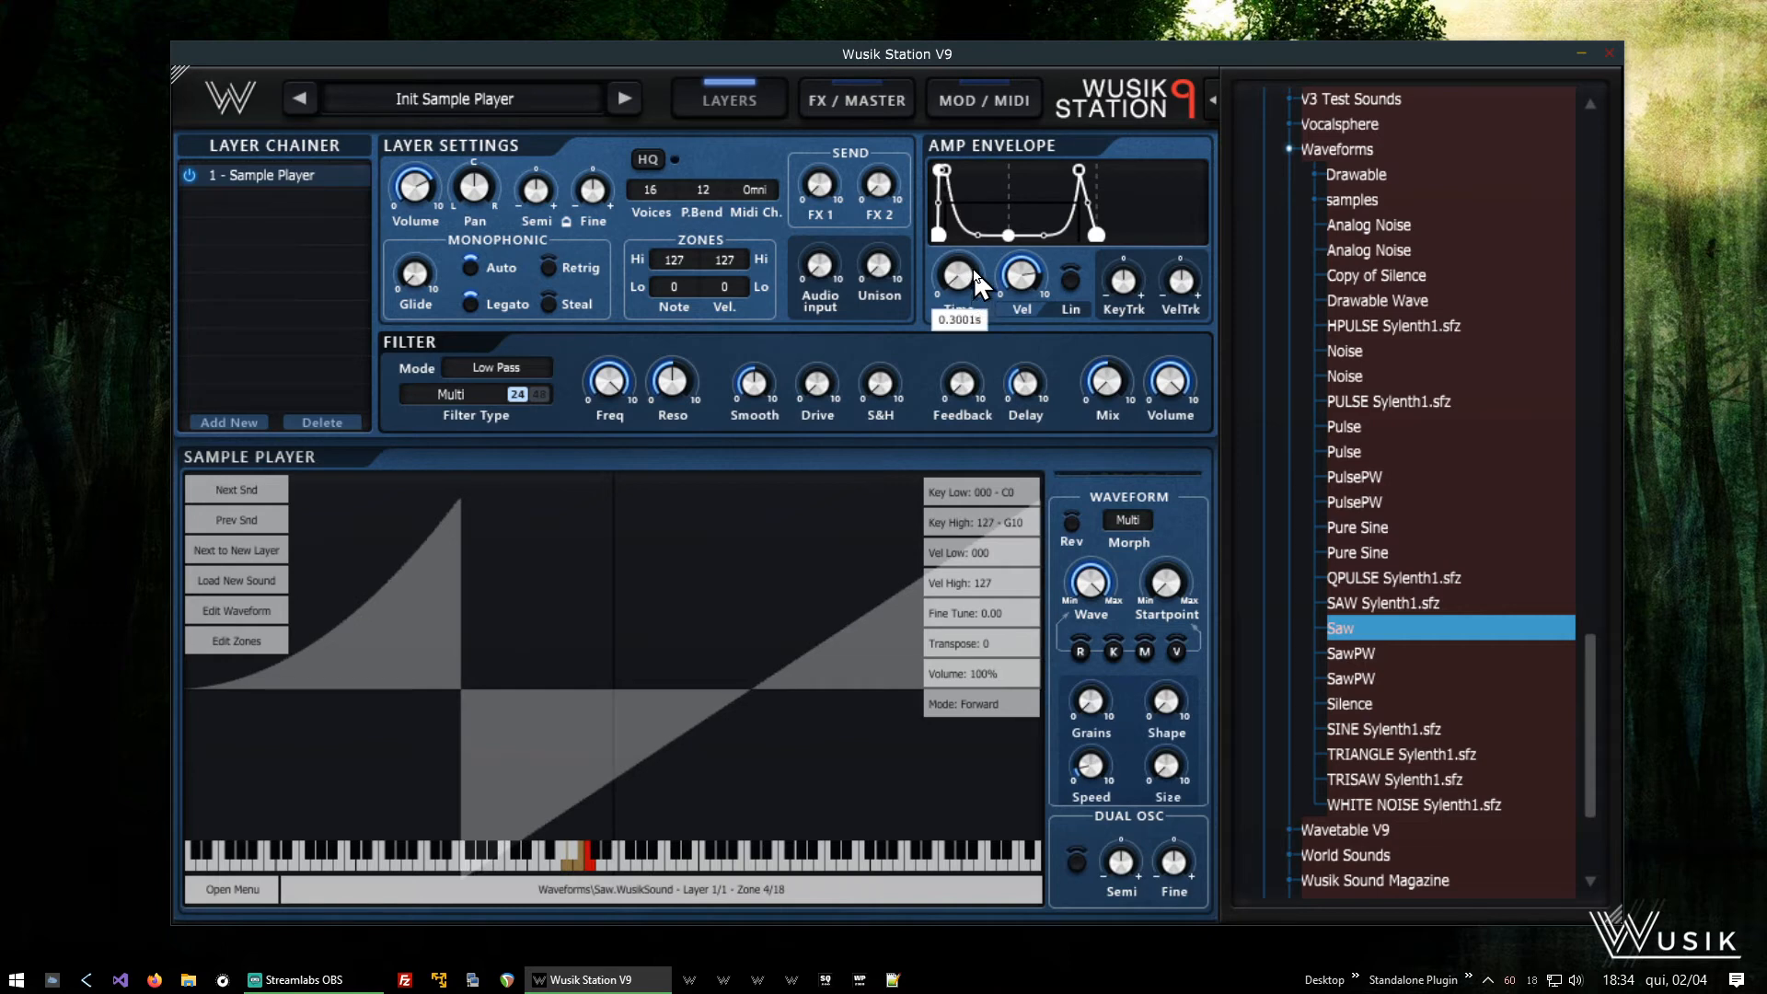
left_click_drag(1011, 171, 1035, 35)
left_click_drag(965, 287, 991, 403)
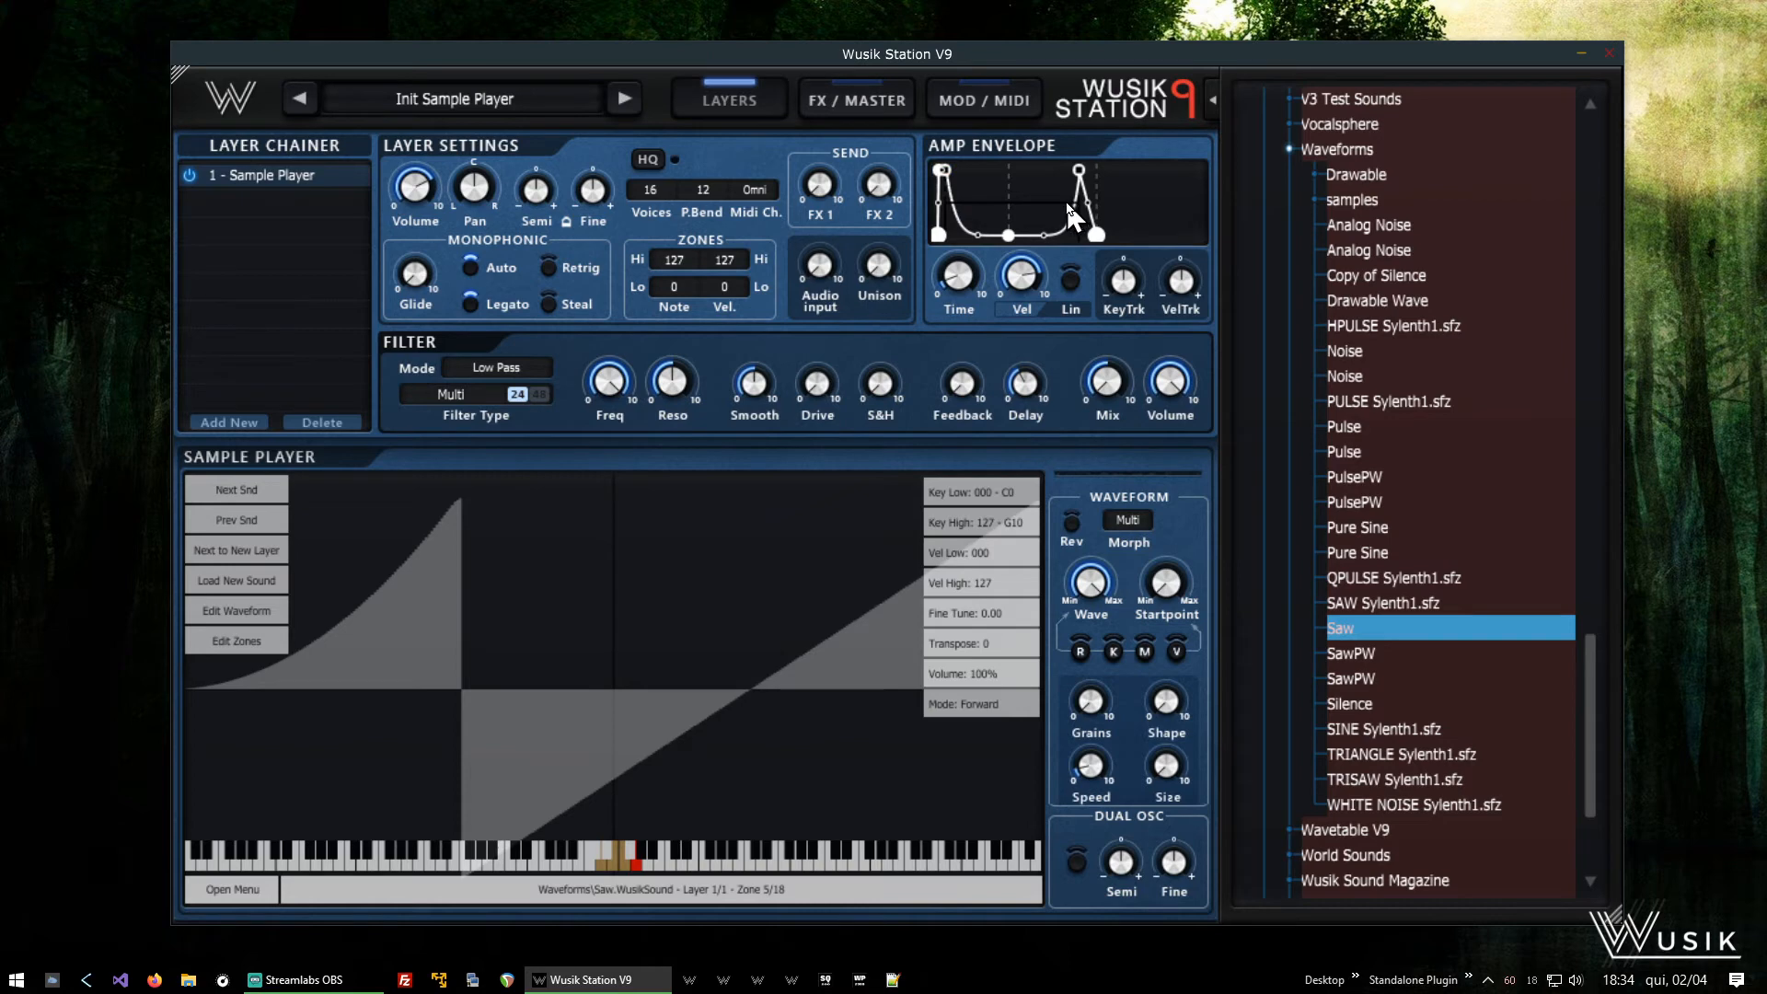
- Remove all nodes from the amp envelope
mouse_move(1097, 237)
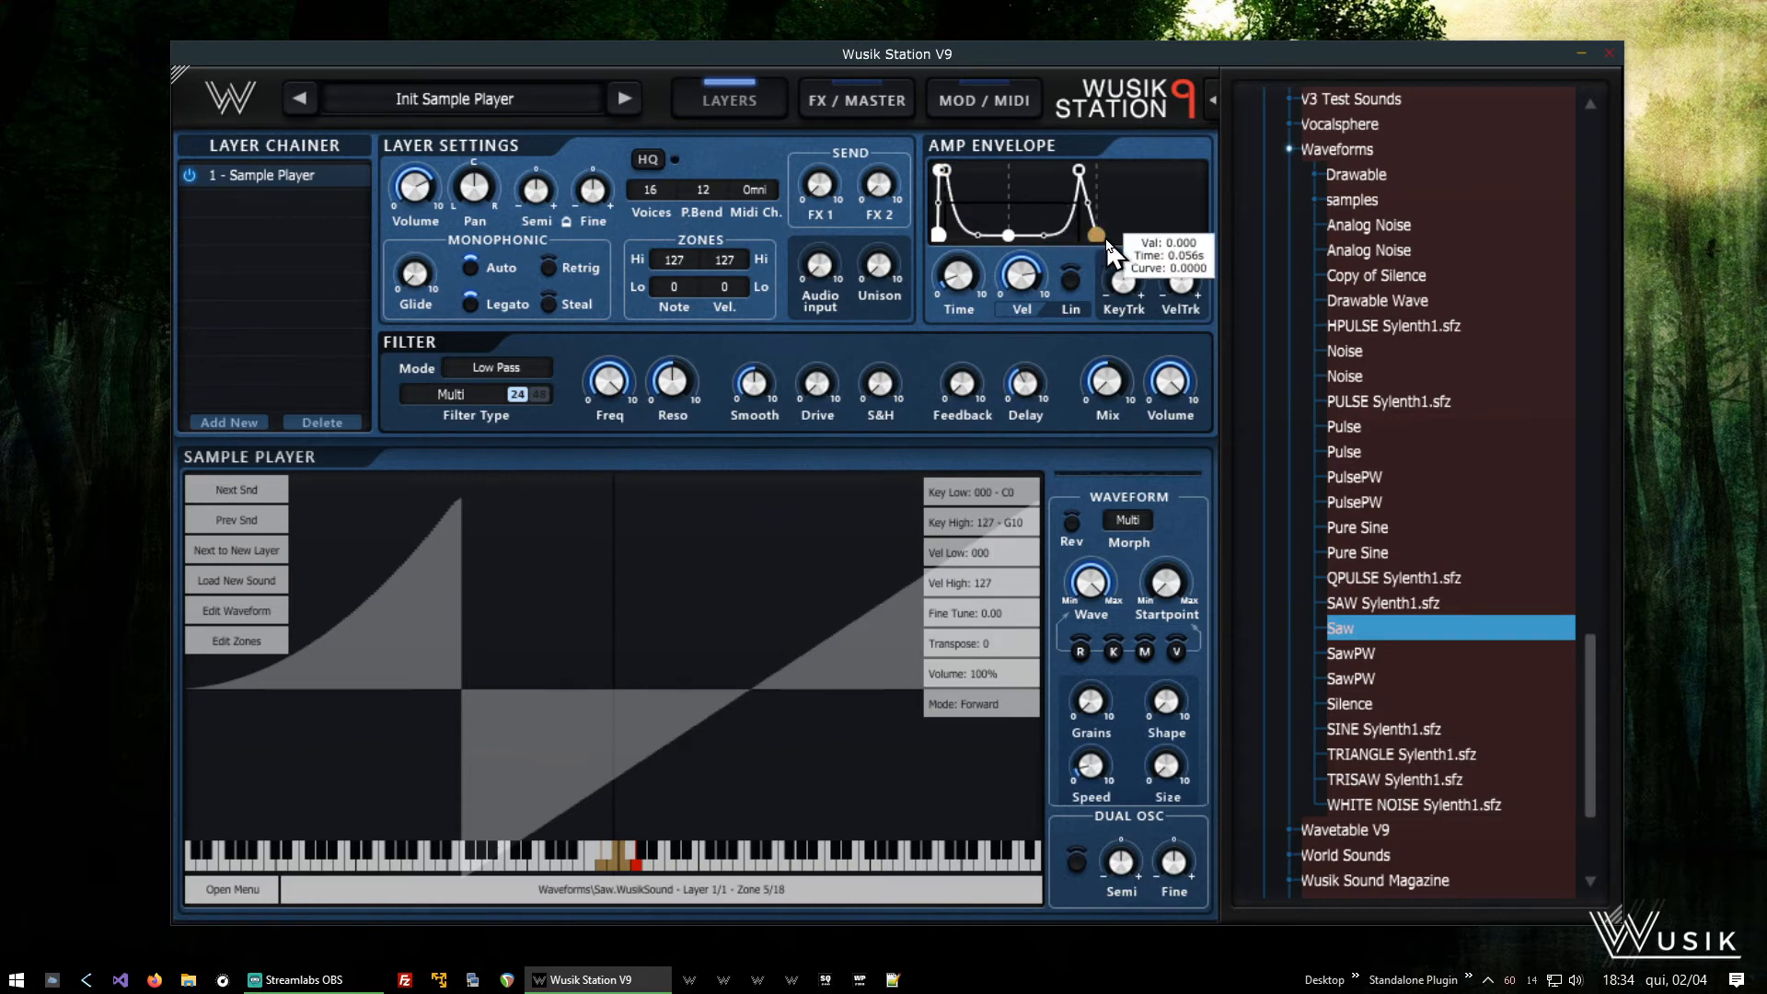
right_click(1141, 201)
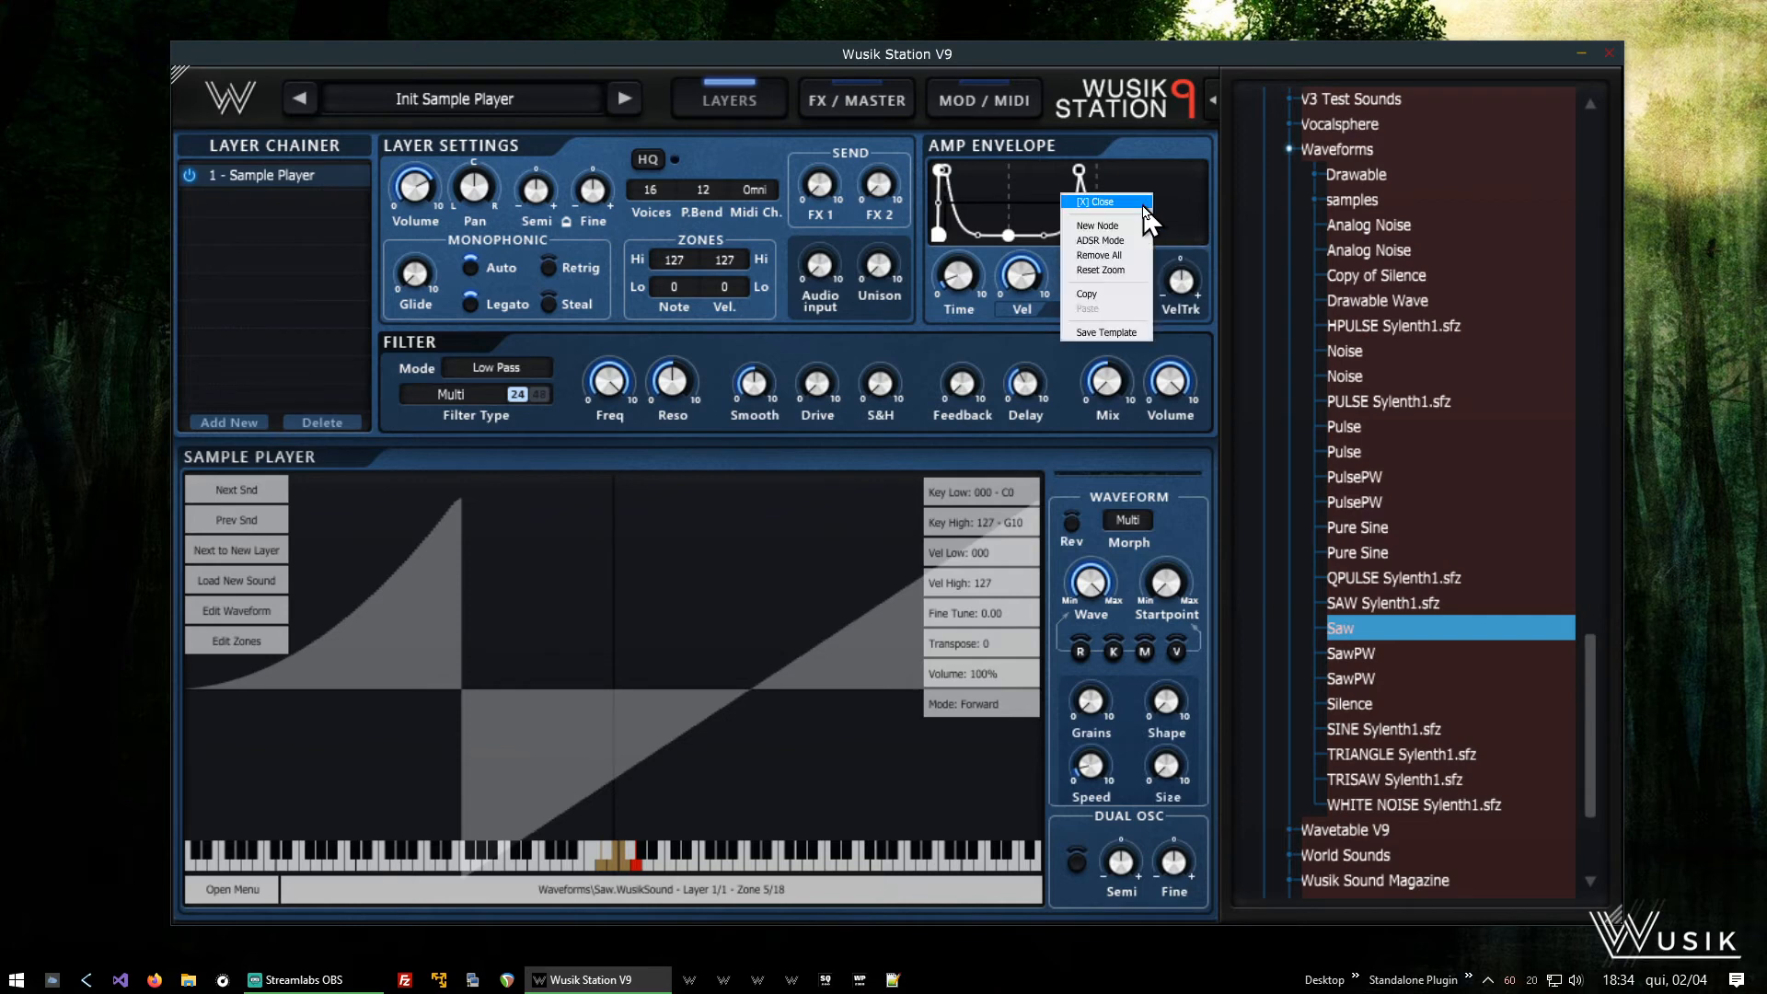
left_click(1109, 255)
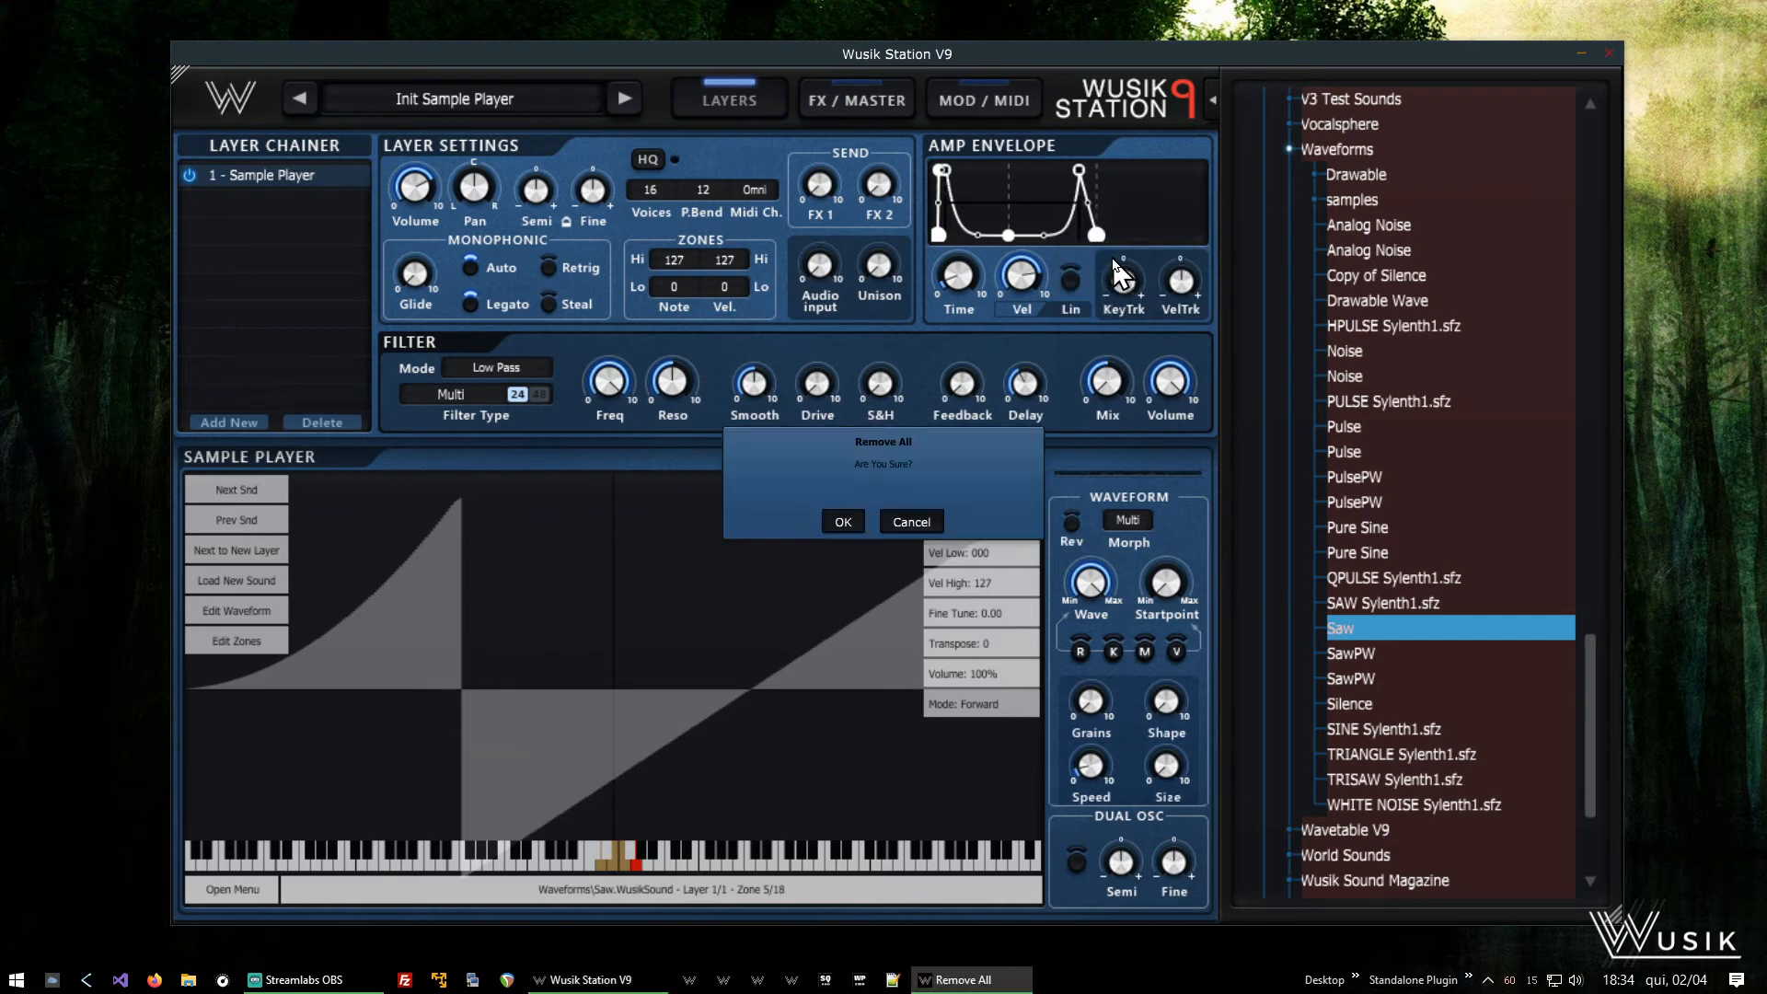
left_click(841, 522)
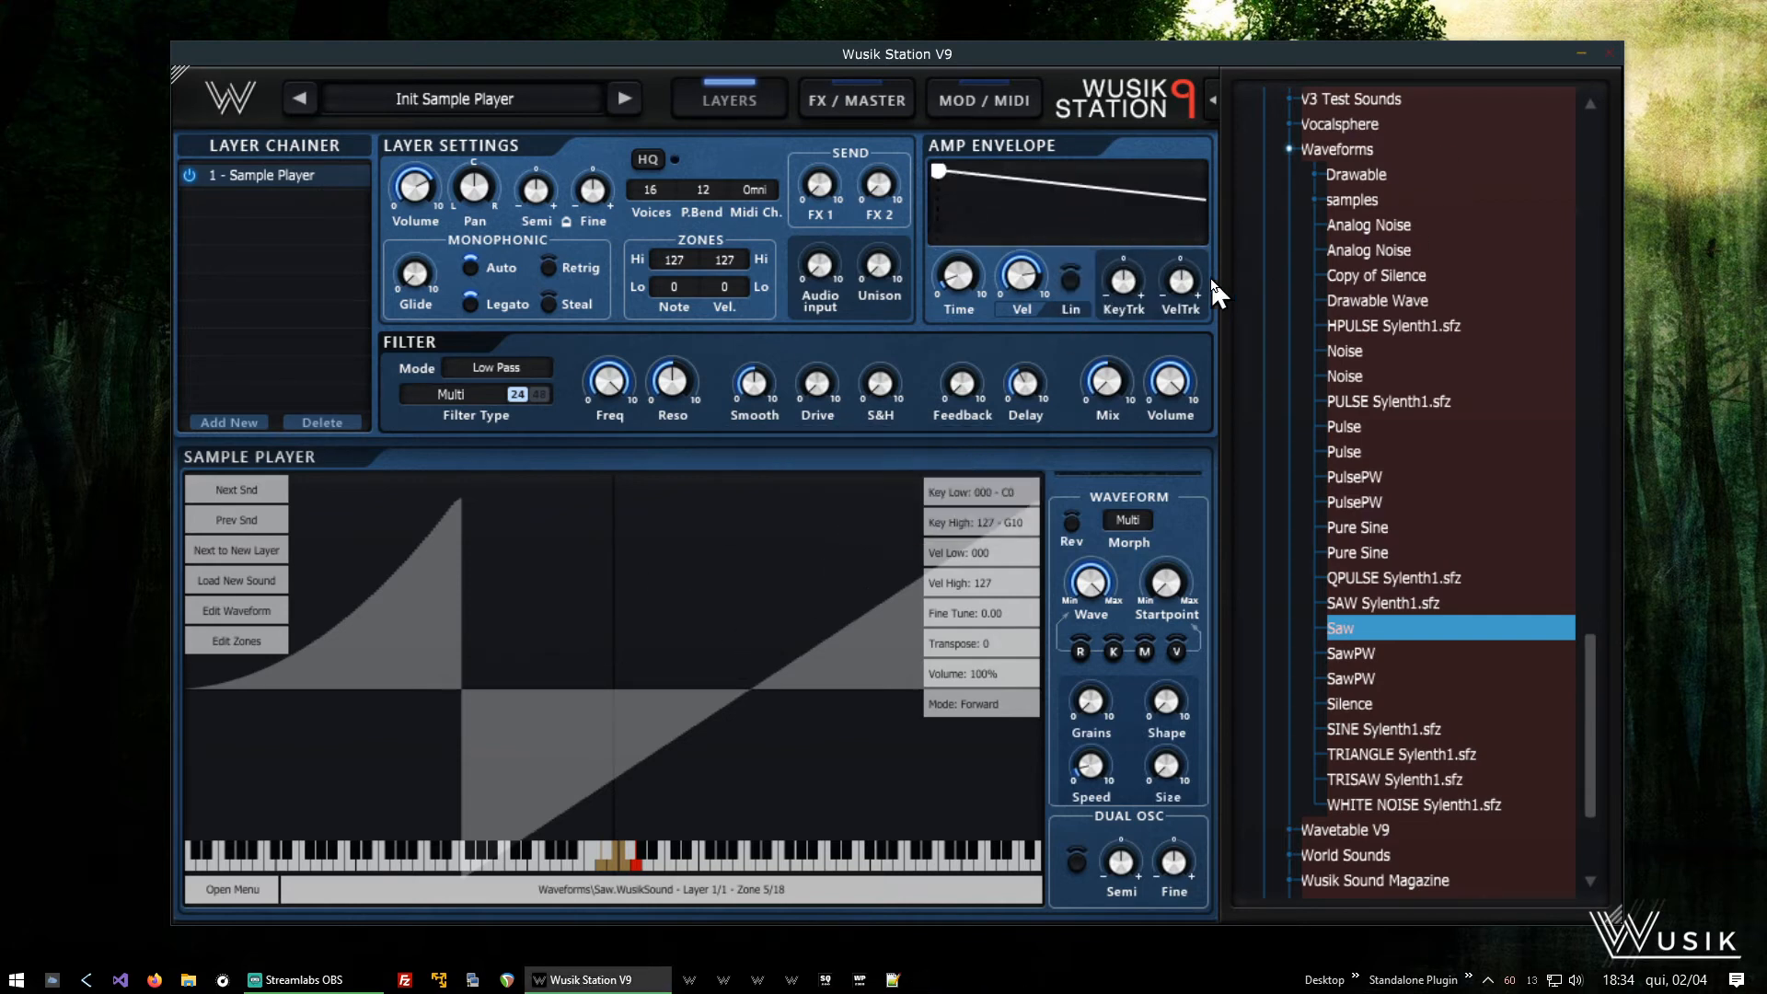
- Add a zero-level end node to the amp envelope, bend the falling segment downward and extend the decay time
right_click(1009, 208)
left_click(985, 233)
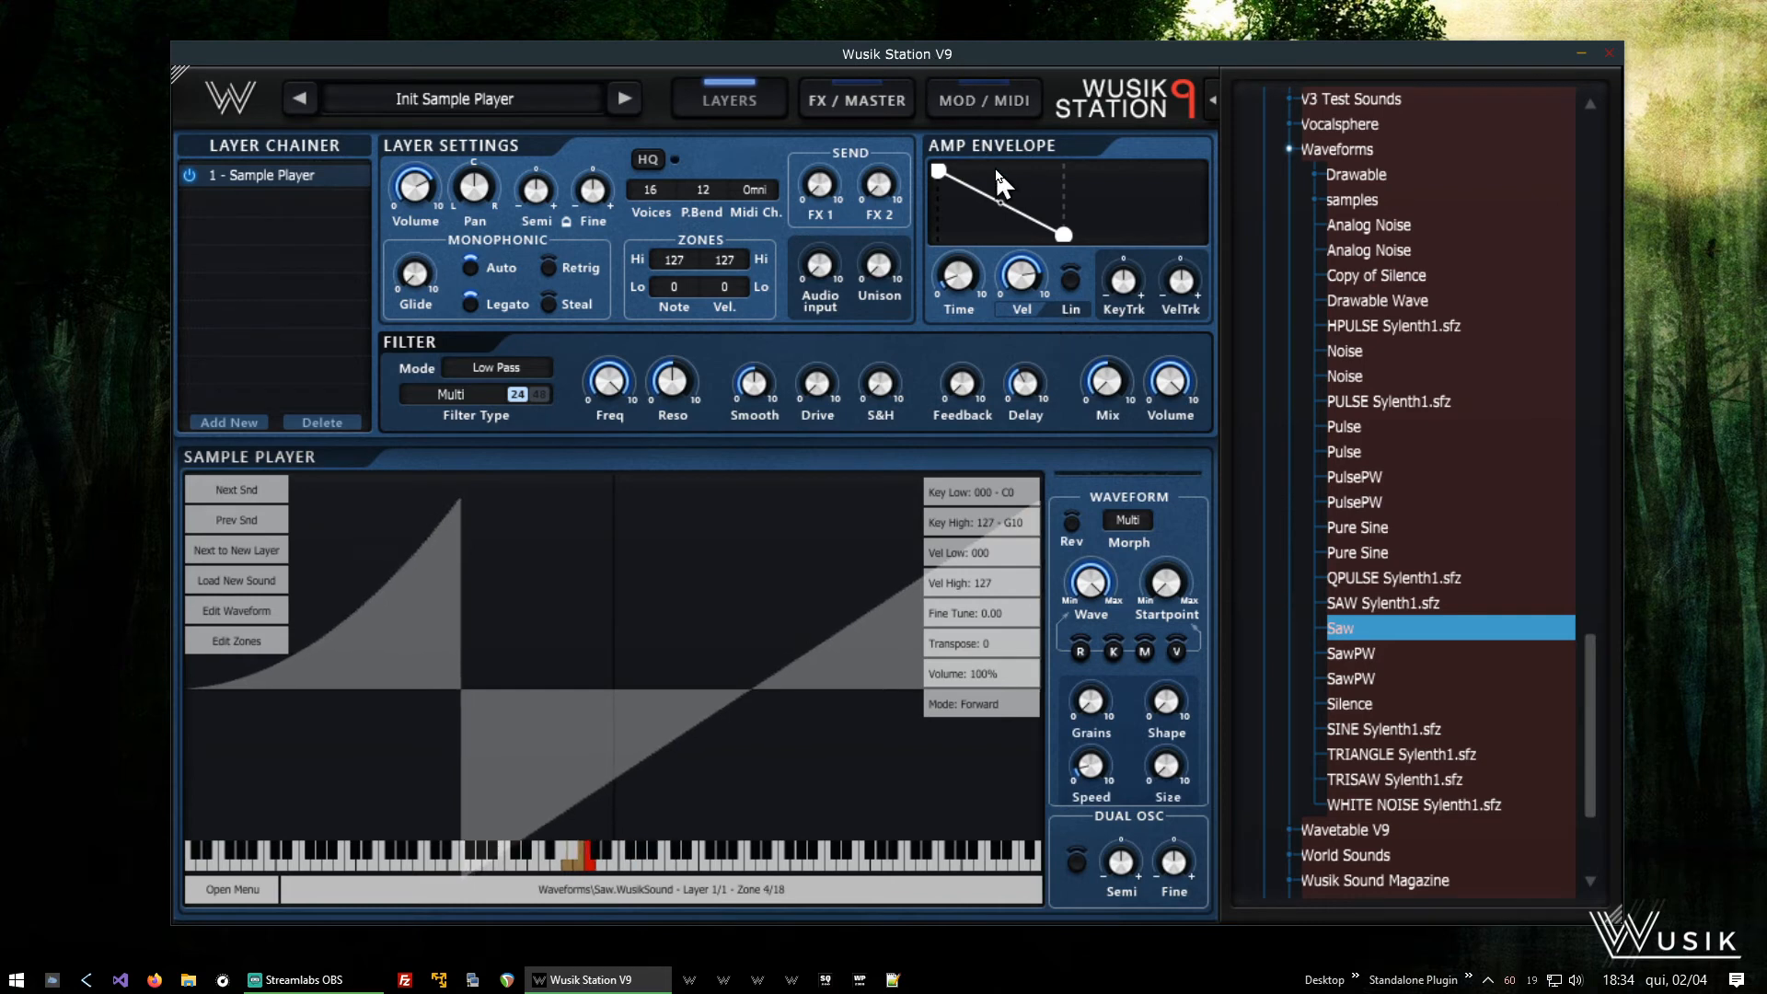
left_click_drag(1001, 201, 1038, 279)
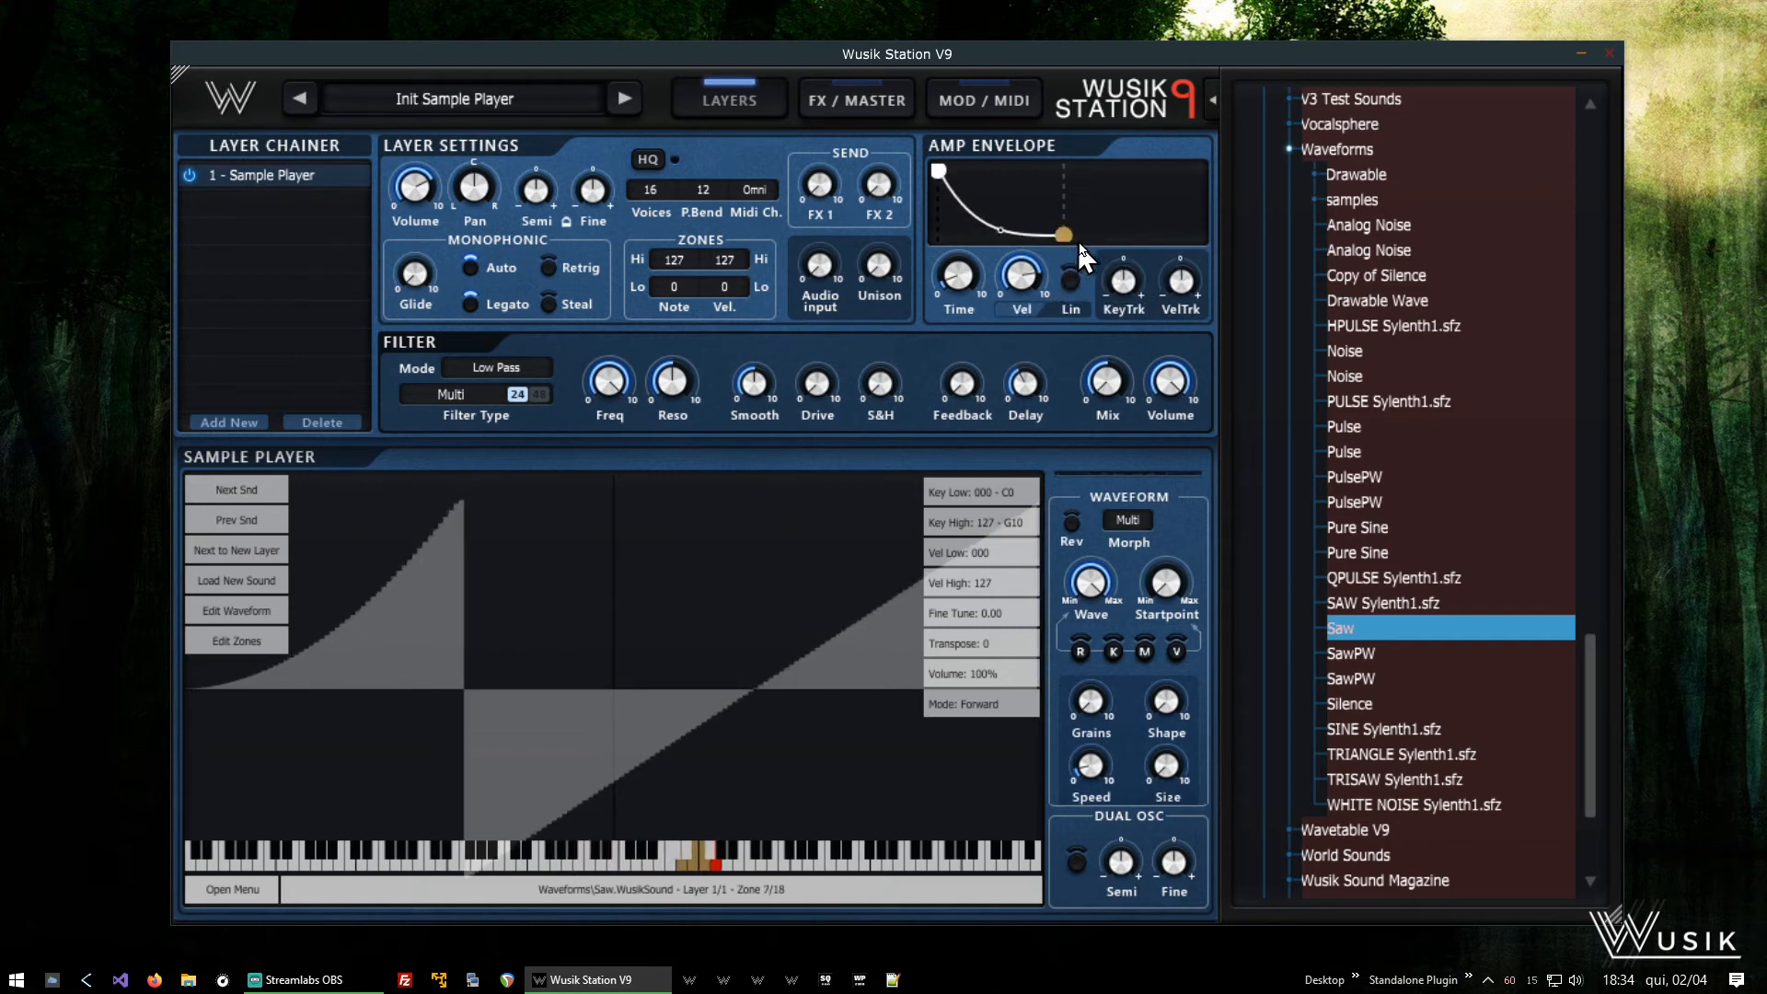
left_click_drag(1075, 242, 1156, 272)
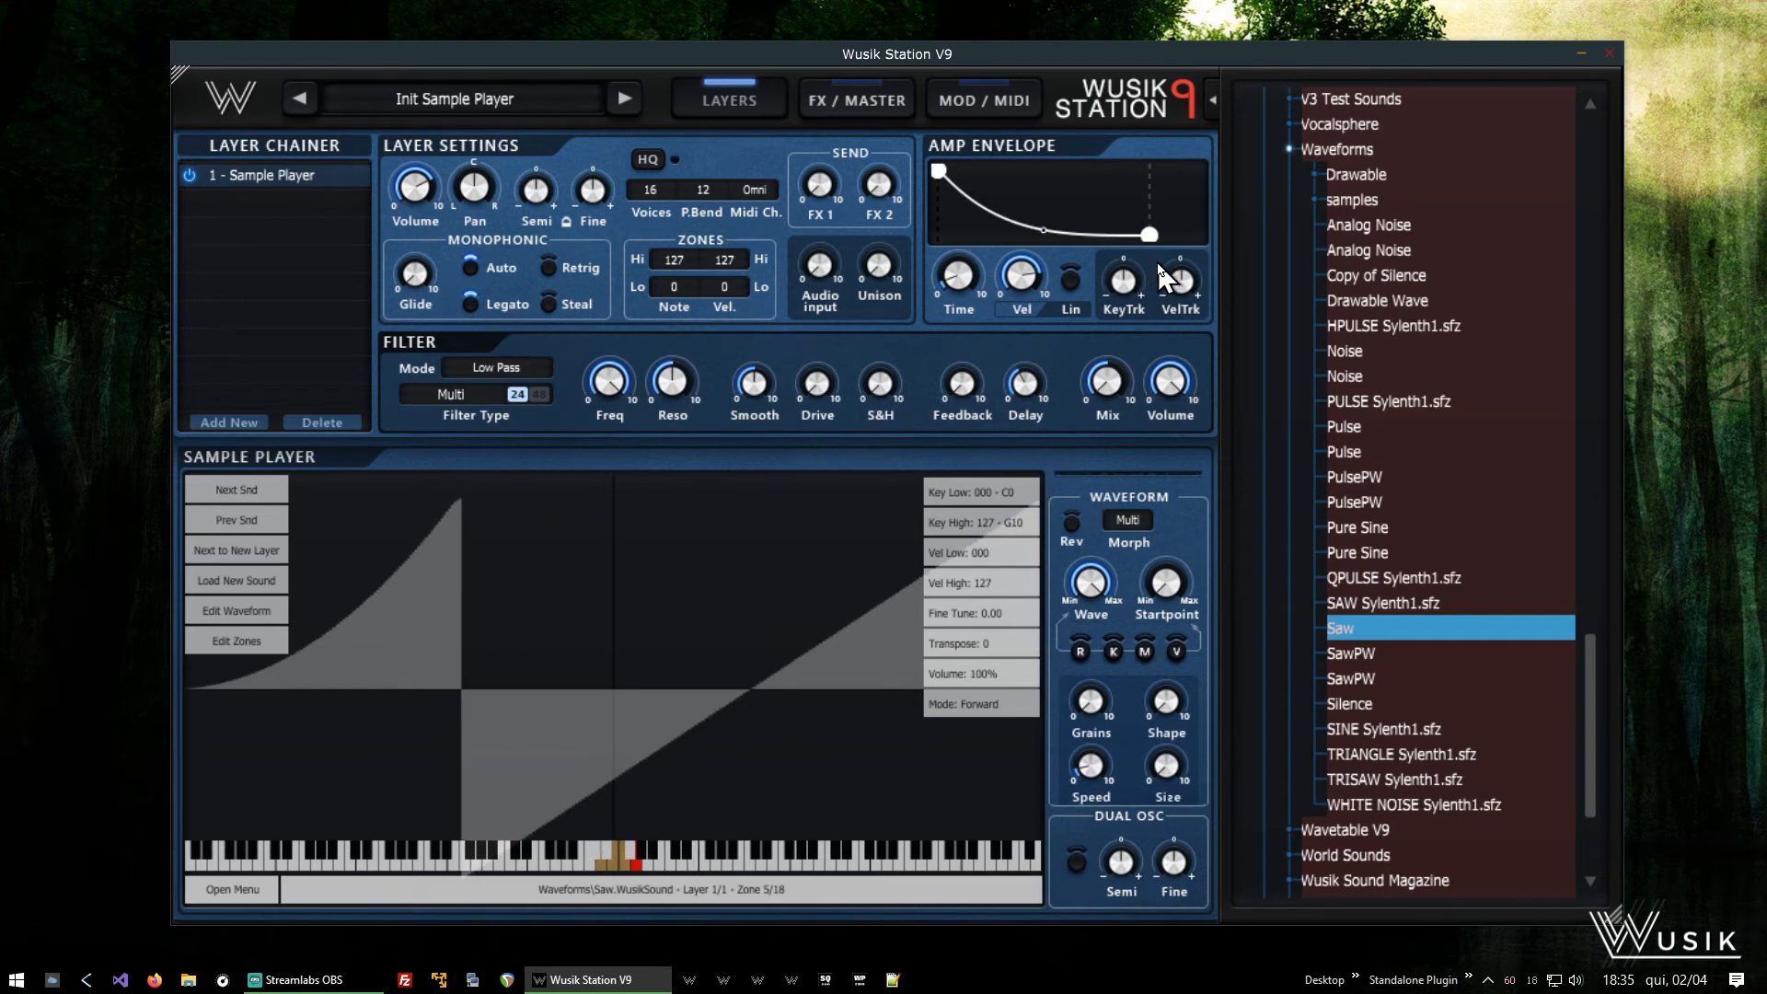
mouse_move(1171, 271)
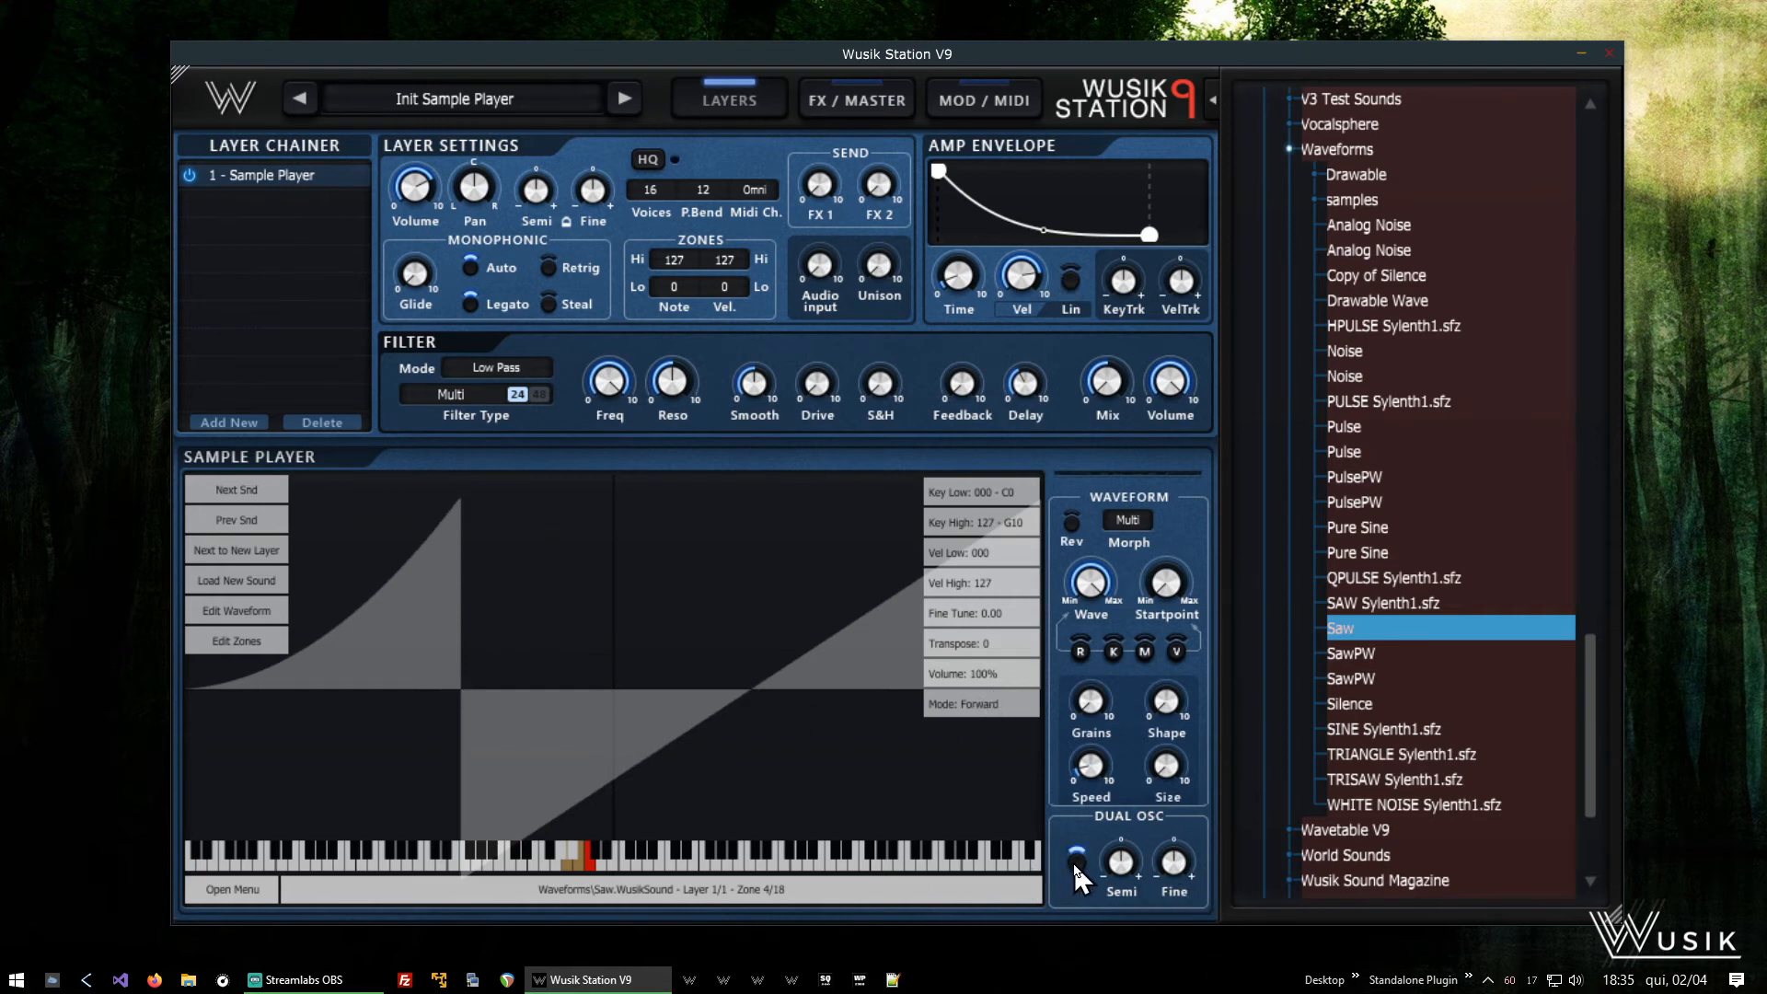
- Enable Dual Osc, adjust its Fine tuning and load the next sound into a new sample layer
mouse_move(1192, 879)
left_click_drag(1191, 871, 1195, 863)
left_click(273, 552)
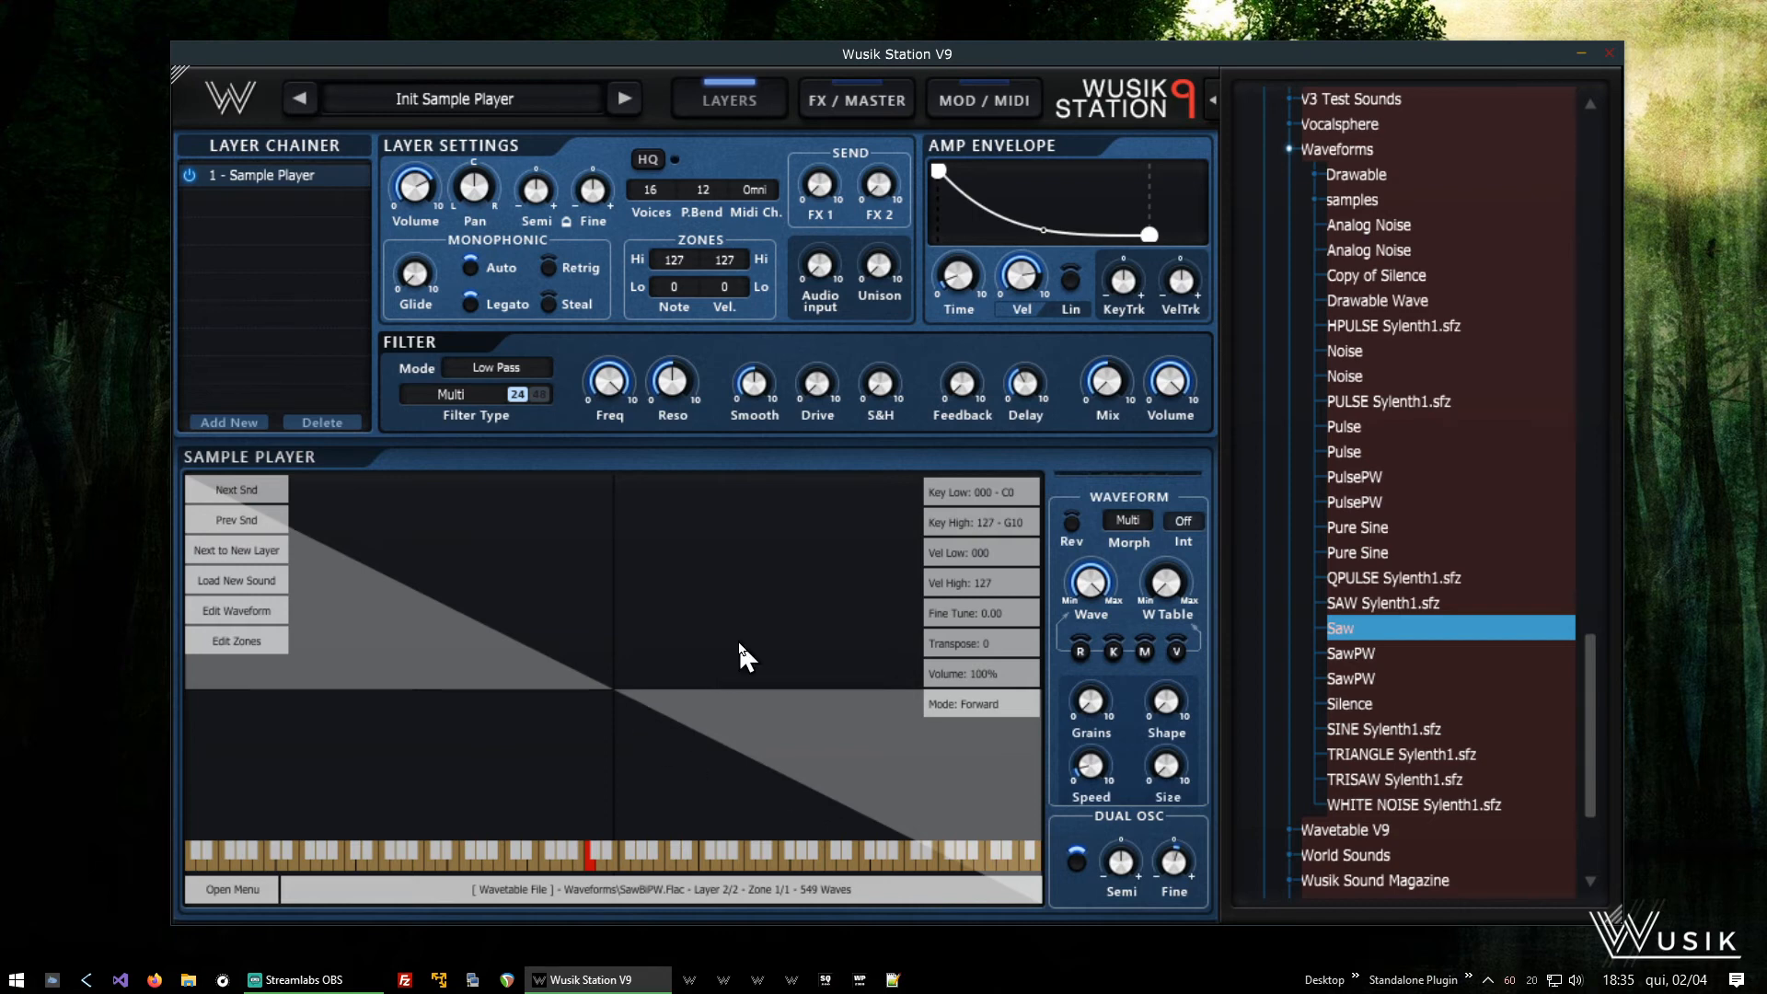
- Switch the sample player display to layer 1, Saw
mouse_move(940, 173)
right_click(776, 650)
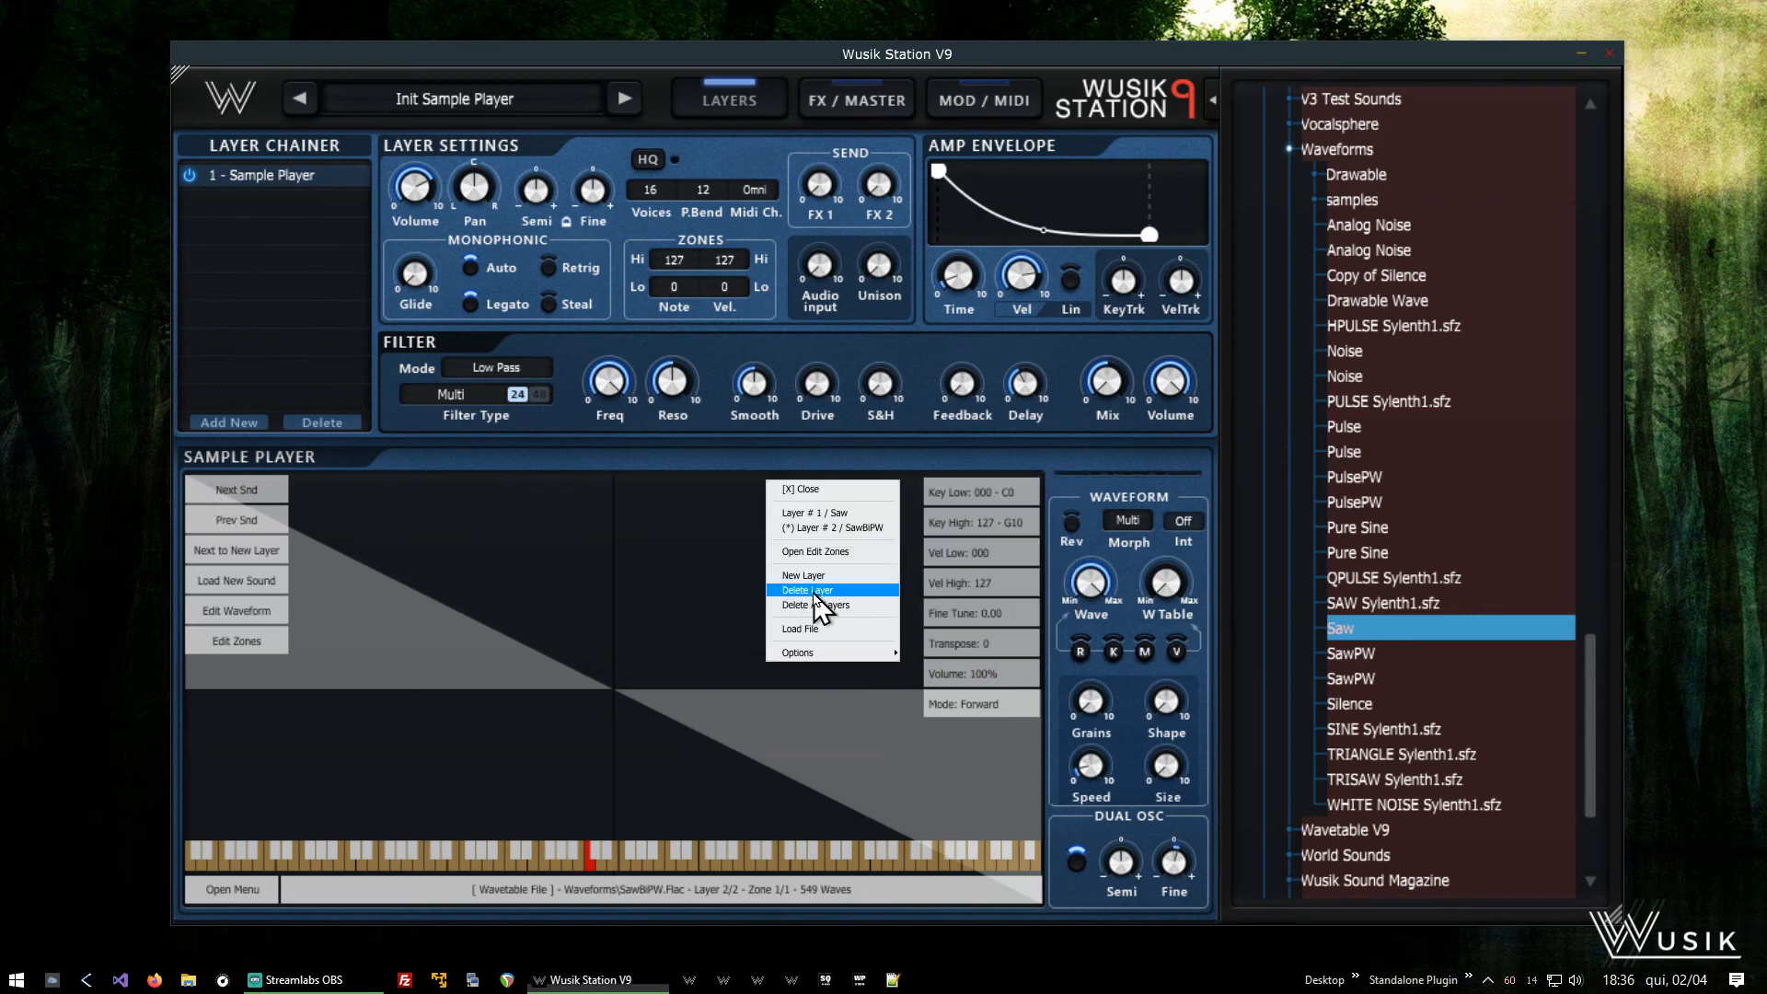
left_click(847, 513)
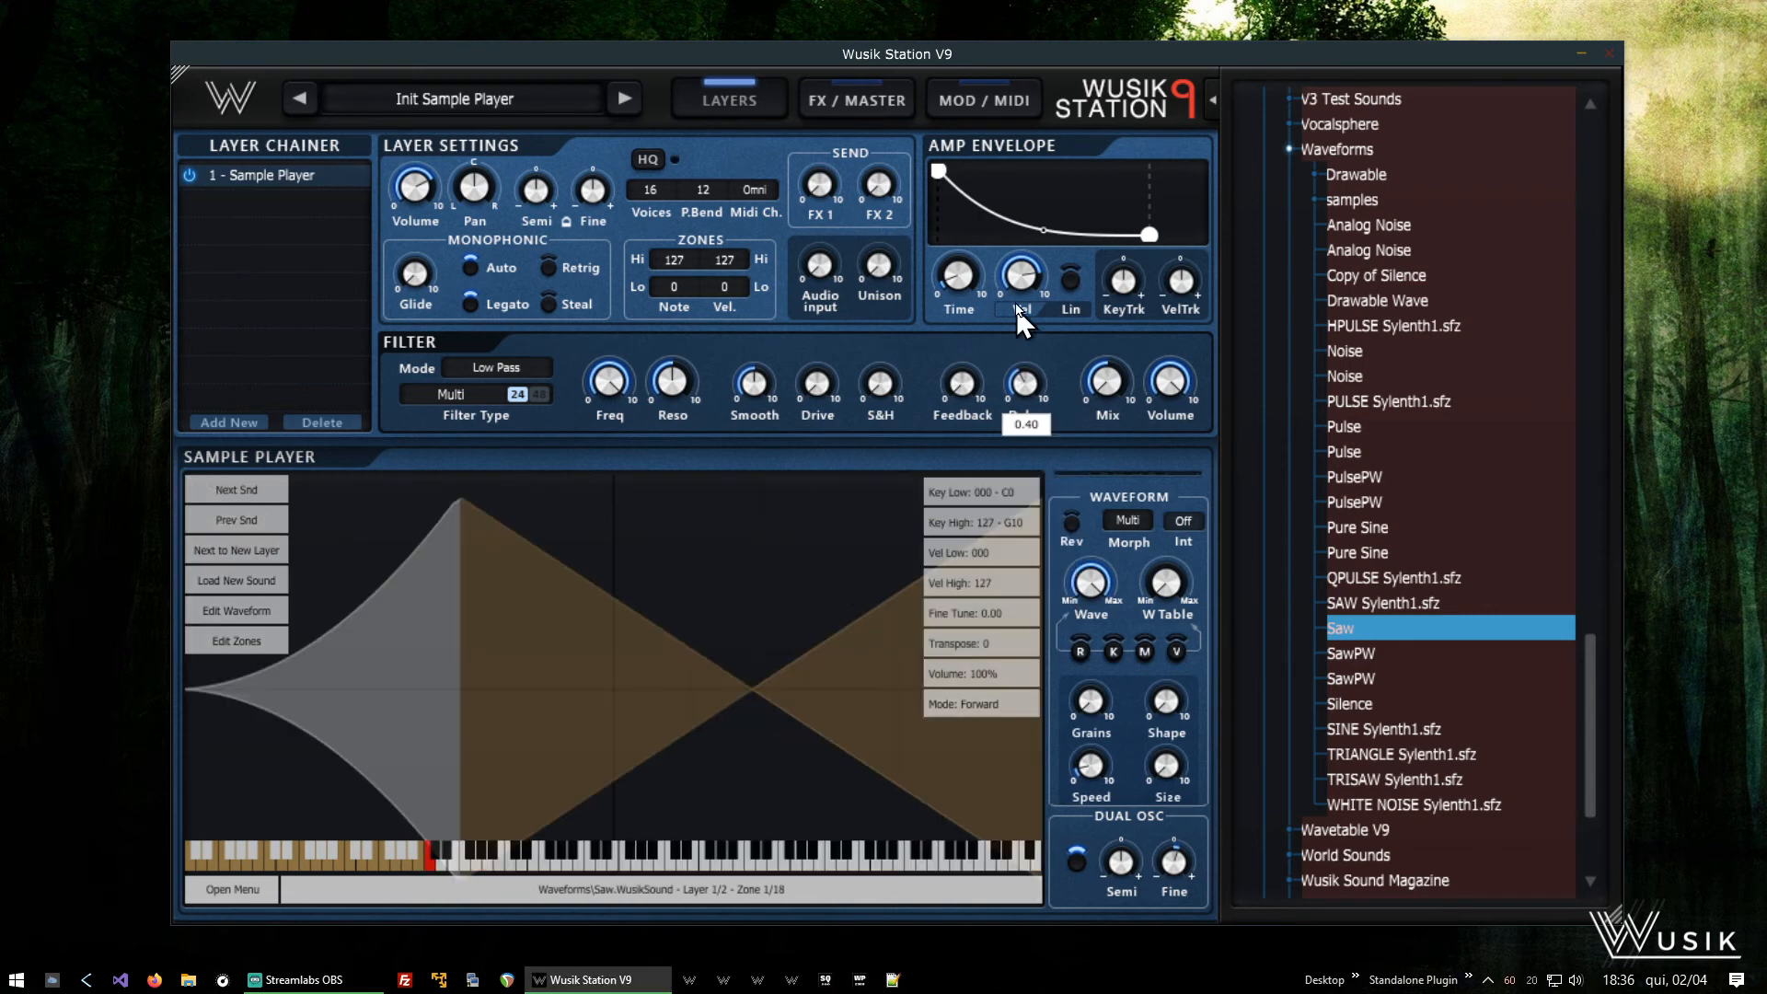
- Insert an amp envelope node to form a near-instant attack from zero to full level, and move the end node further out
right_click(958, 184)
left_click(954, 202)
left_click_drag(938, 169, 933, 320)
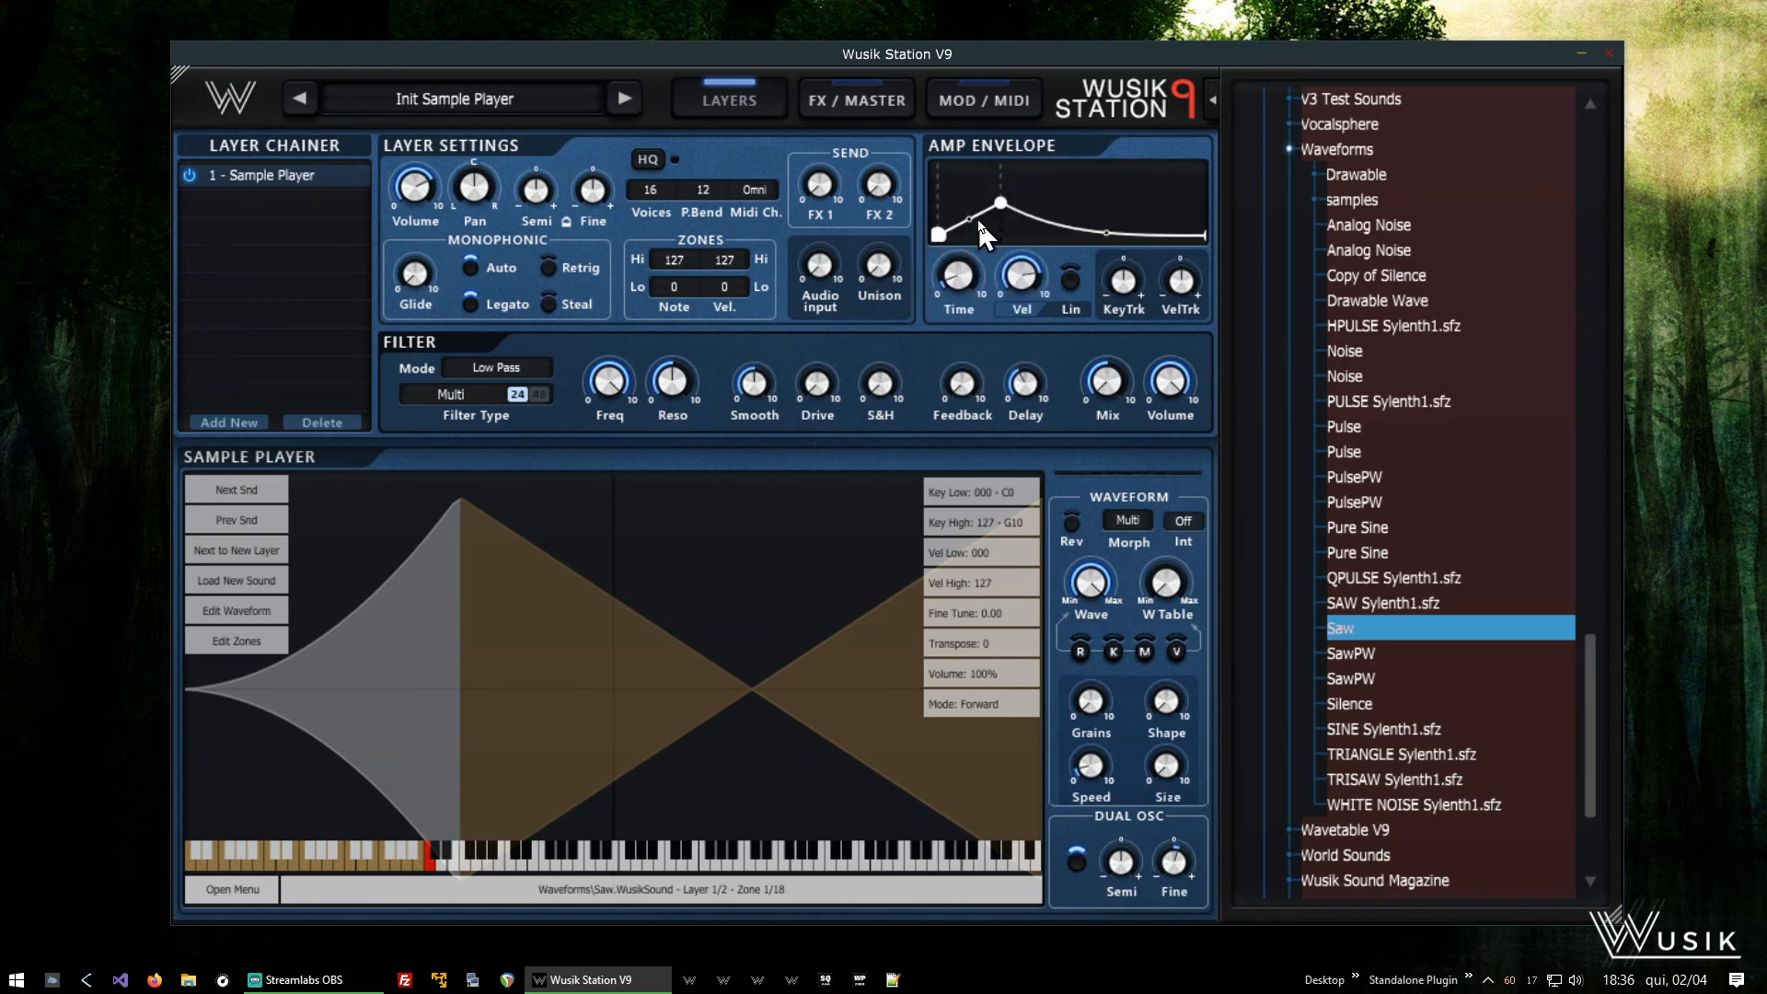
left_click_drag(1001, 203, 936, 159)
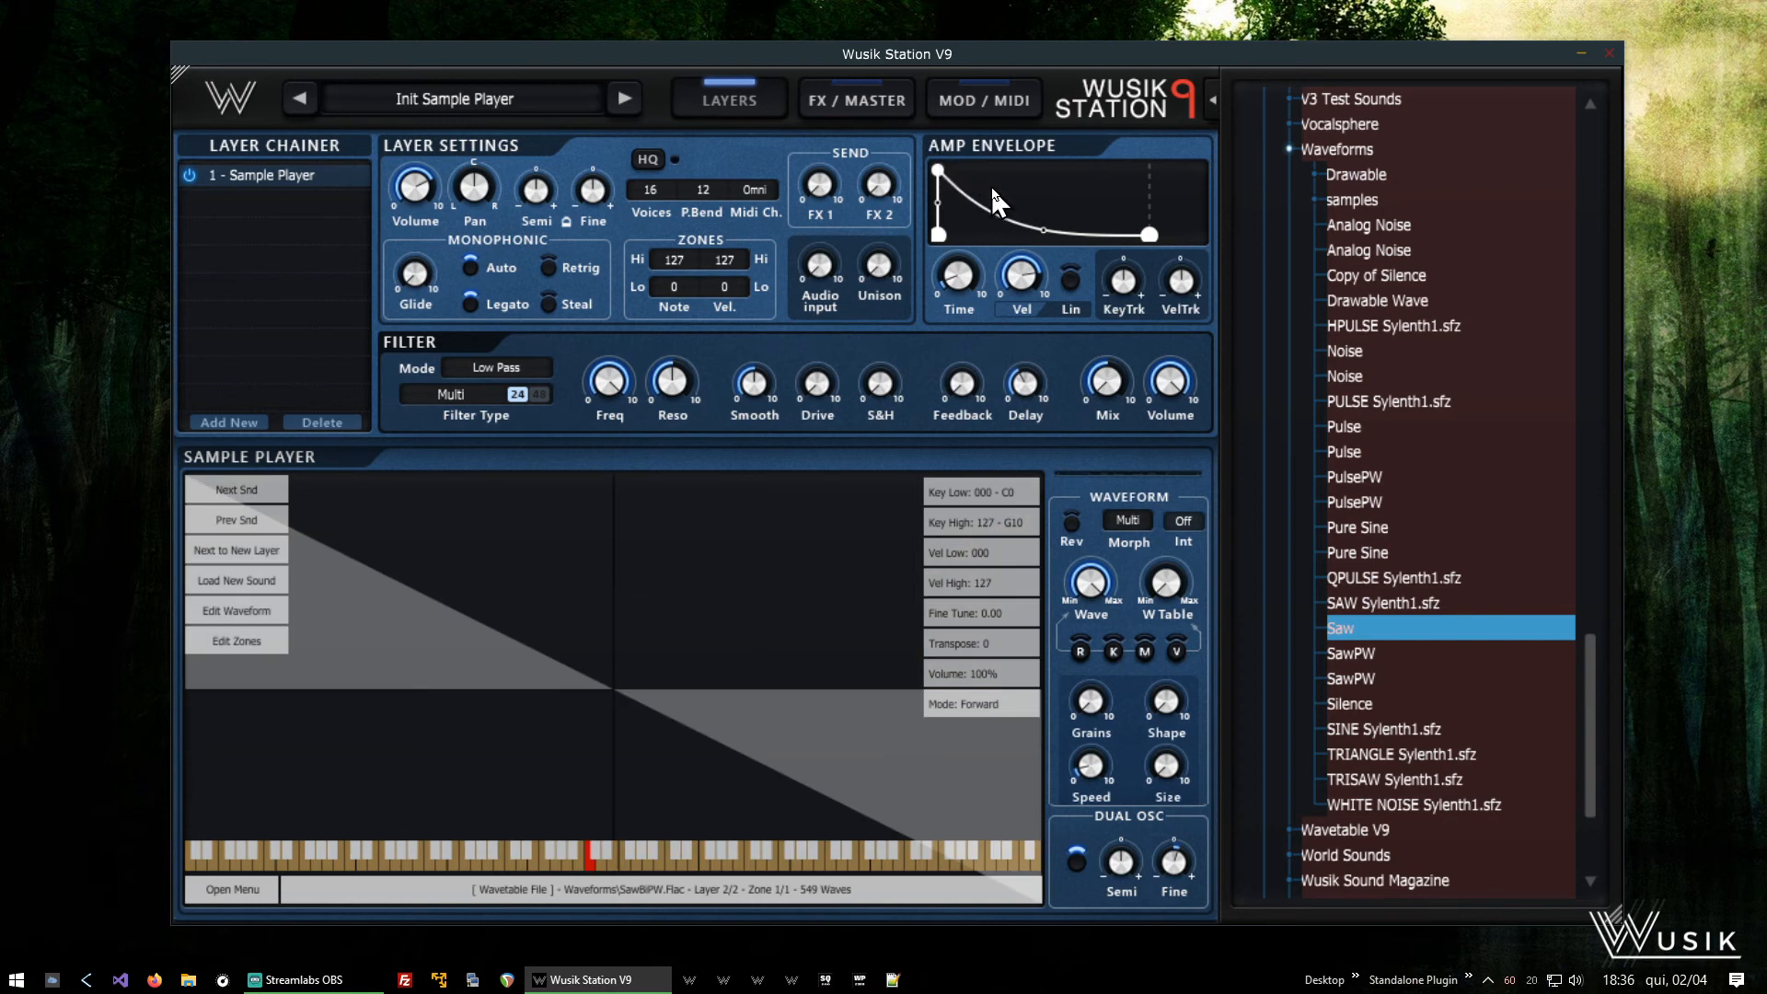
left_click_drag(992, 189, 1332, 233)
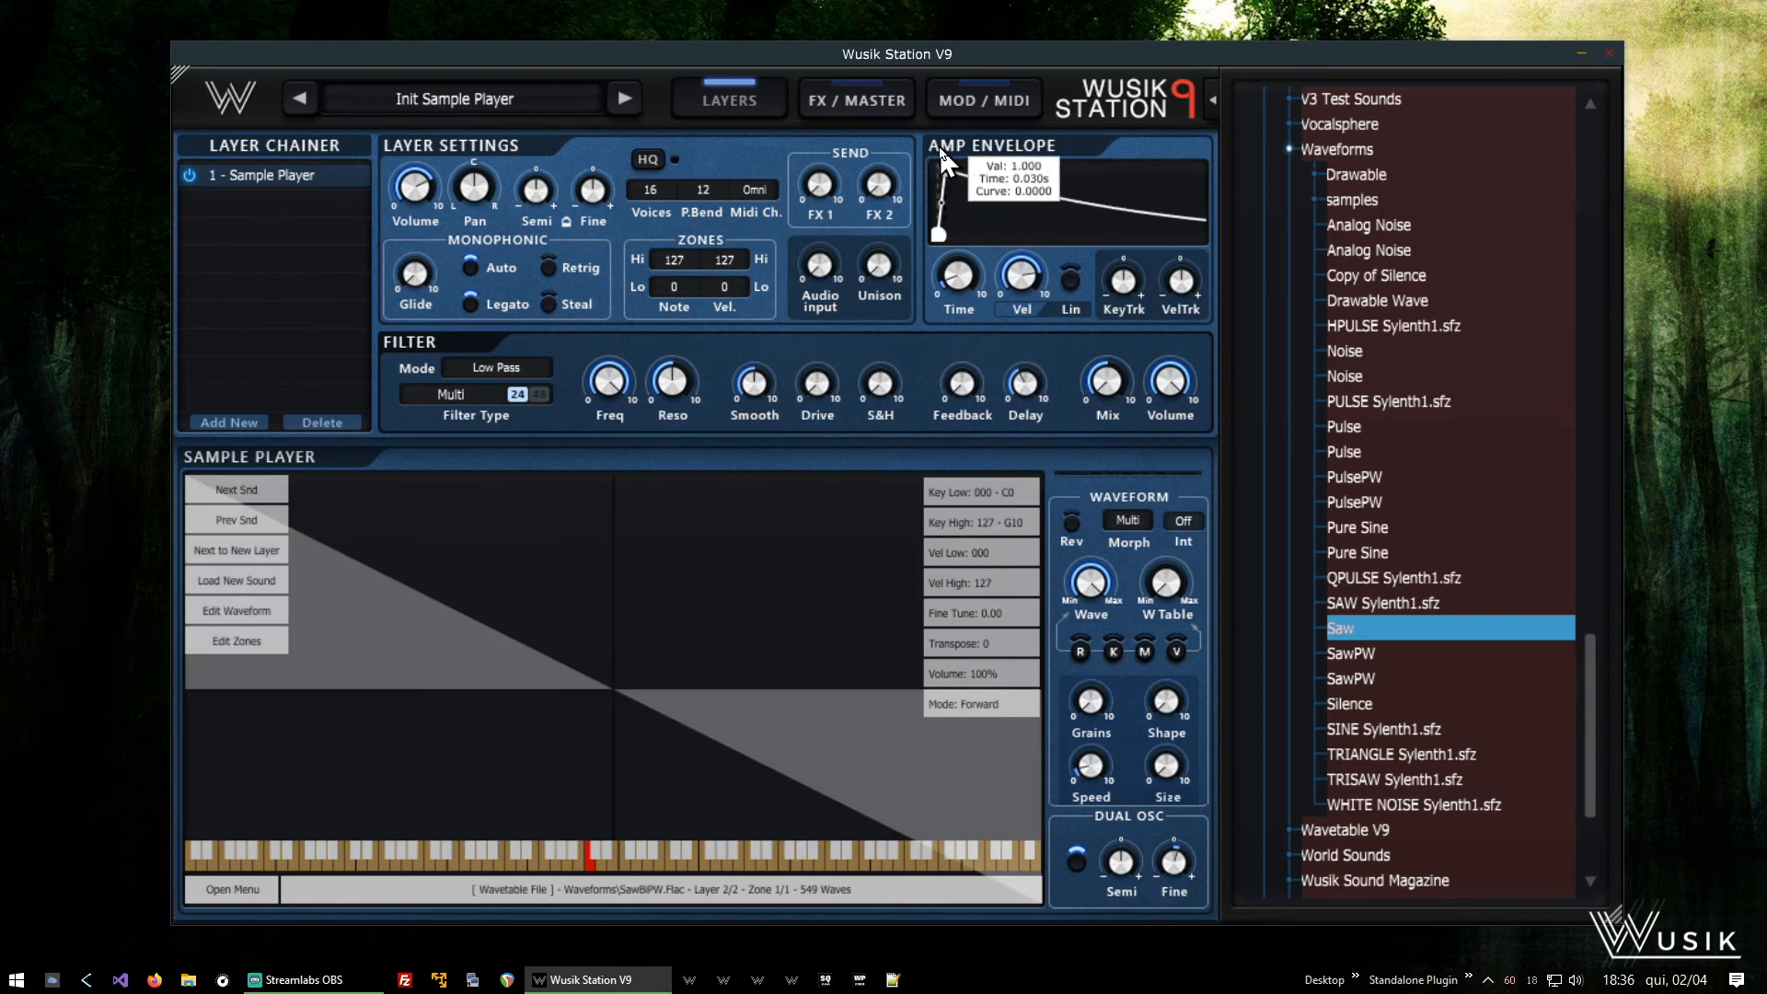
left_click_drag(939, 151, 946, 151)
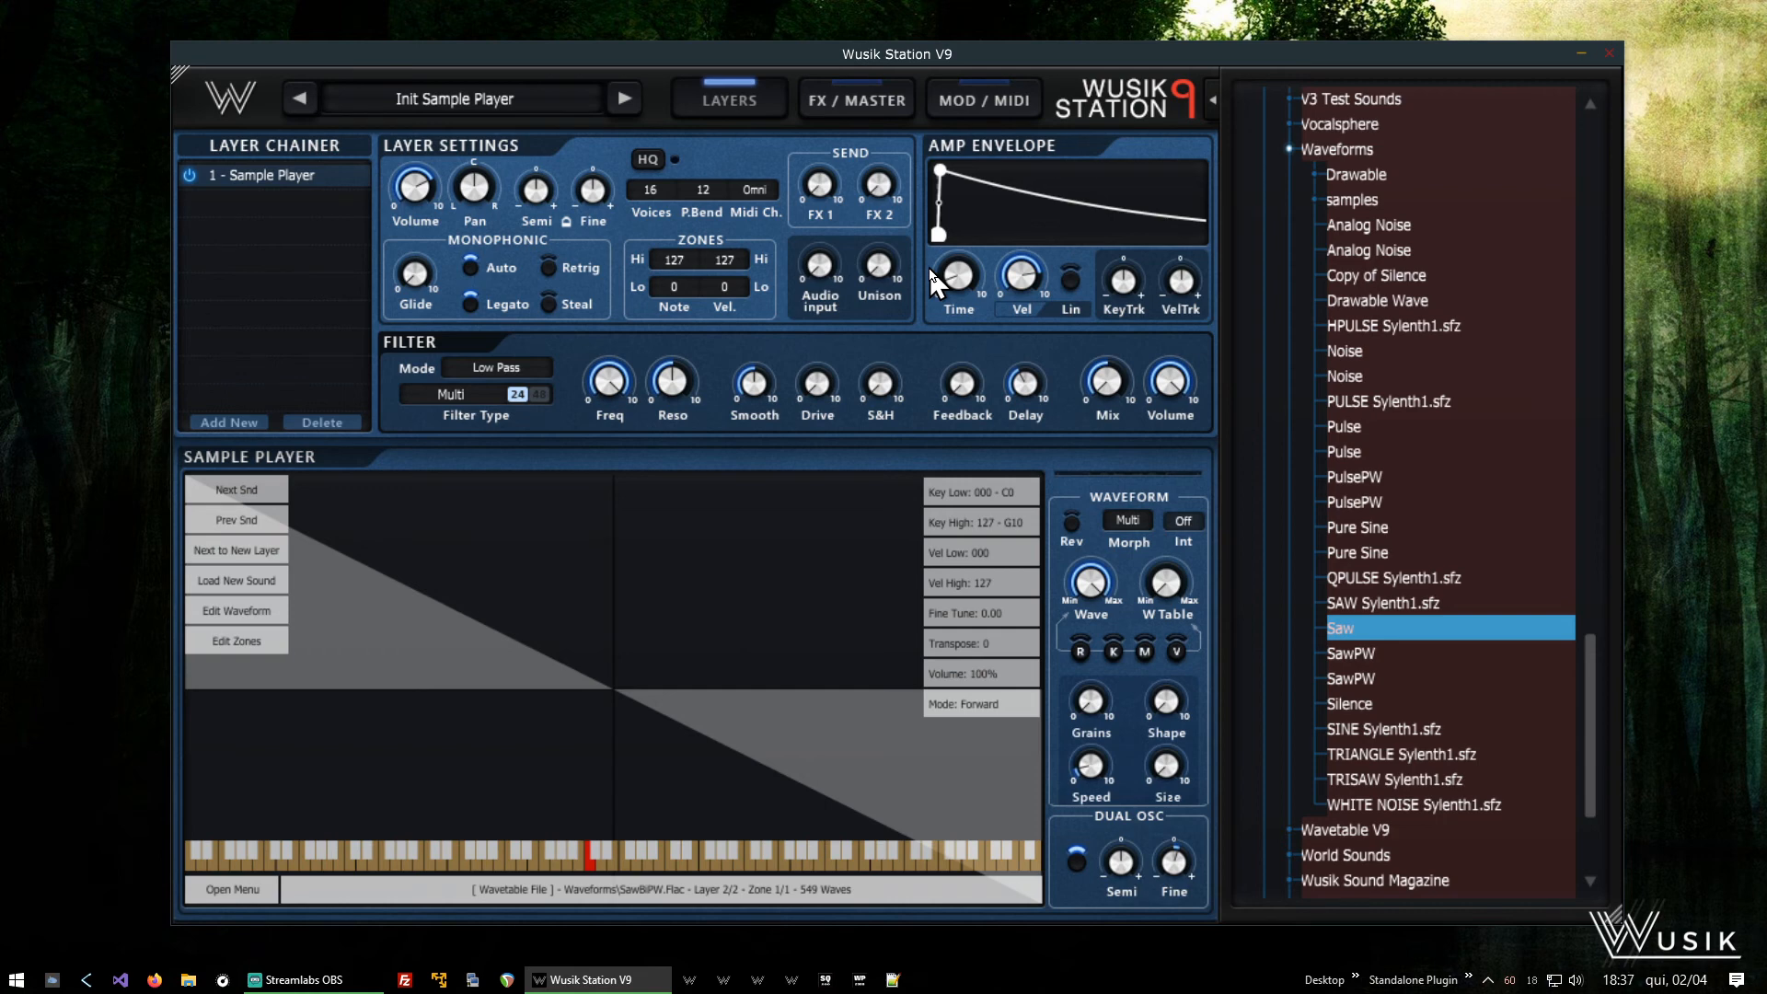
right_click(802, 598)
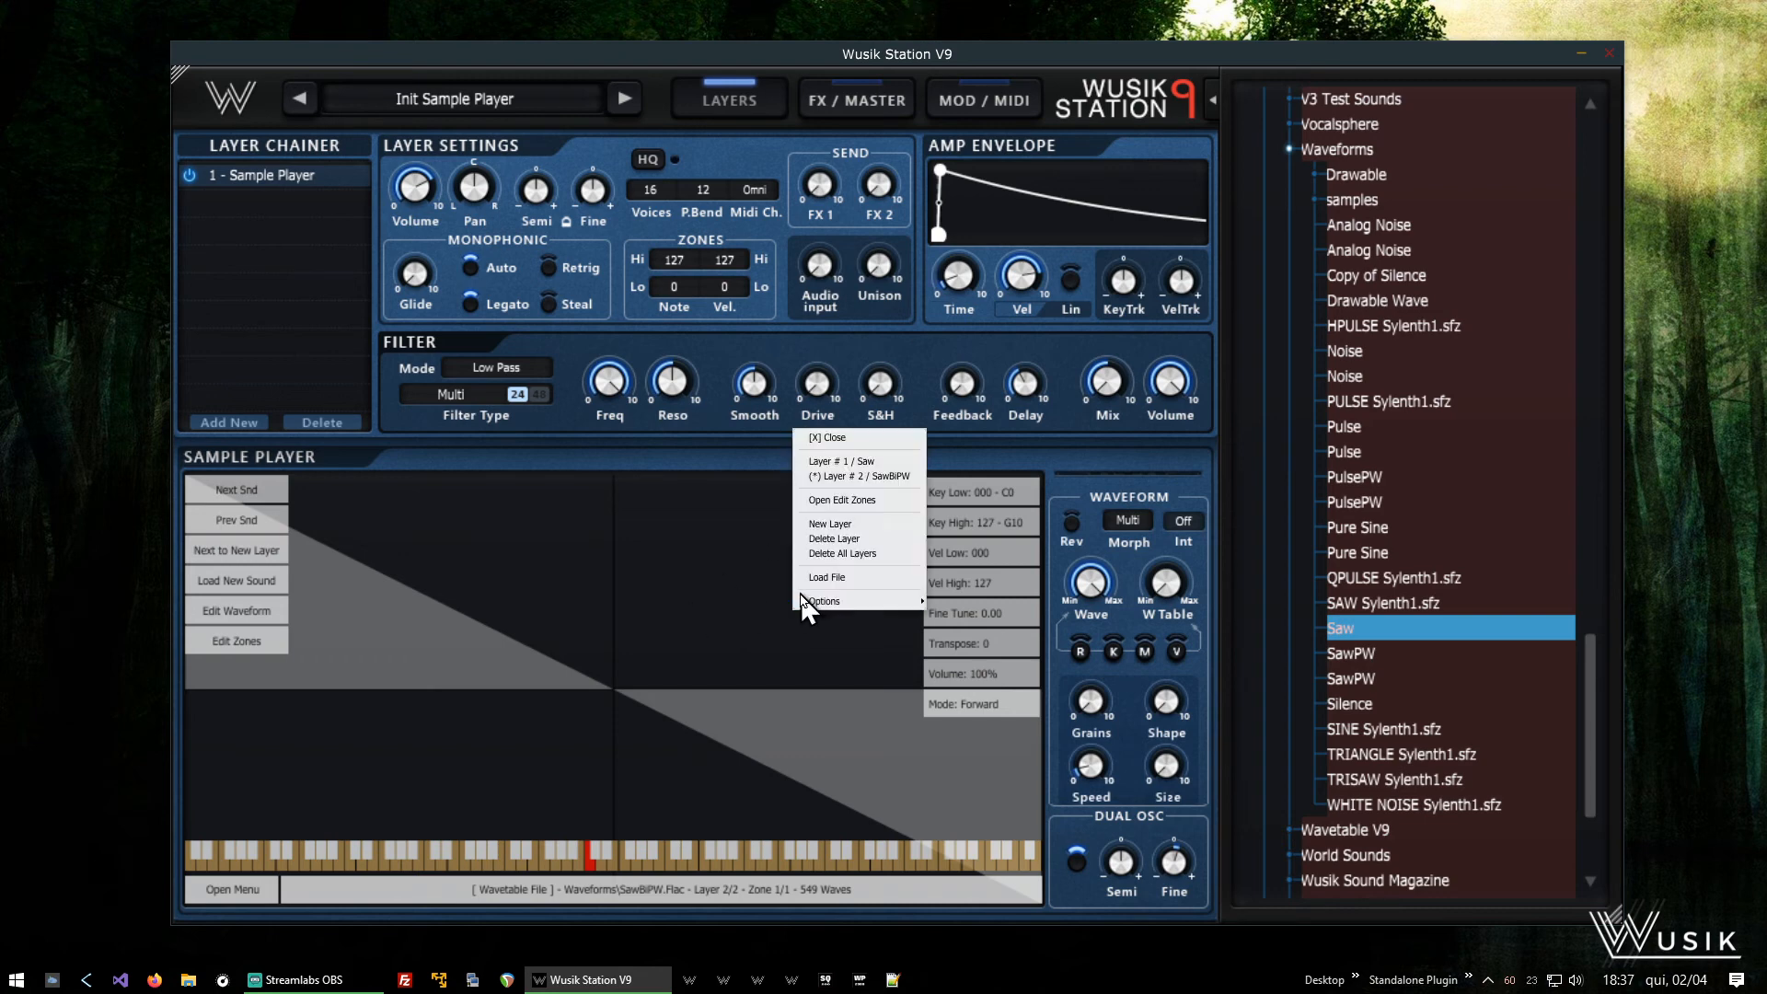
left_click(857, 437)
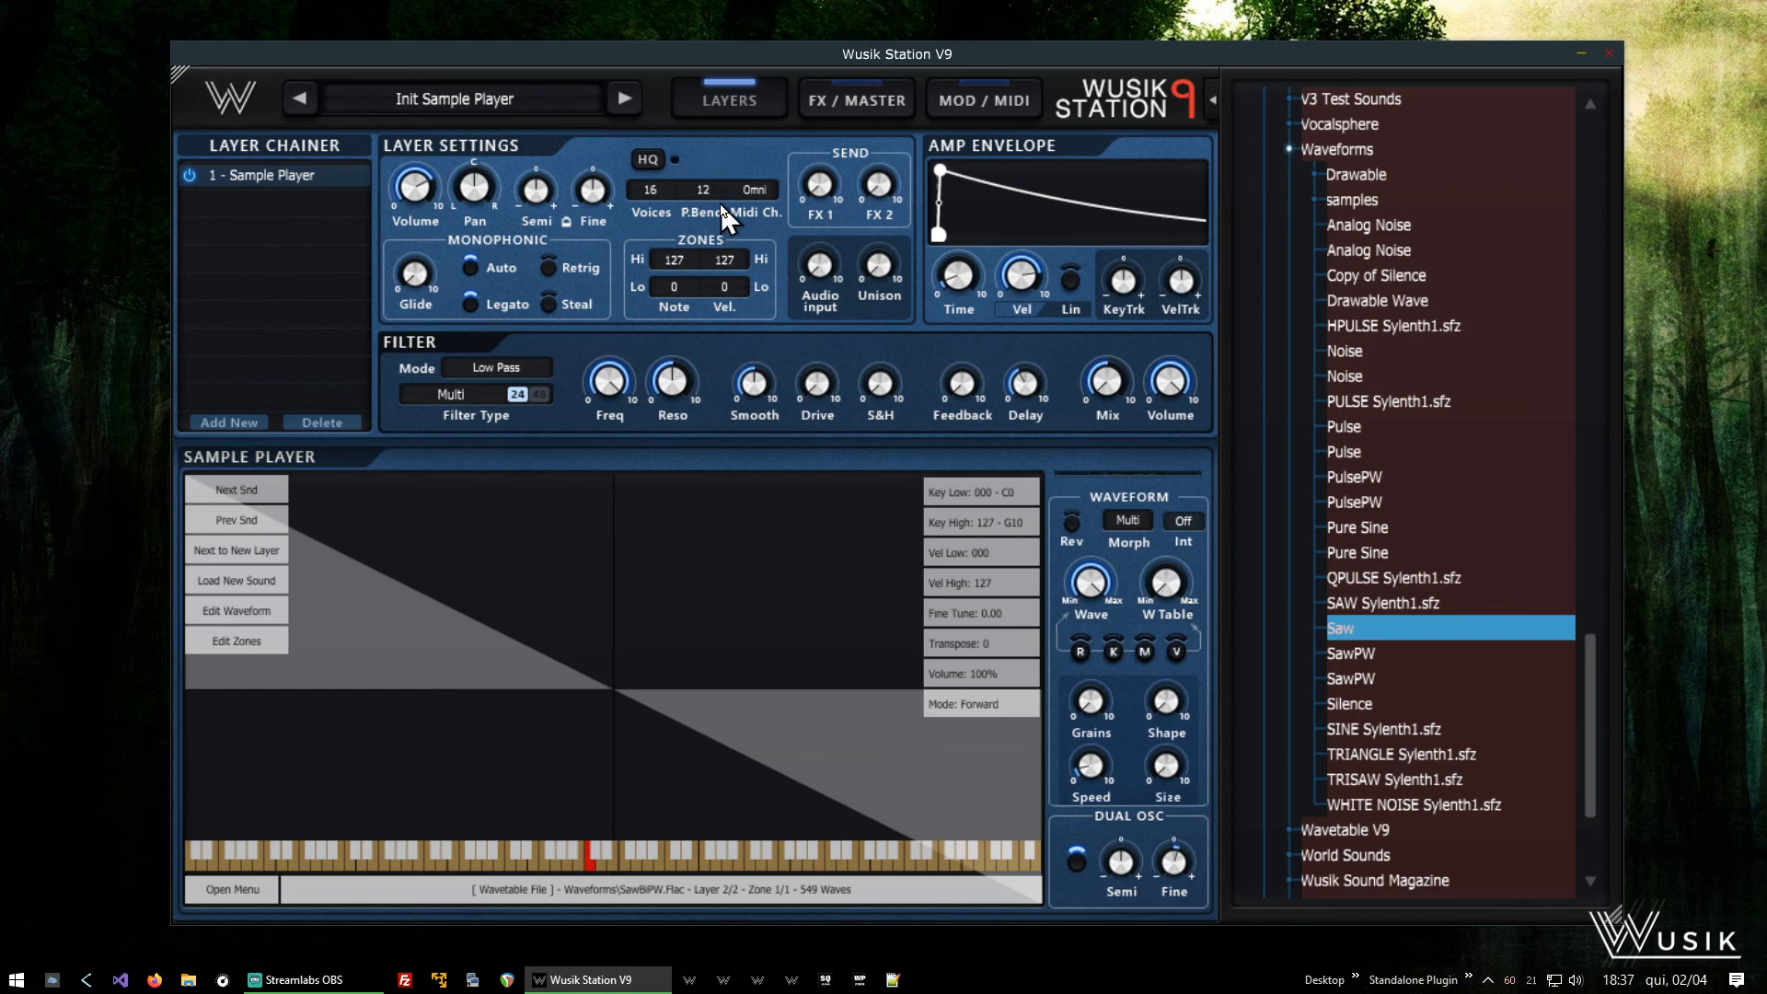
- Raise the layer's FX 1 send and load Stereo Delay into Send Effects 1
left_click_drag(816, 203, 834, 144)
left_click(856, 96)
left_click(718, 508)
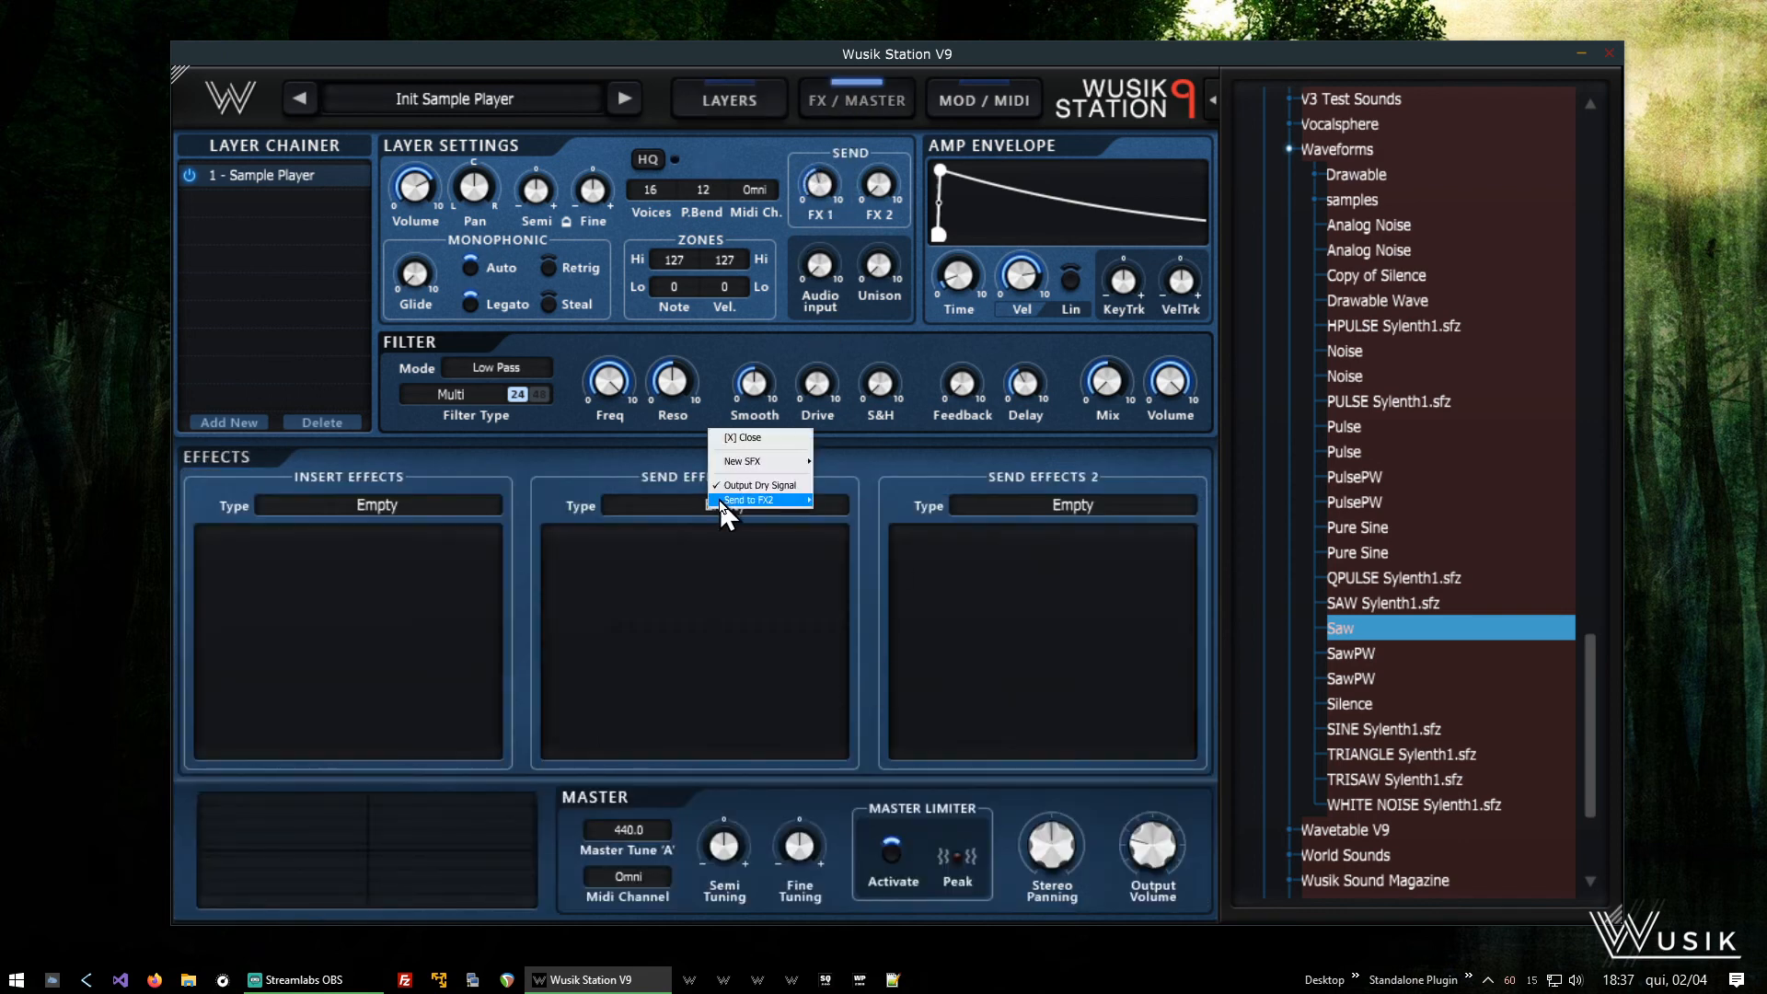
mouse_move(760, 461)
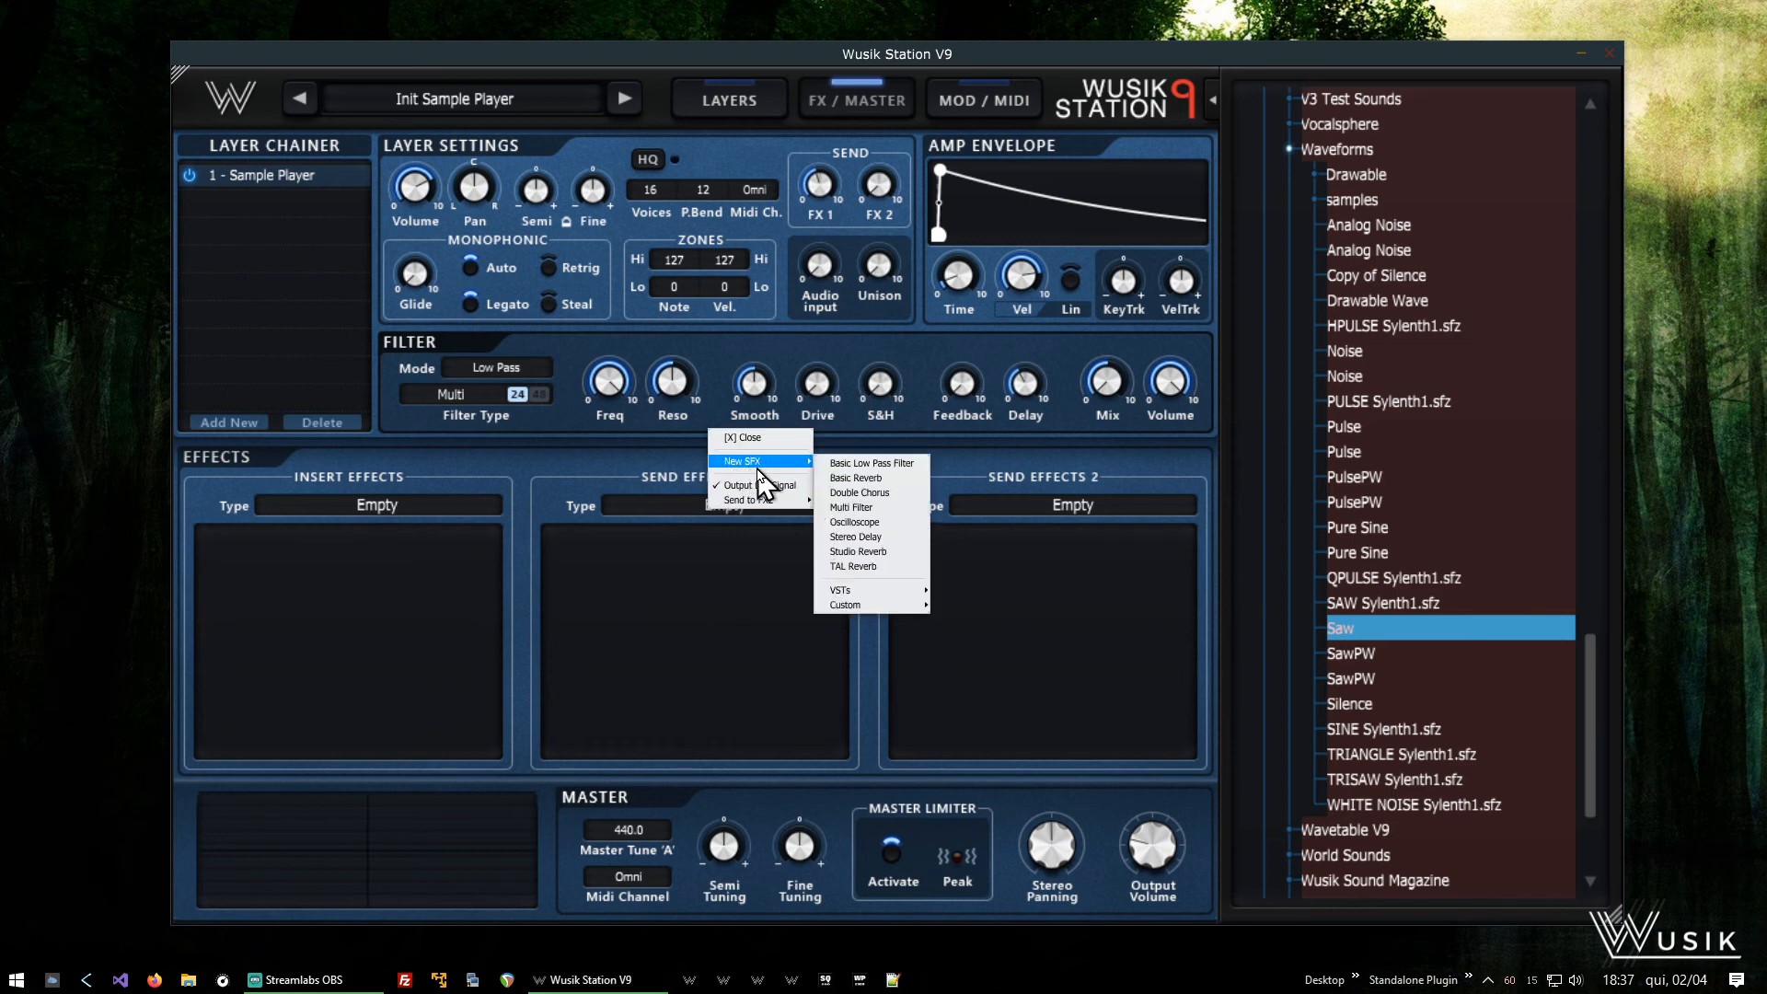
left_click(895, 541)
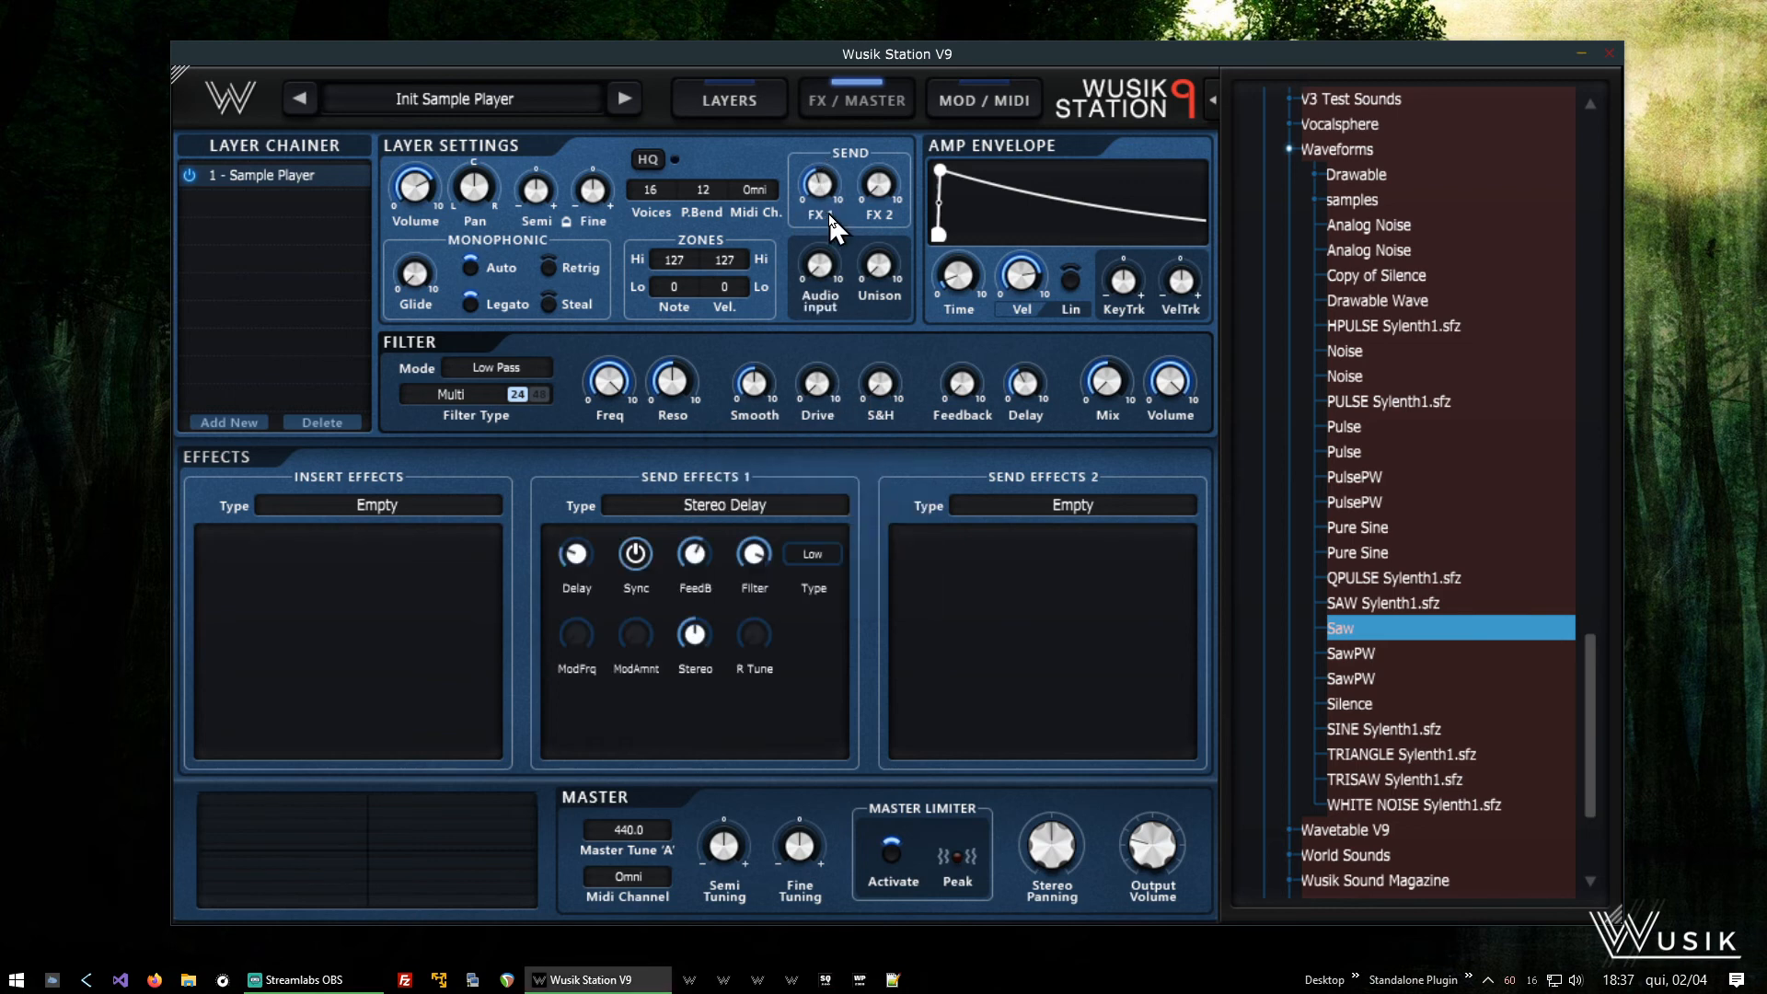
mouse_move(822, 195)
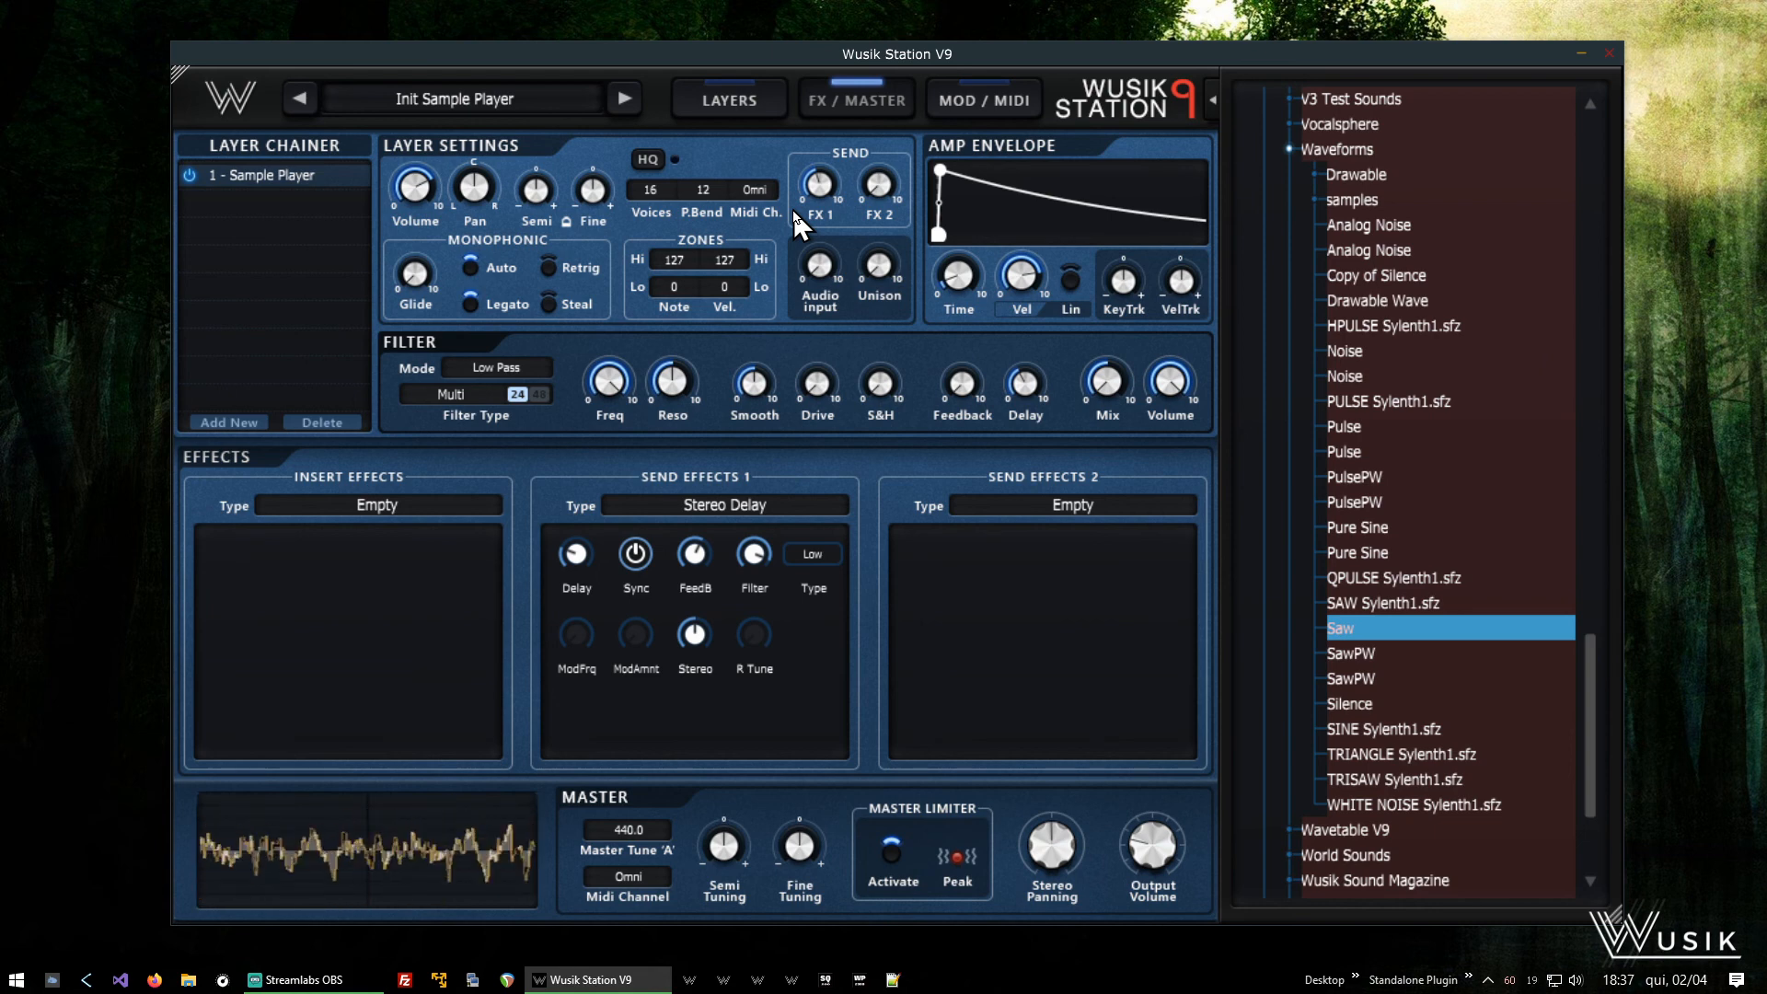
- Return to the layers page and switch the amp envelope's linear mode on, off and on again
left_click(733, 99)
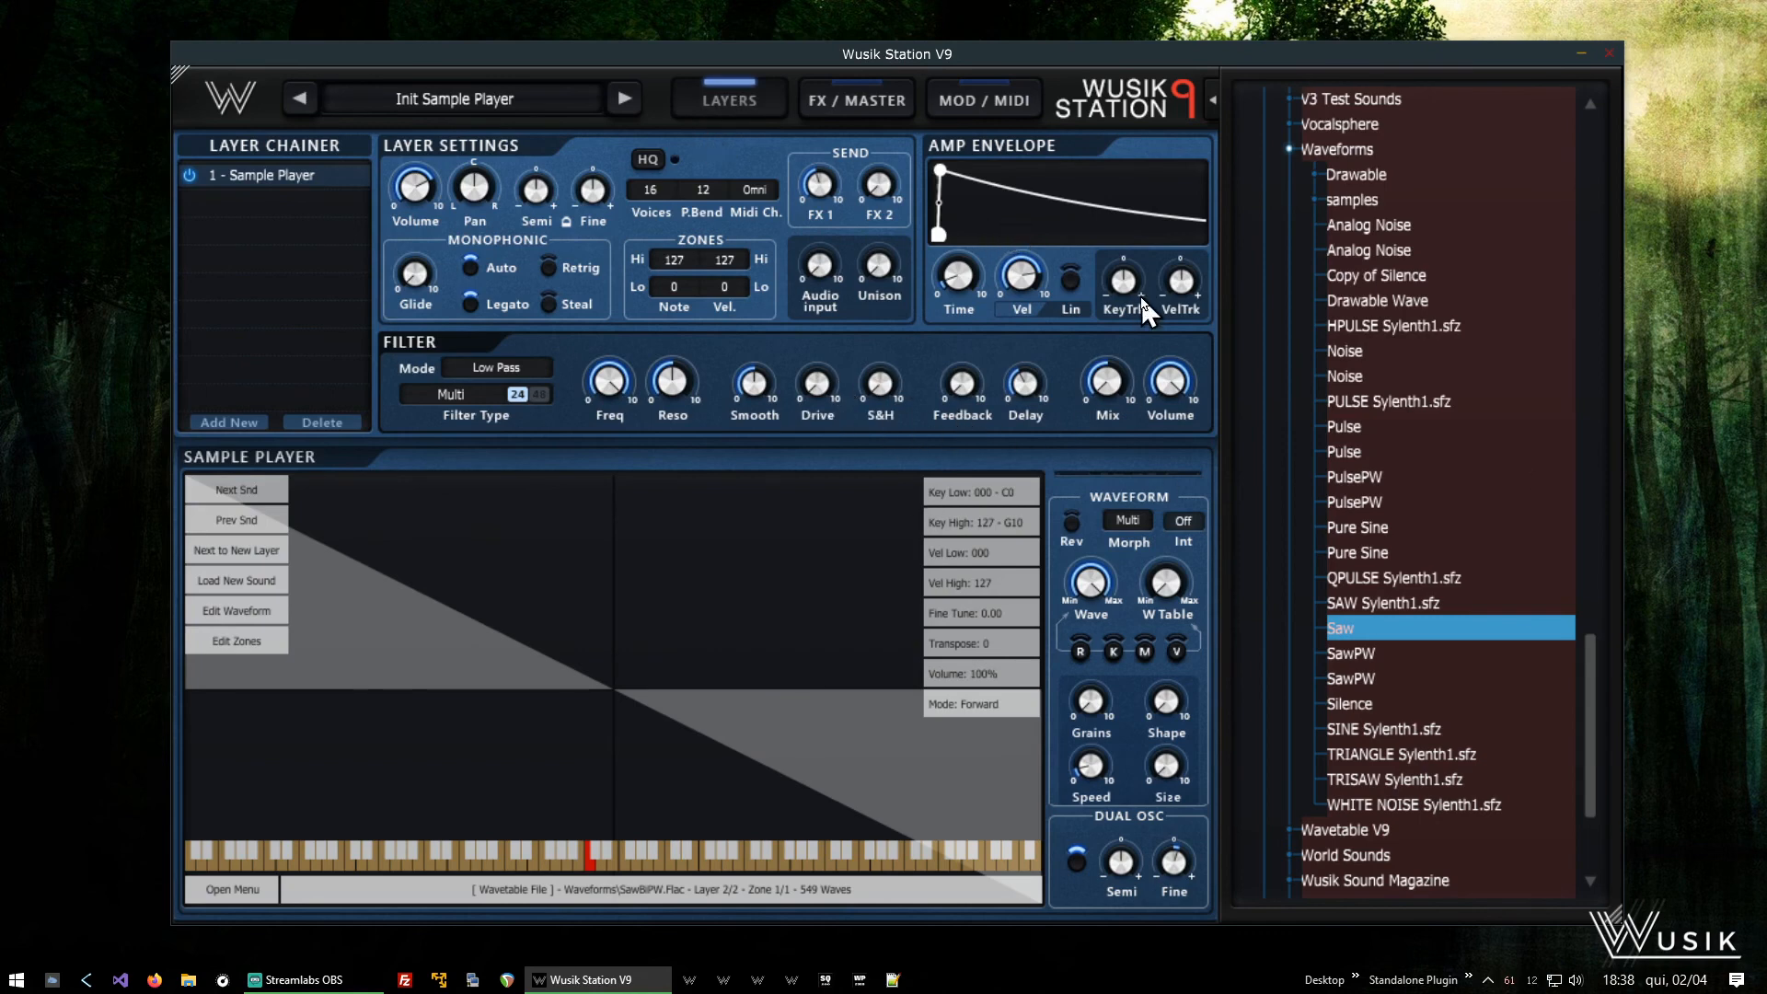
mouse_move(1025, 267)
mouse_move(1028, 299)
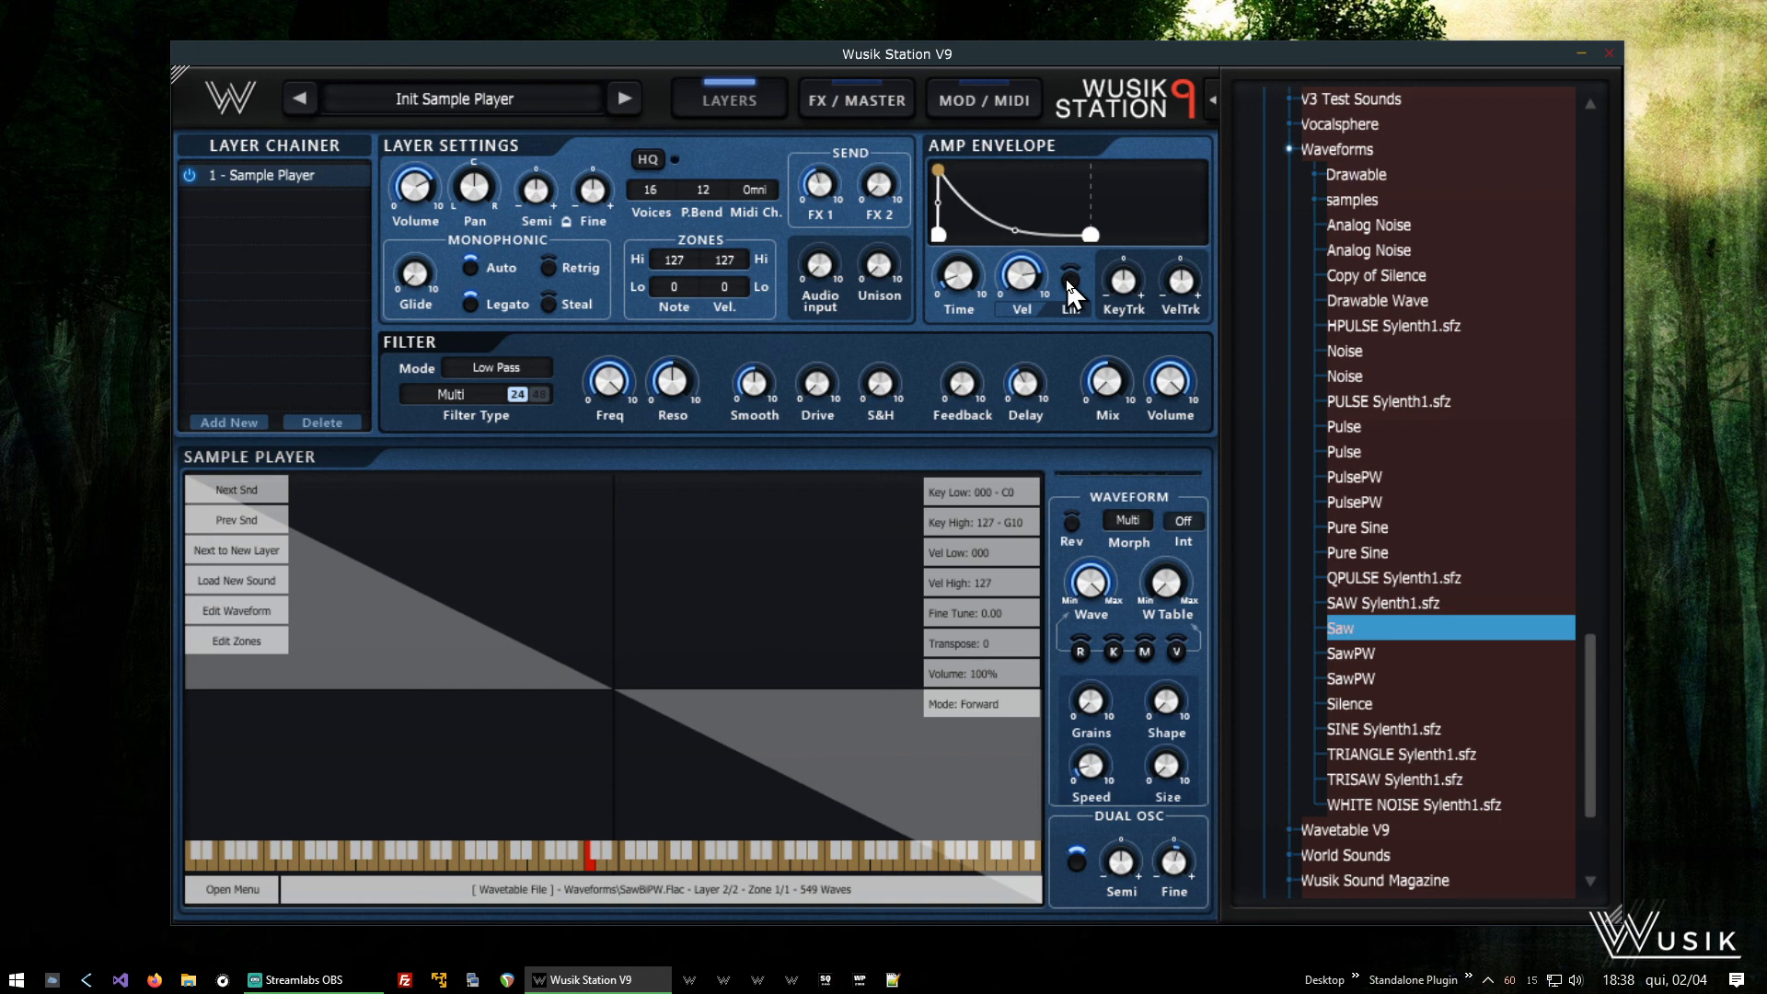
left_click(1069, 281)
mouse_move(958, 184)
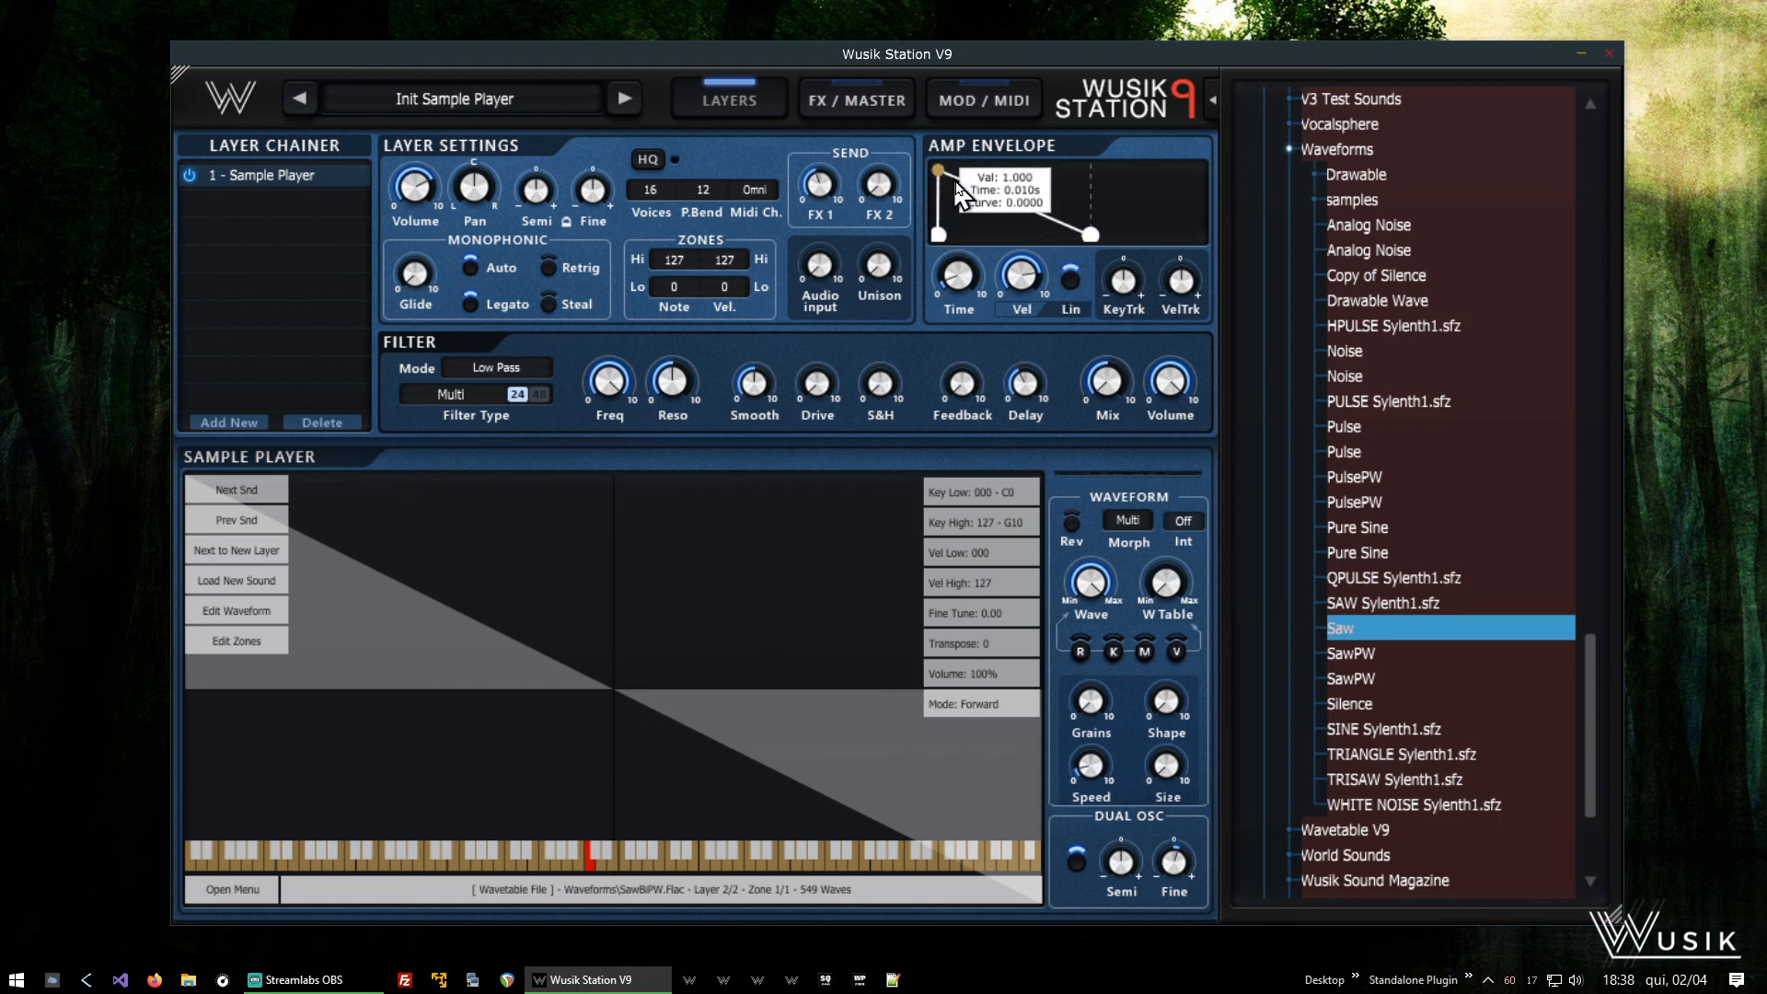
left_click(1072, 285)
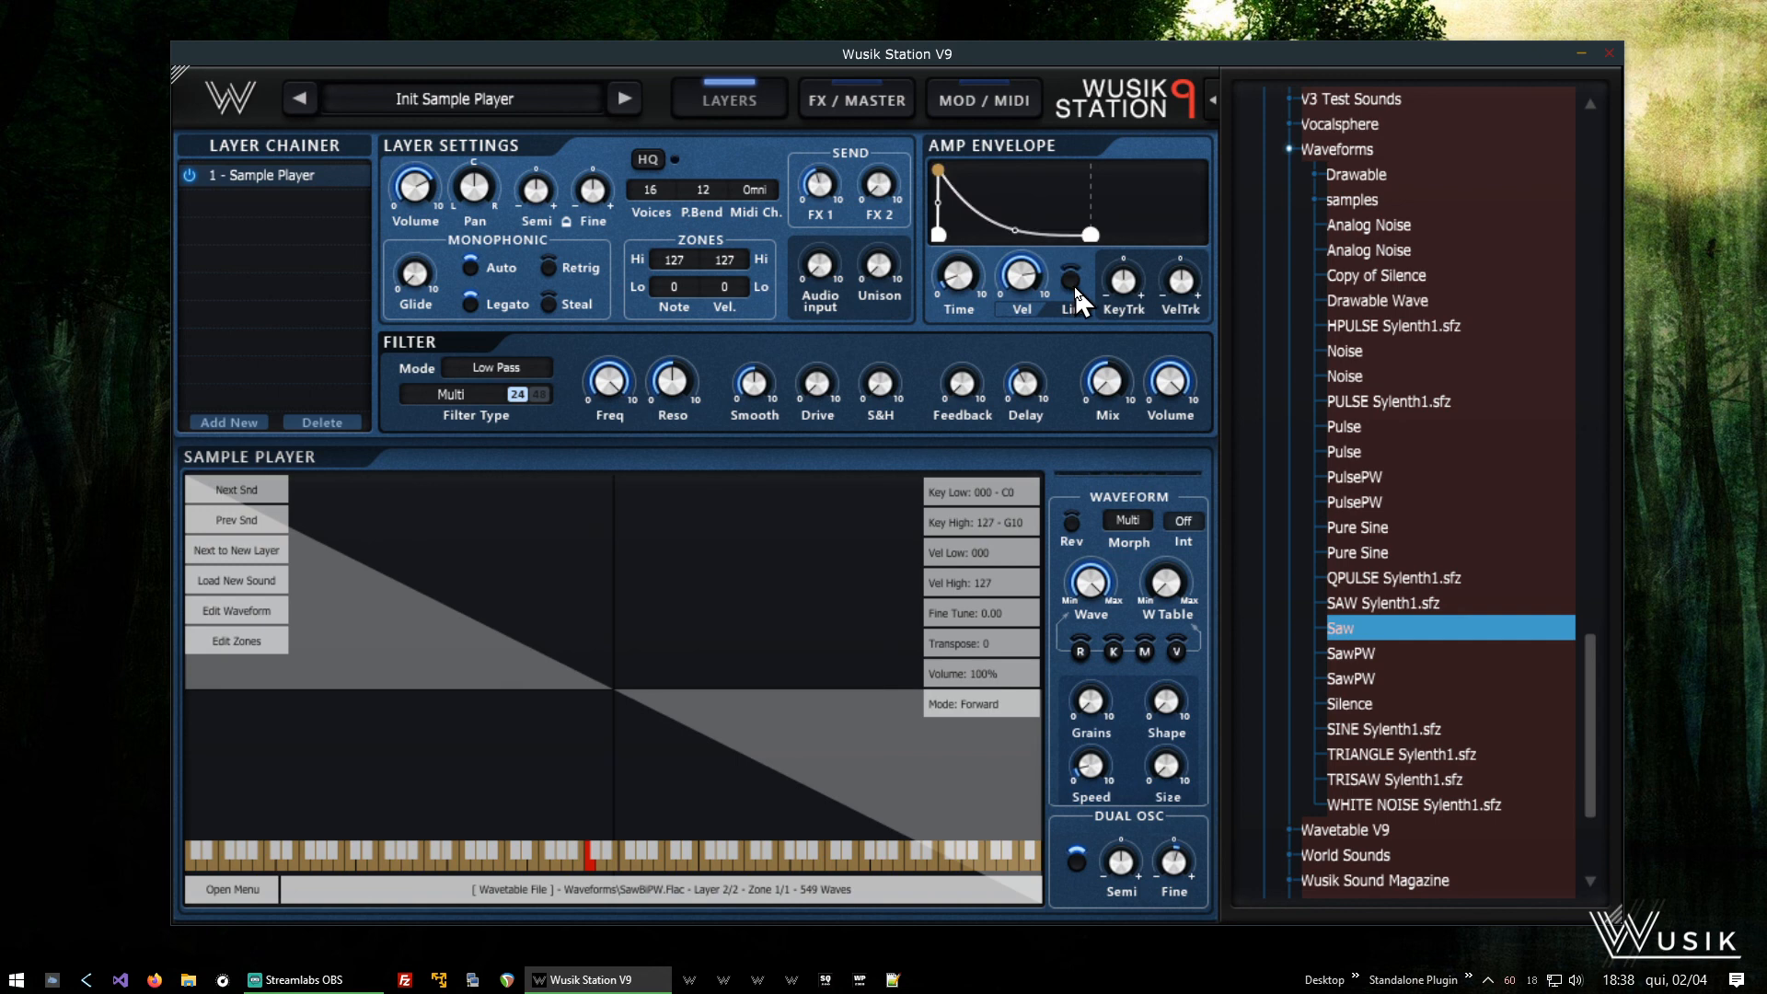
left_click(1073, 284)
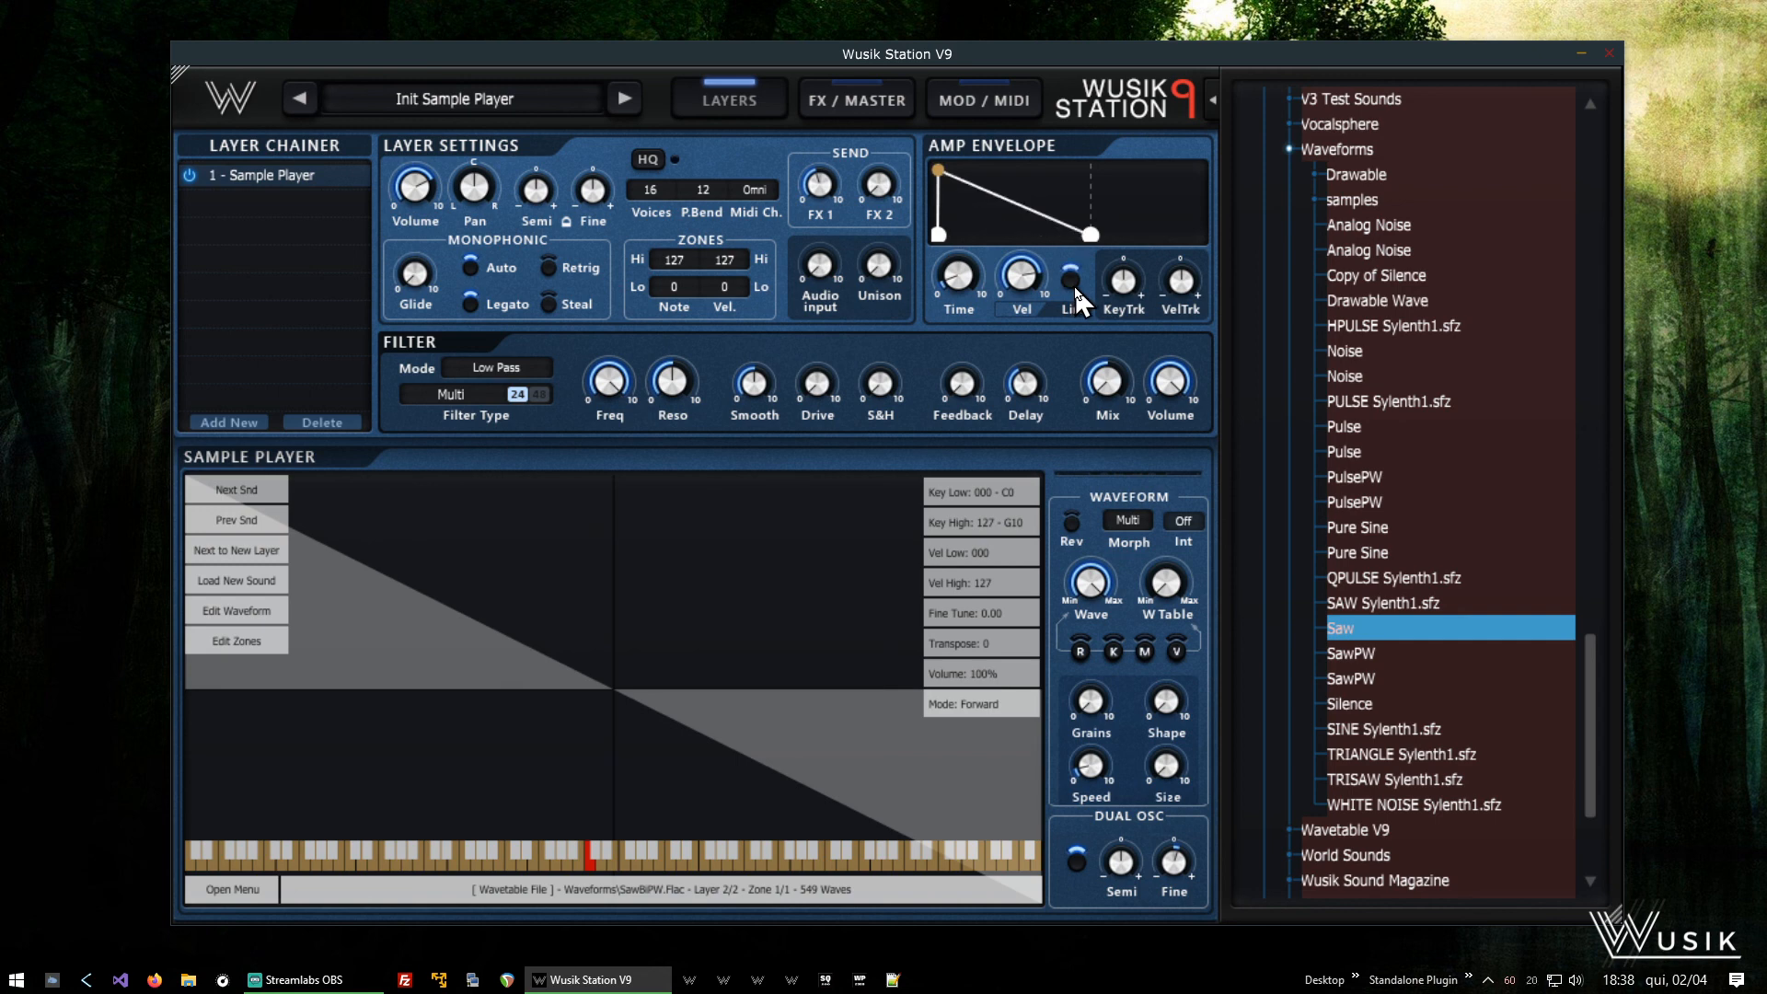
- Turn off the amp envelope's linear mode and view the mod envelope's options on the modulation and MIDI page
left_click(1073, 283)
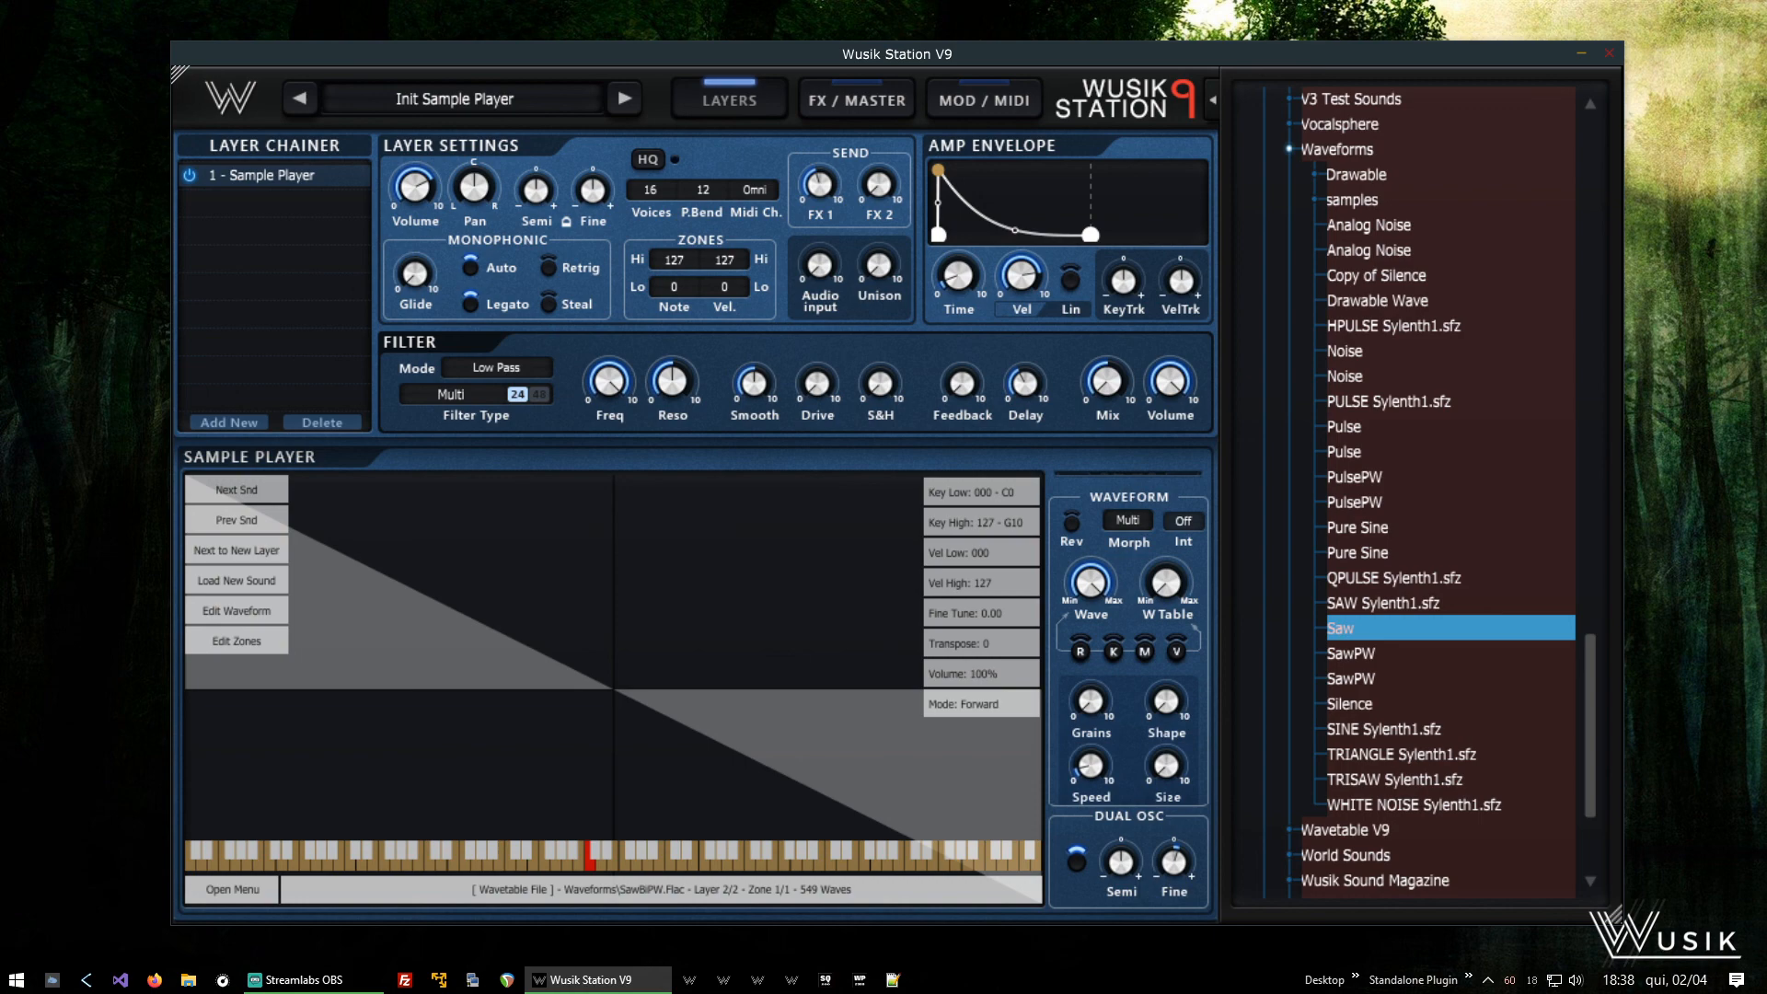
left_click(861, 103)
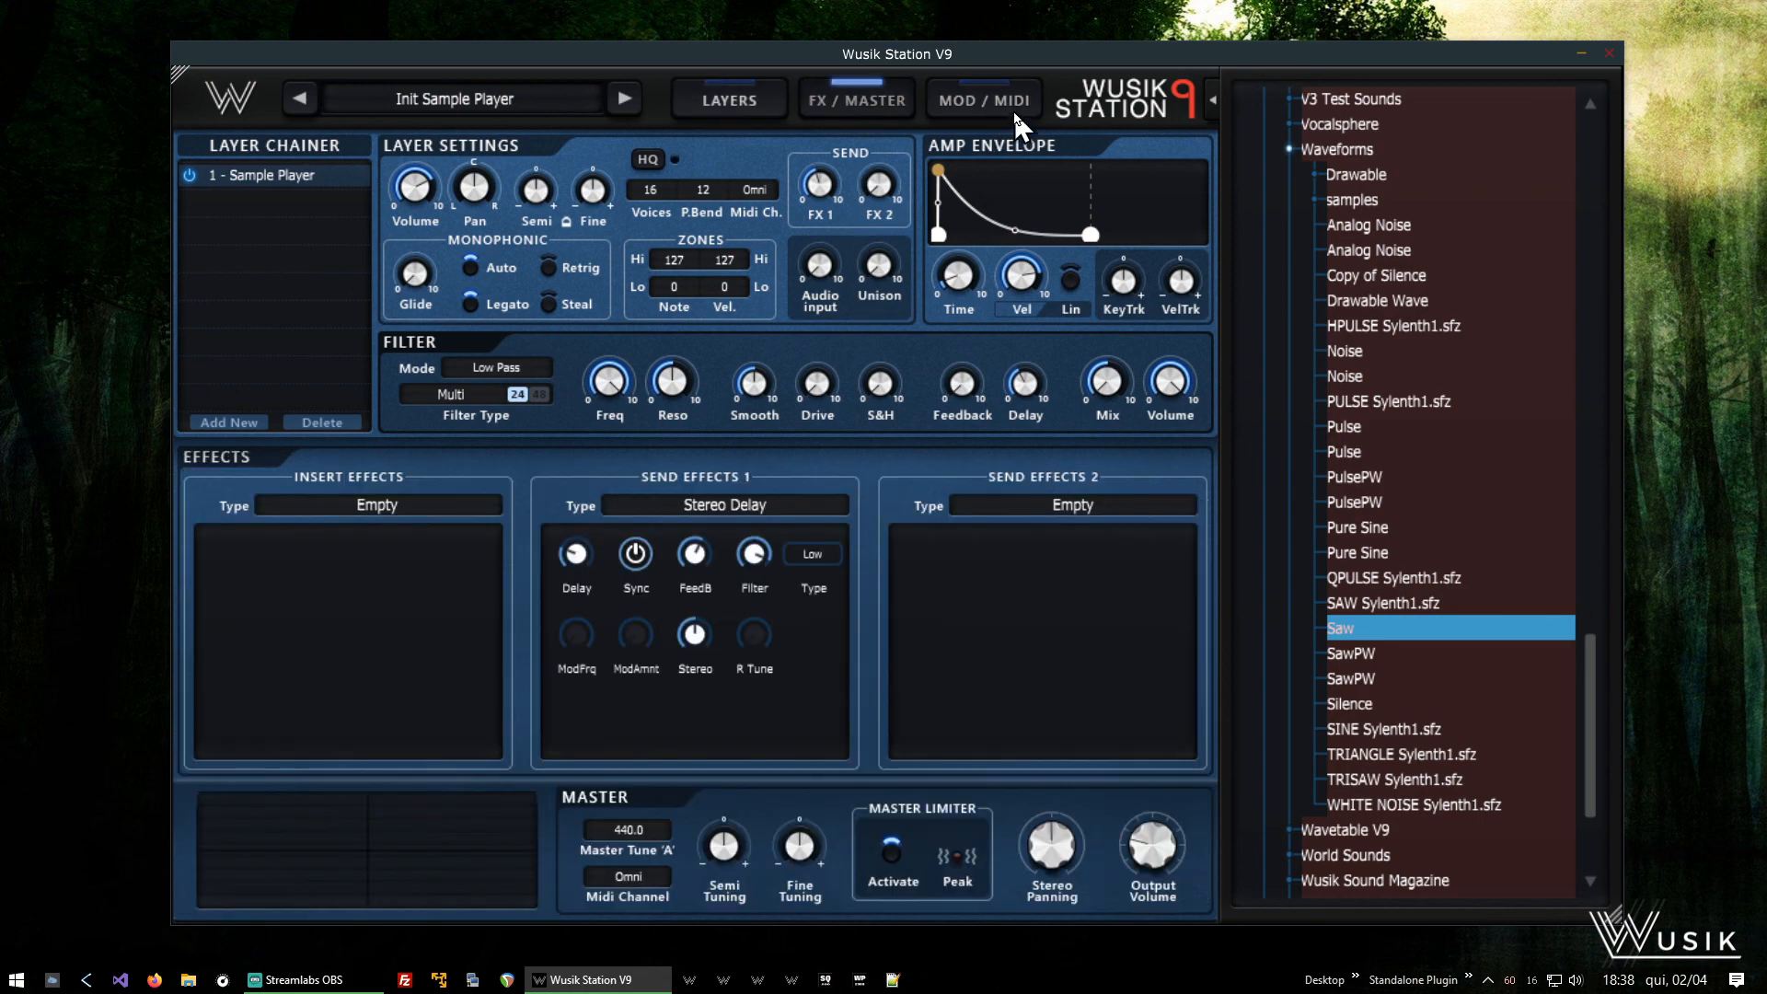
left_click(1012, 106)
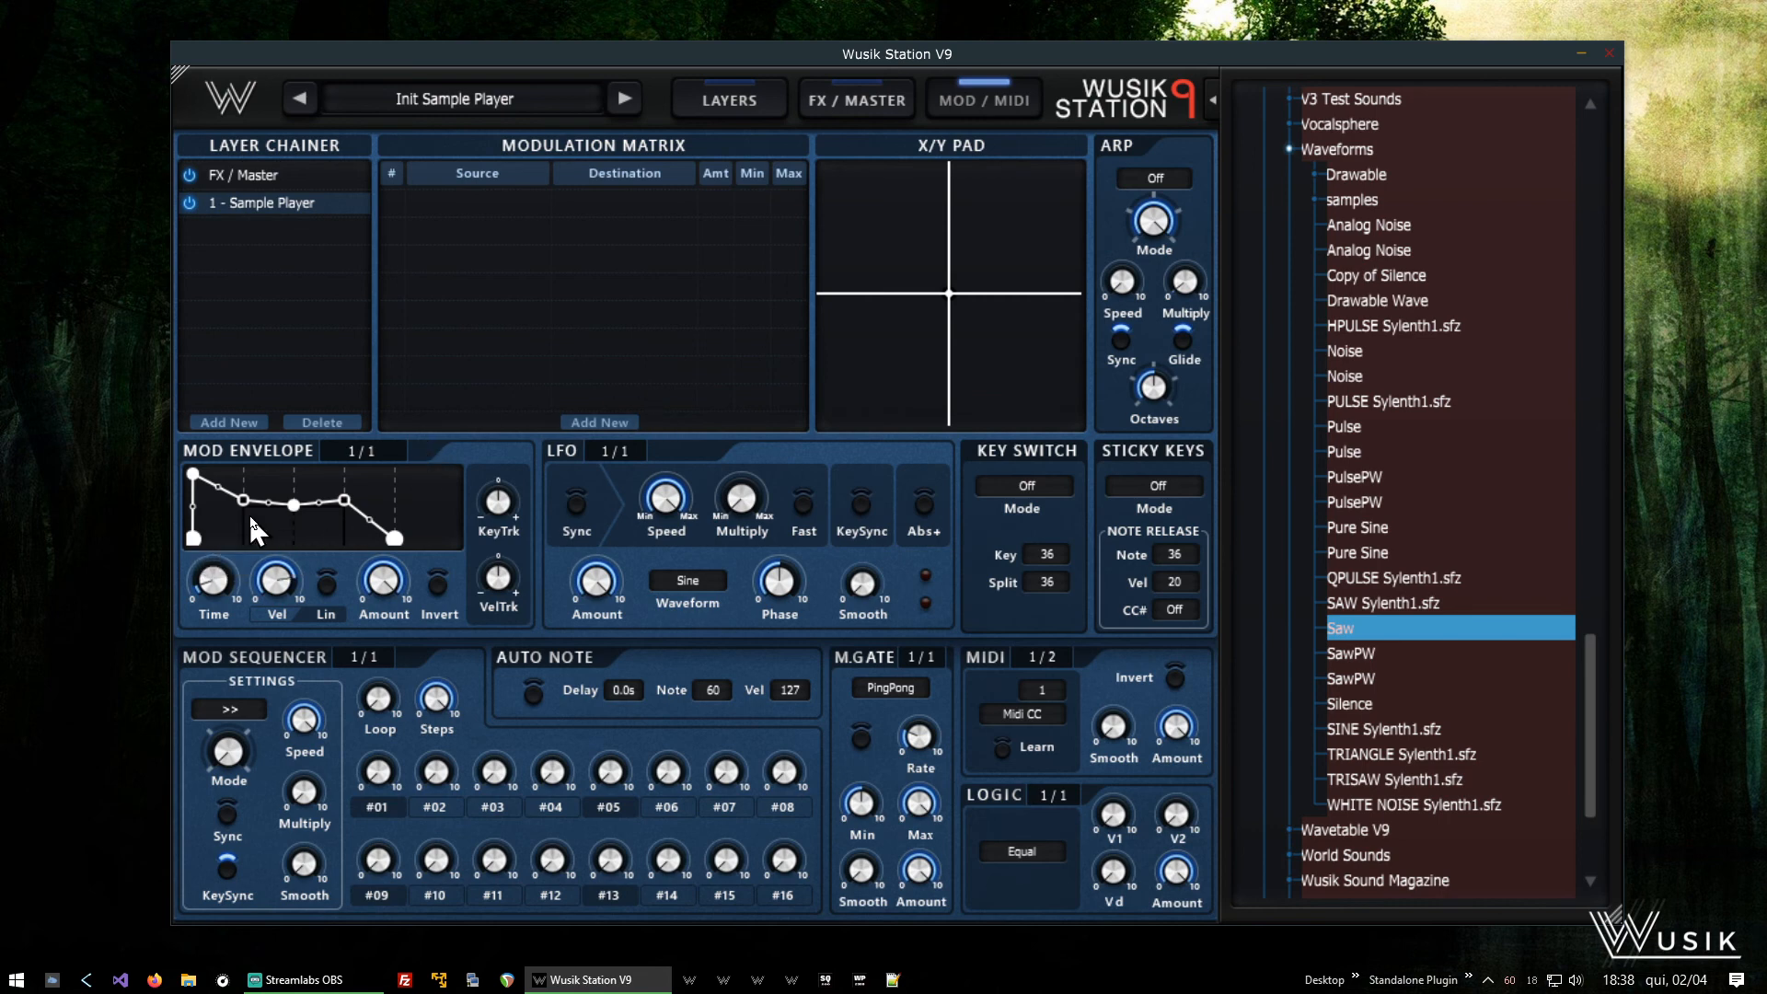
right_click(332, 537)
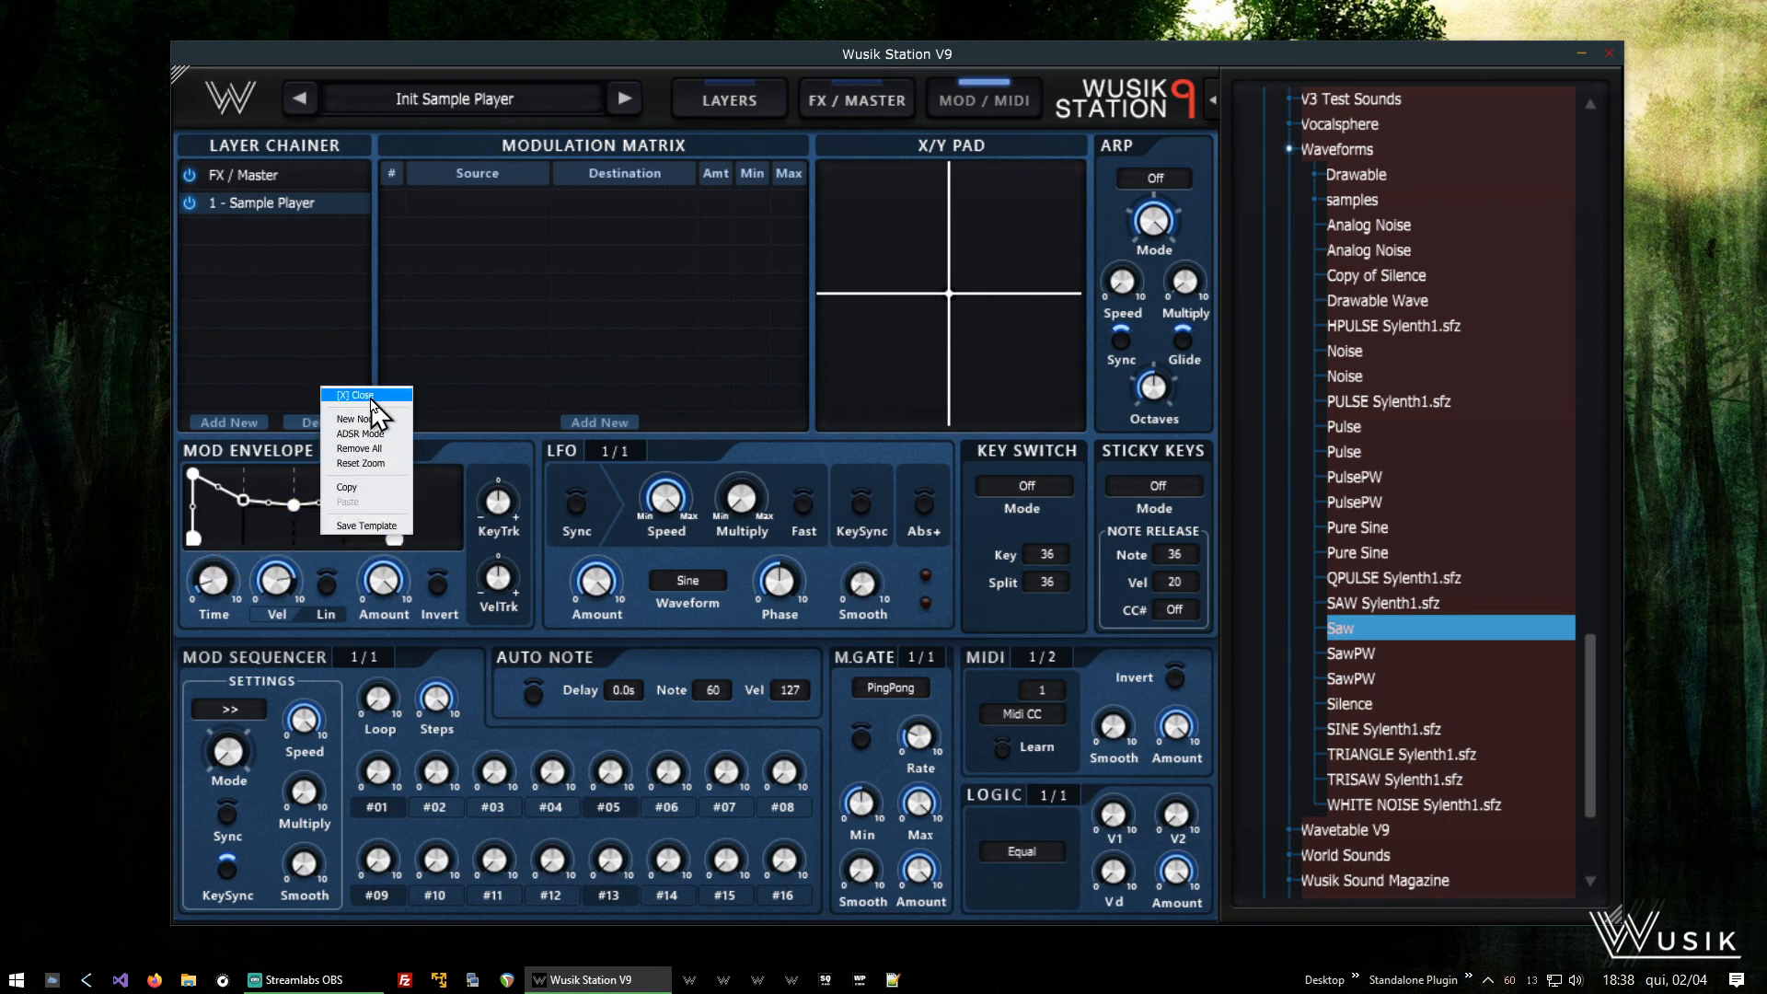
left_click(375, 405)
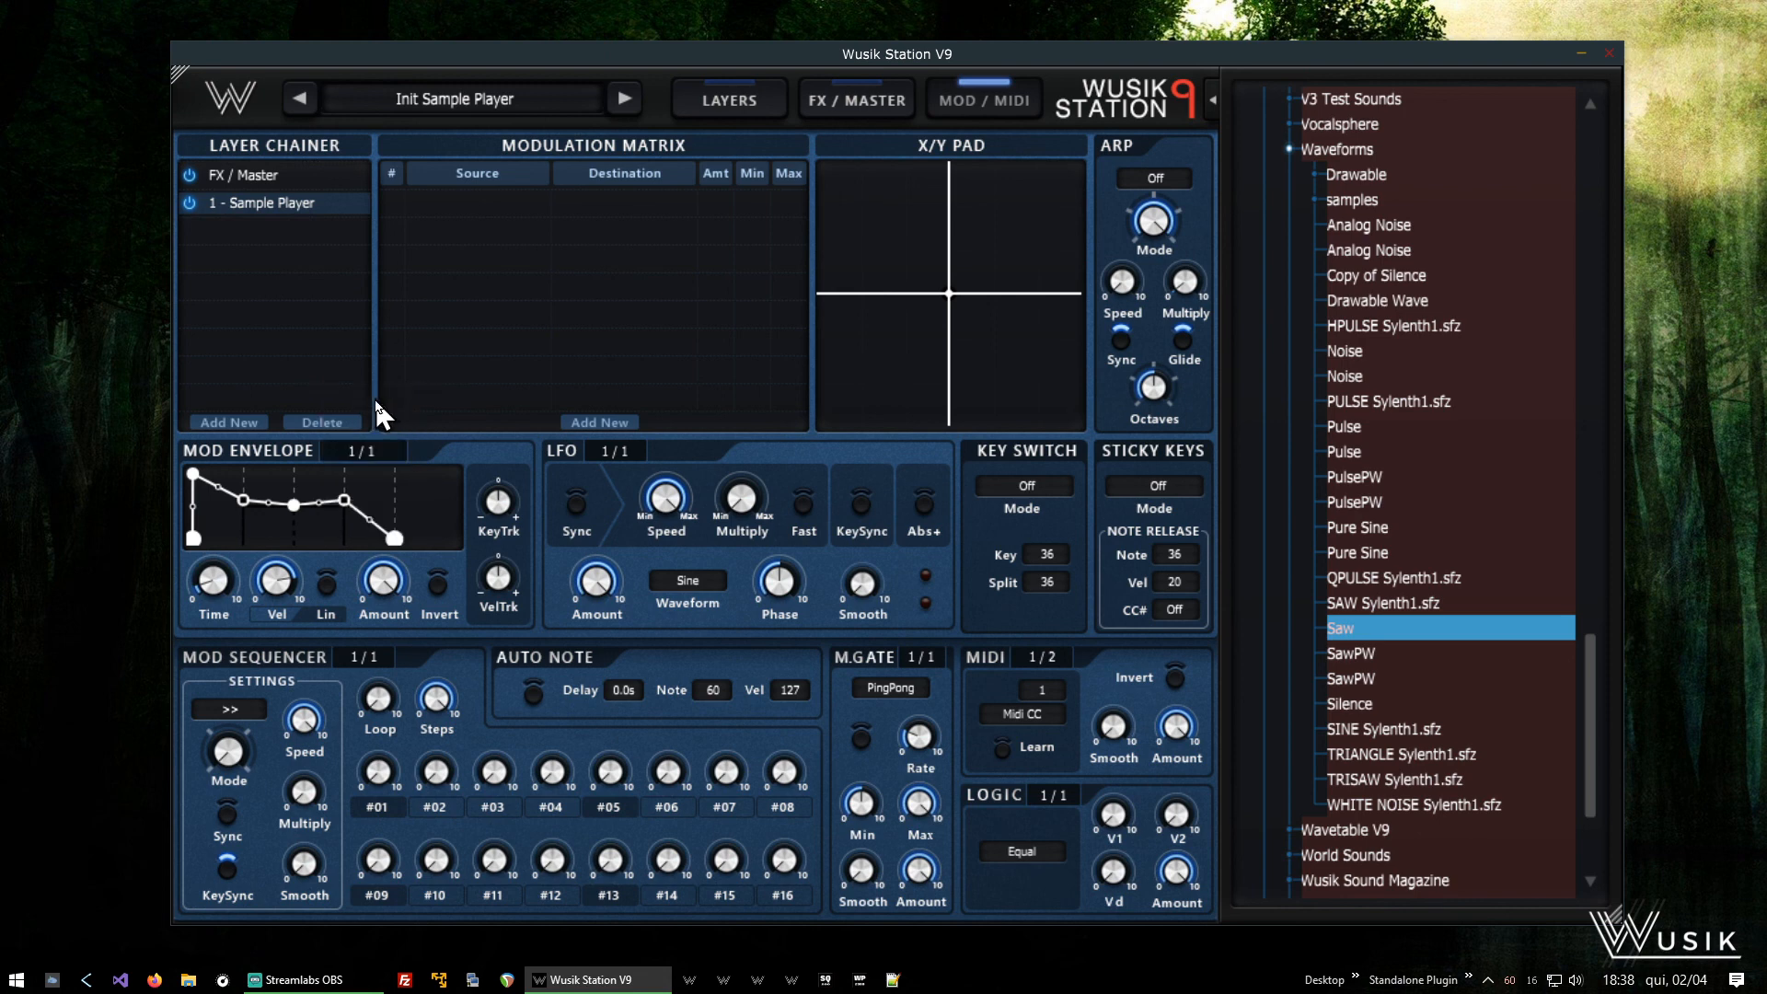
- Lower the mod envelope's velocity tracking to -0.42
mouse_move(304, 609)
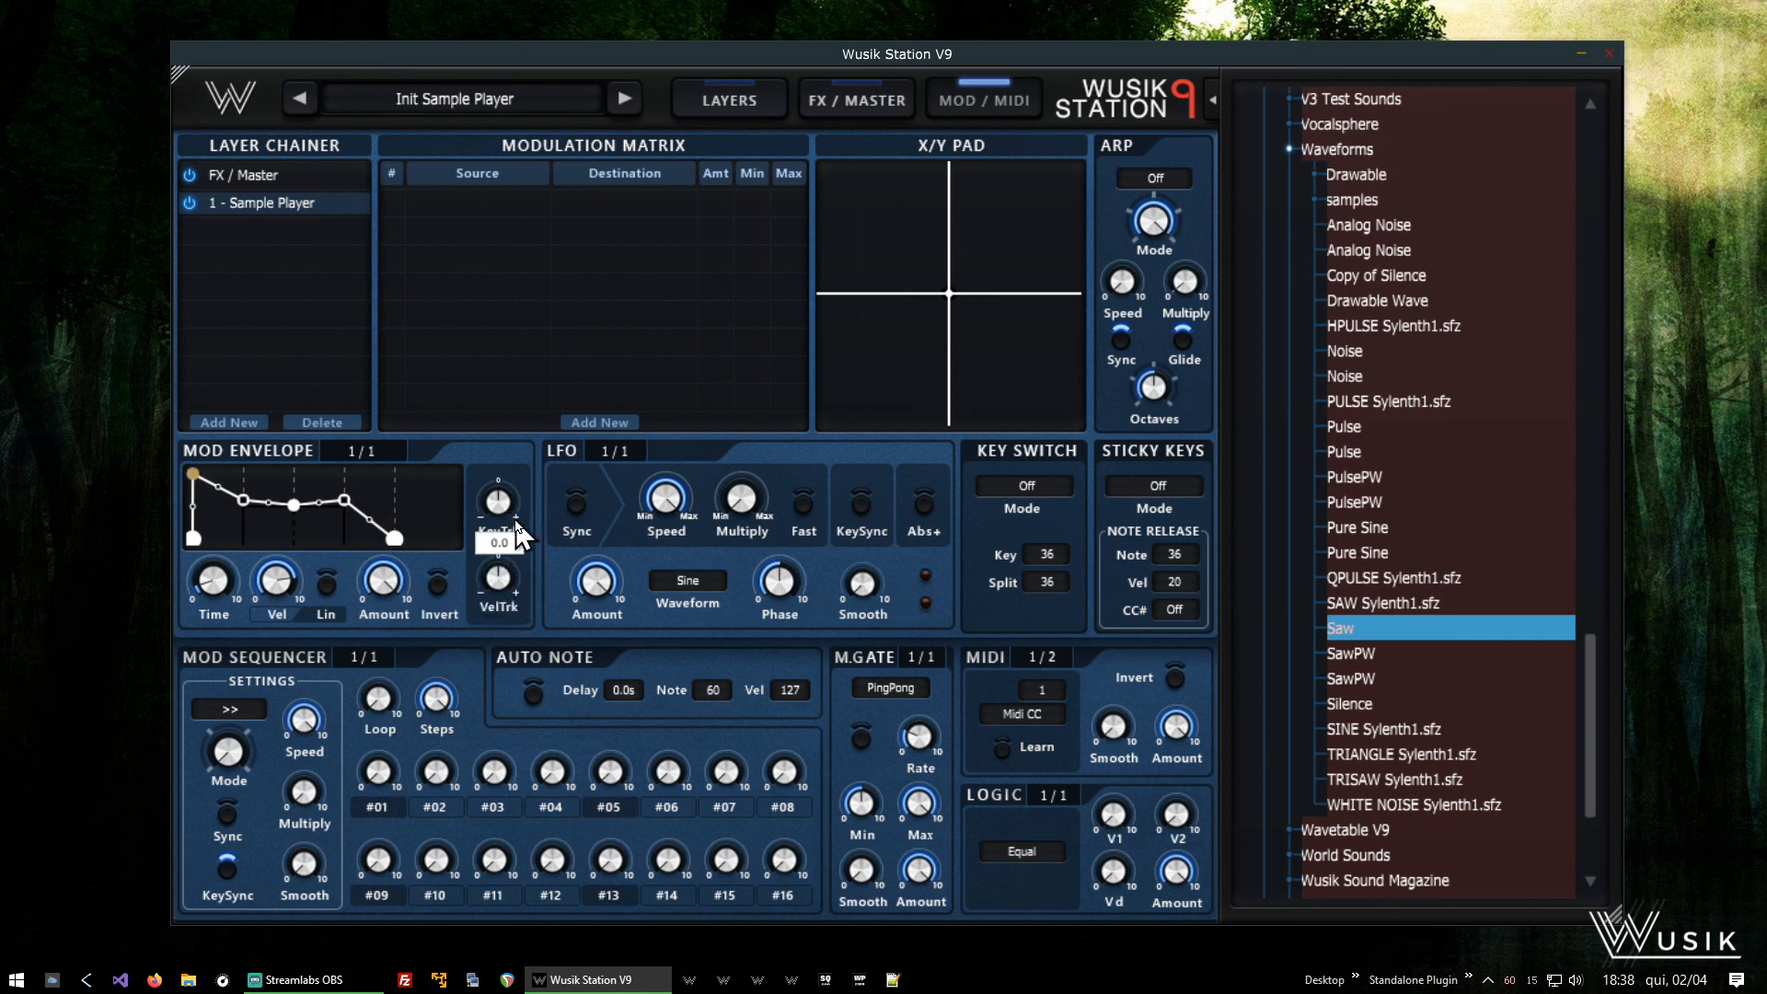
left_click_drag(497, 564, 494, 602)
double_click(496, 583)
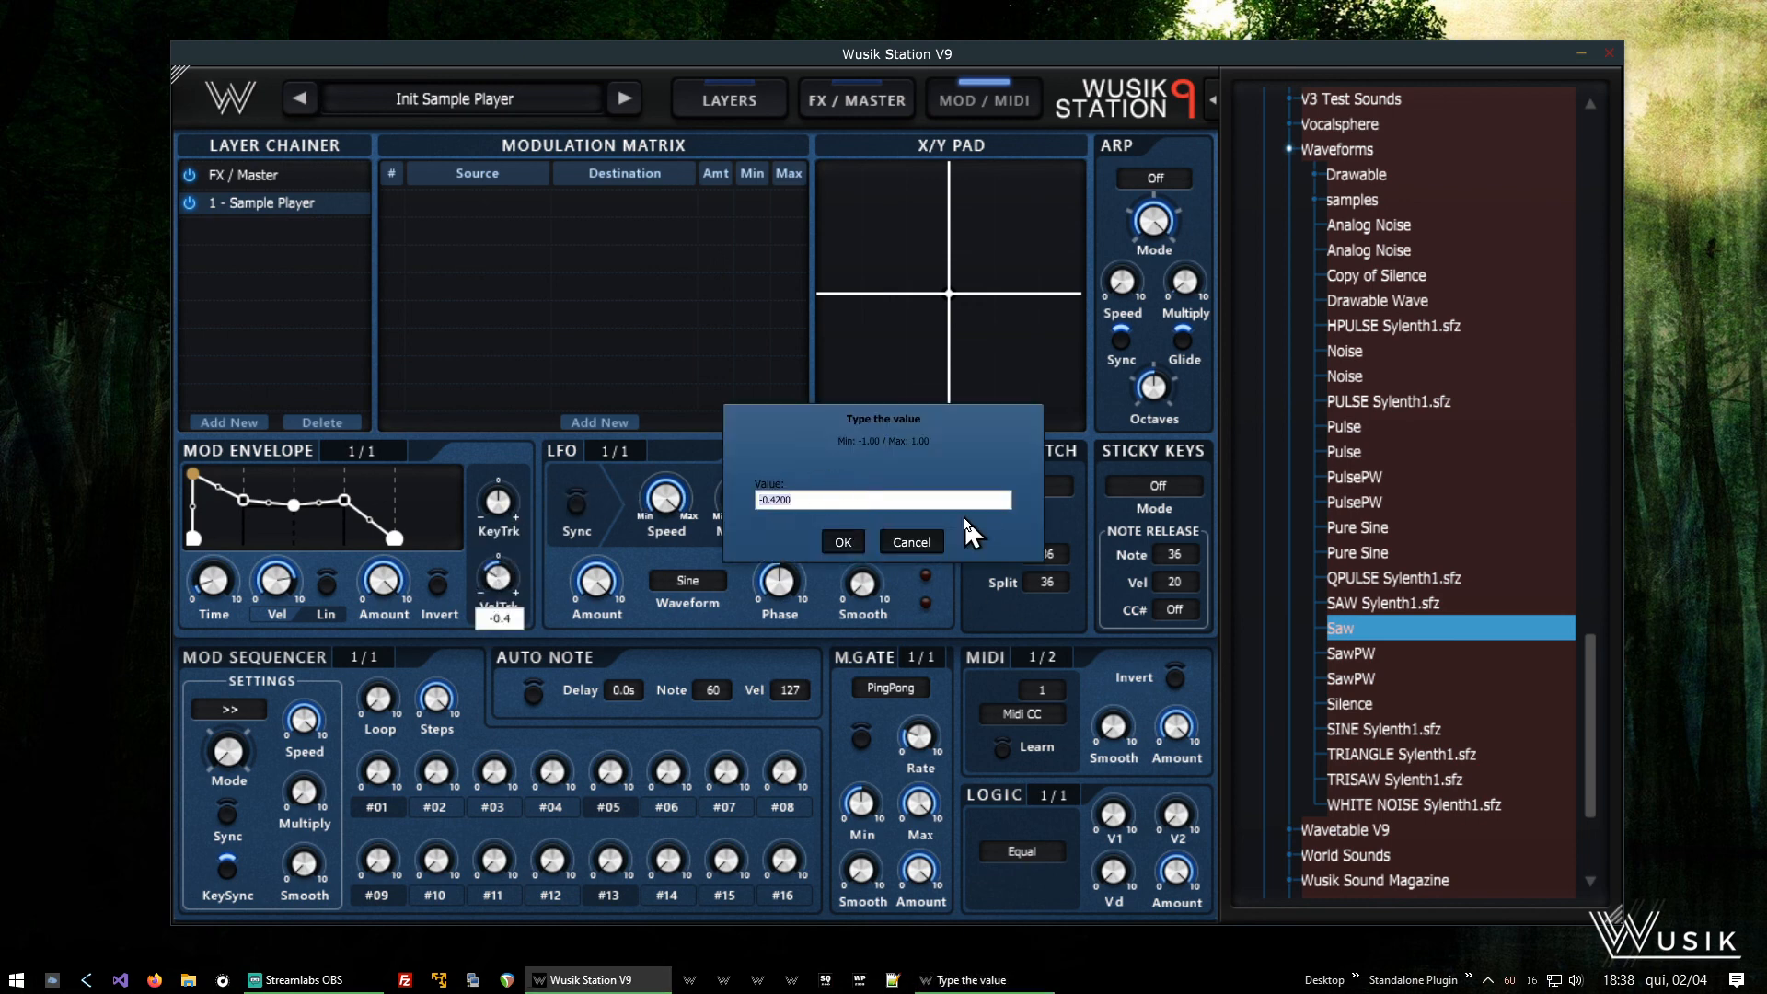
left_click(911, 543)
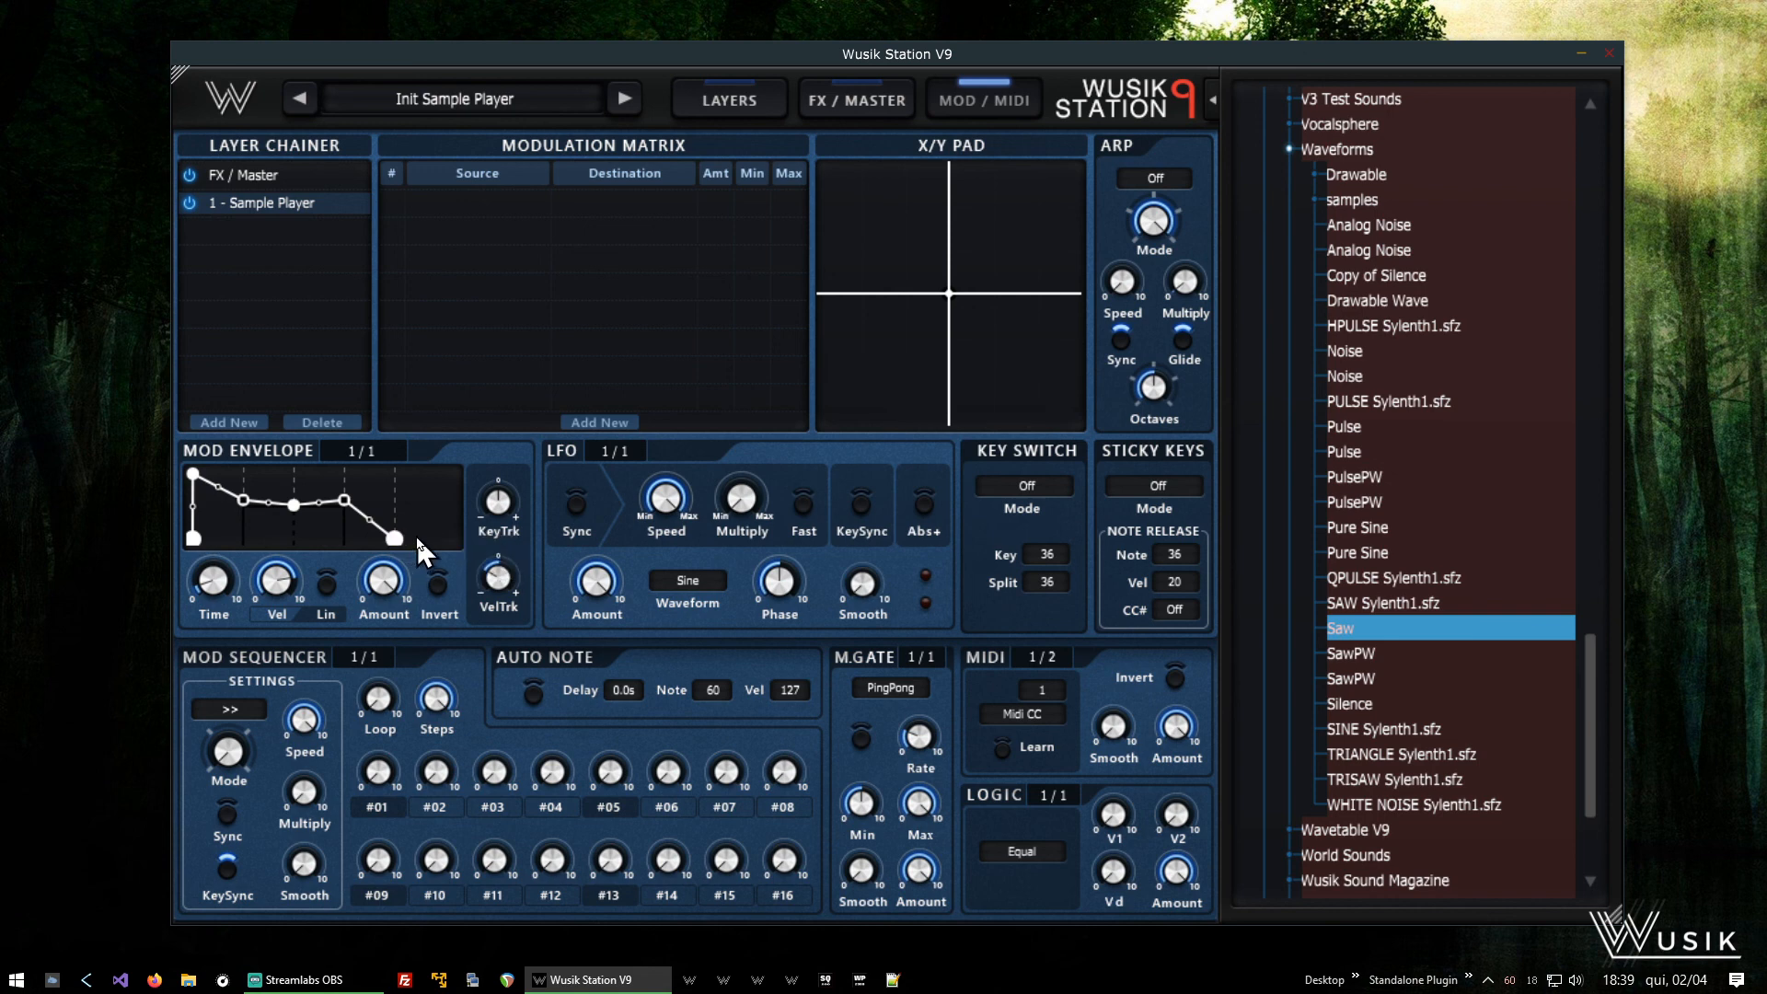
- Examine the mod envelope's Amount and Key Track controls and return to the layers page
mouse_move(384, 589)
mouse_move(497, 524)
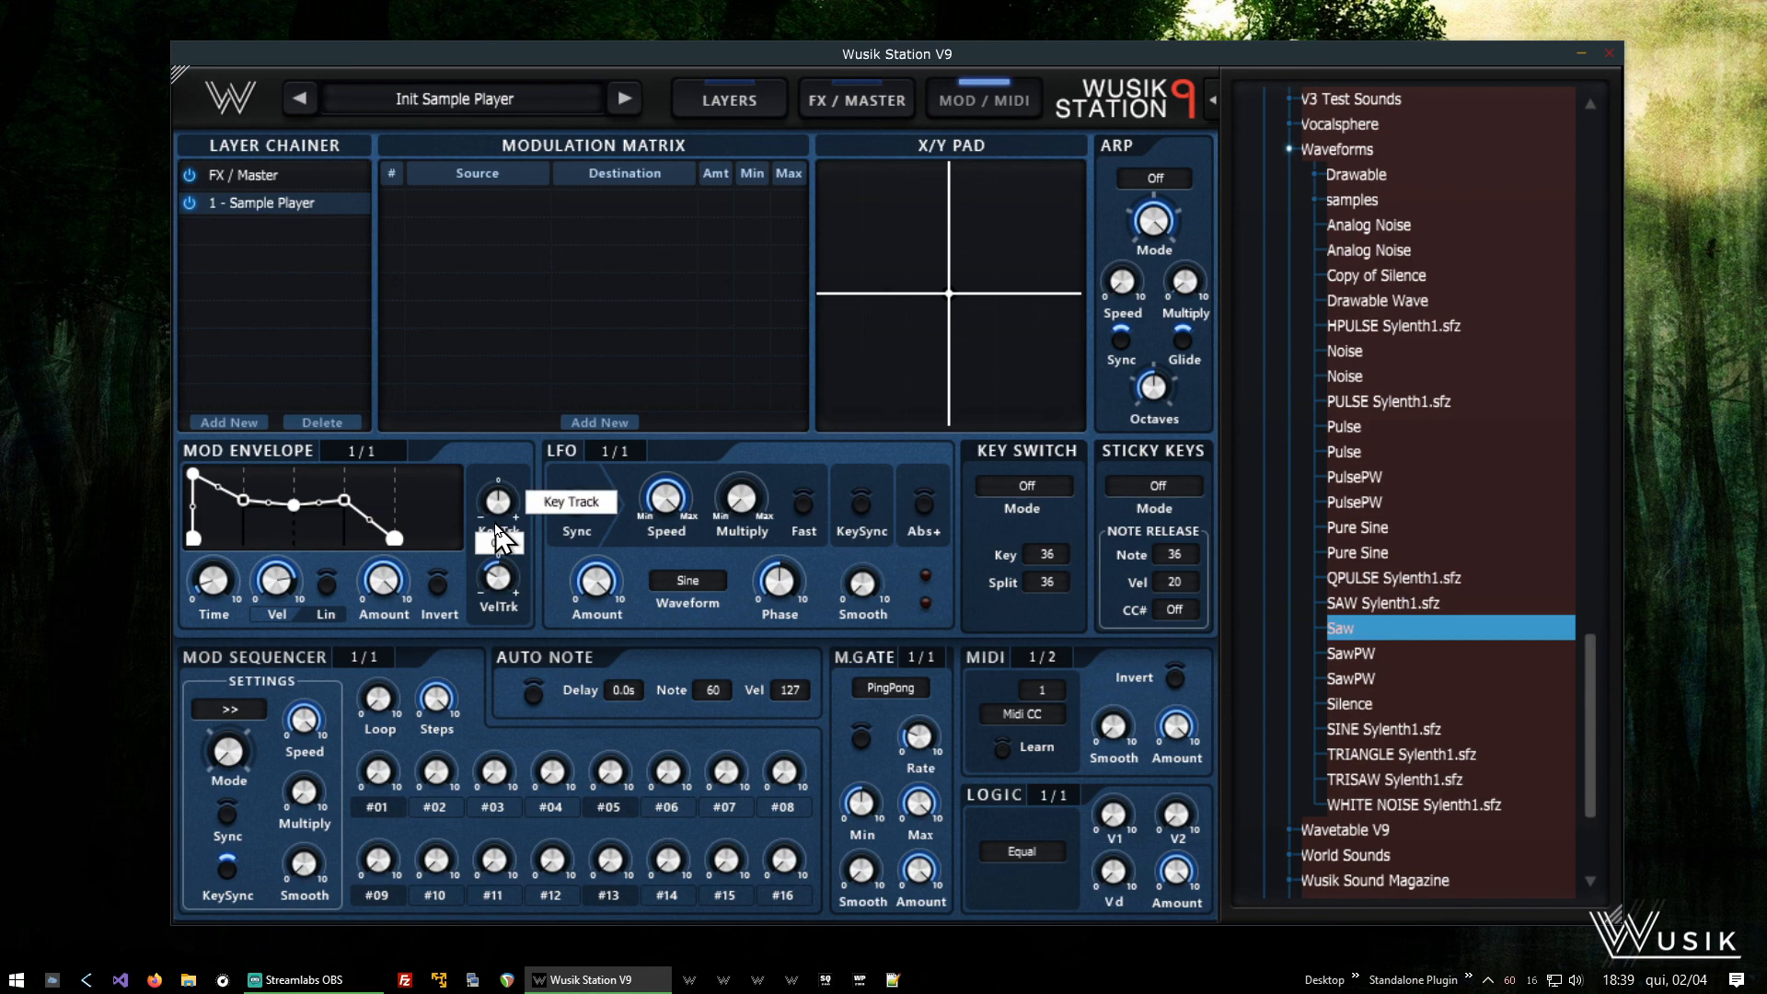
left_click(734, 84)
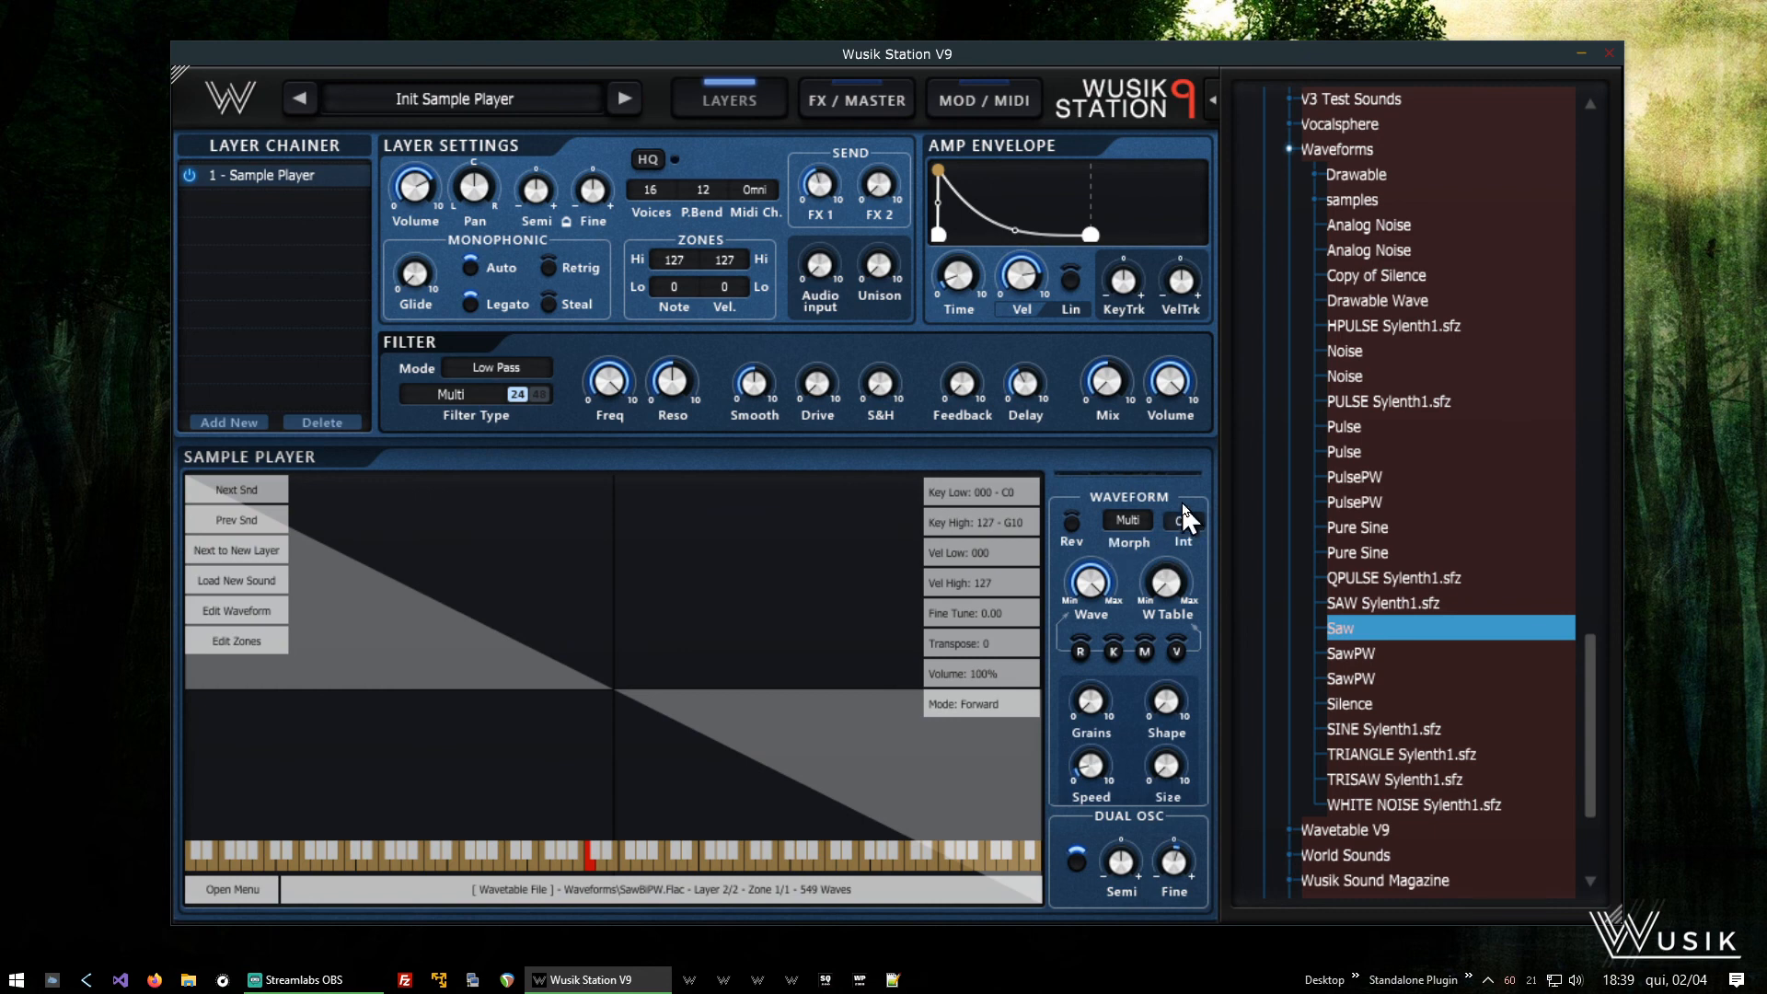